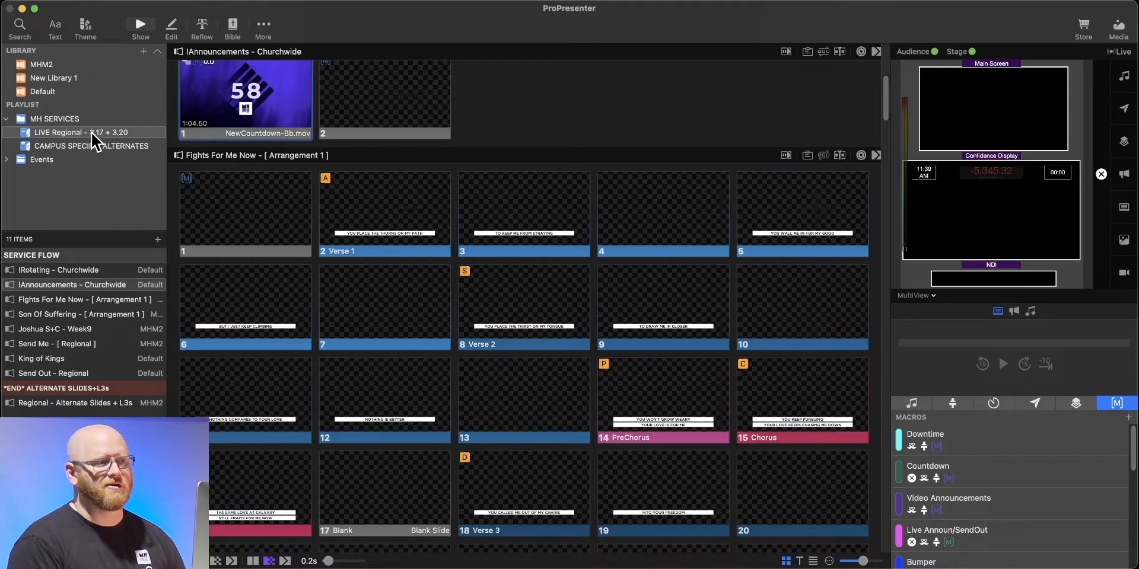
Rename the LIVE Regional playlist in MH SERVICES as "LIVE Regional - 3.24 + 3.27"
click(66, 130)
click(132, 135)
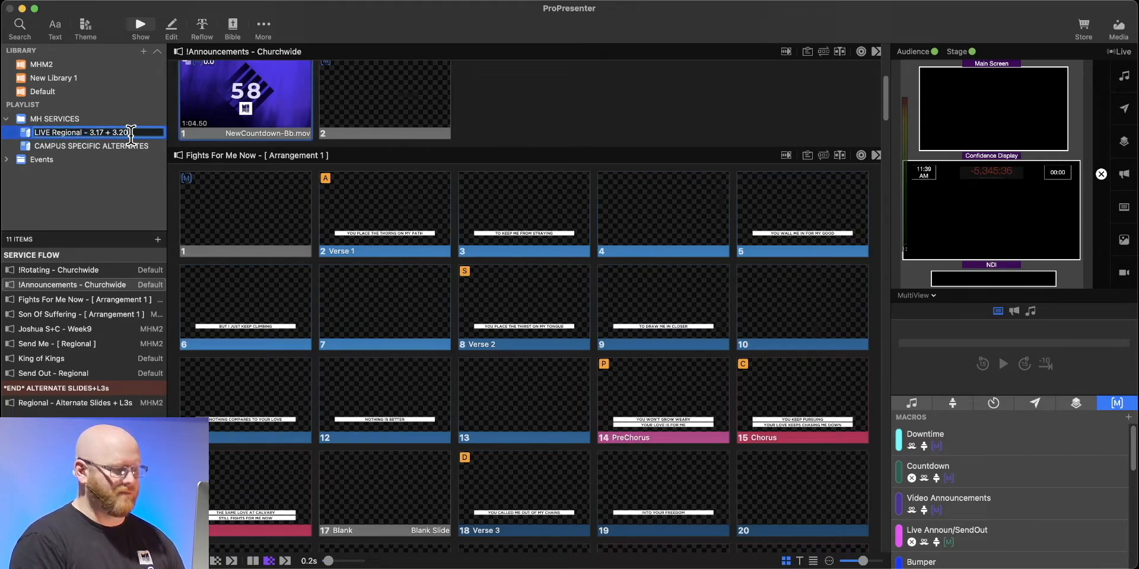
key(BackSpace)
key(BackSpace)
key(BackSpace)
key(BackSpace)
key(BackSpace)
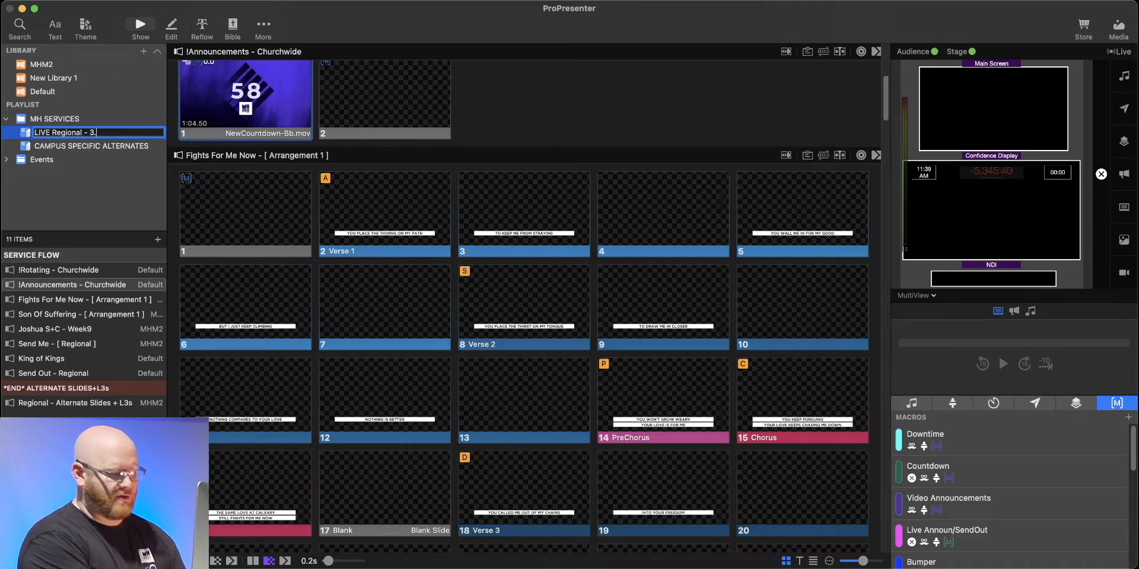
text(24 )
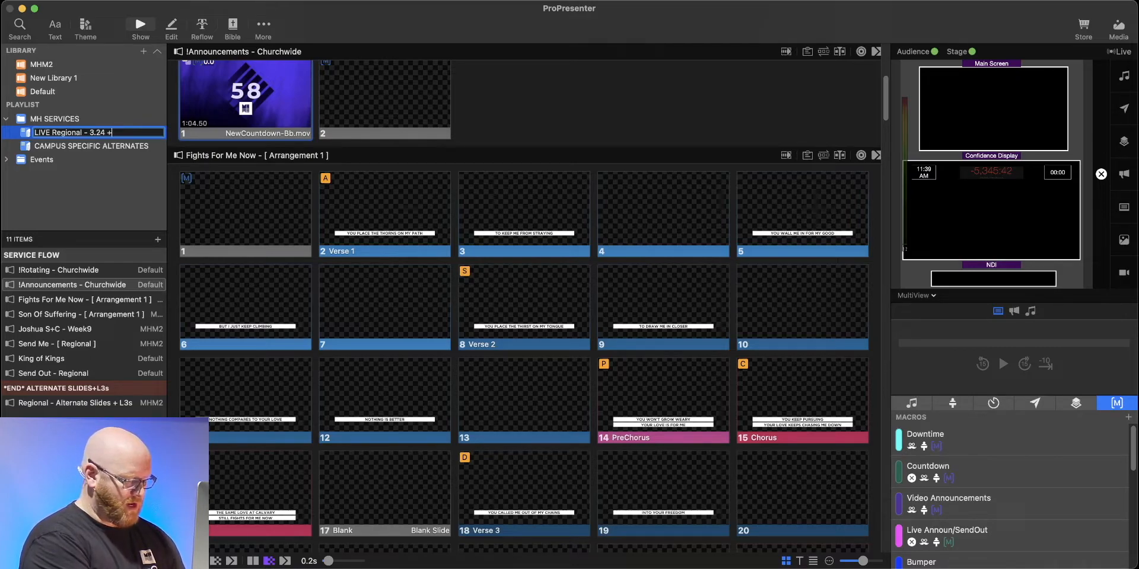
text(+ 3.27)
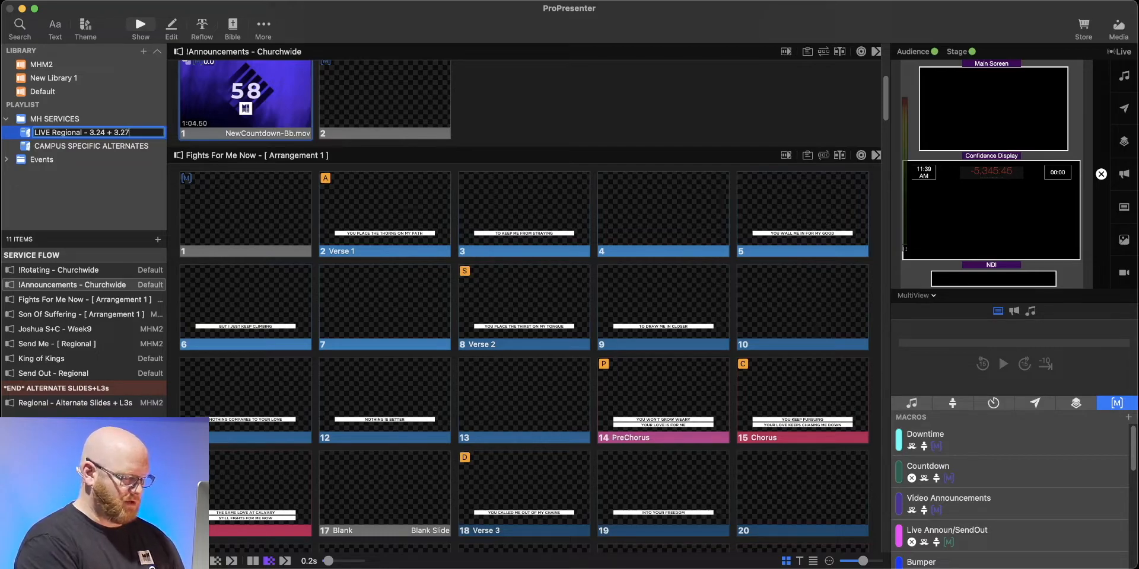
key(Return)
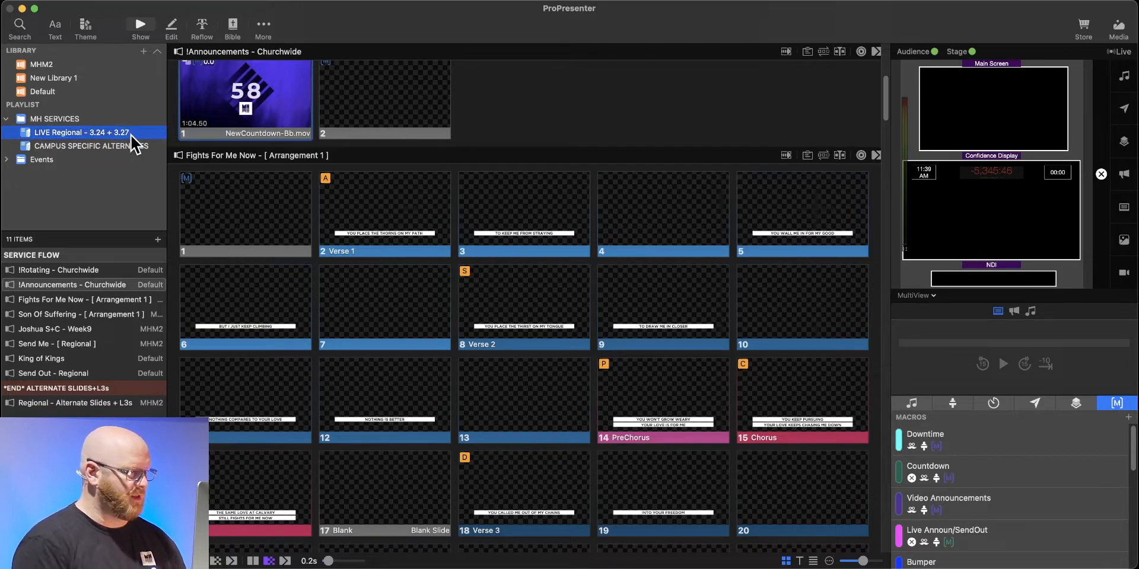
Remove Fights For Me Now, Son Of Suffering, Send Me and King of Kings from the LIVE Regional playlist
click(63, 301)
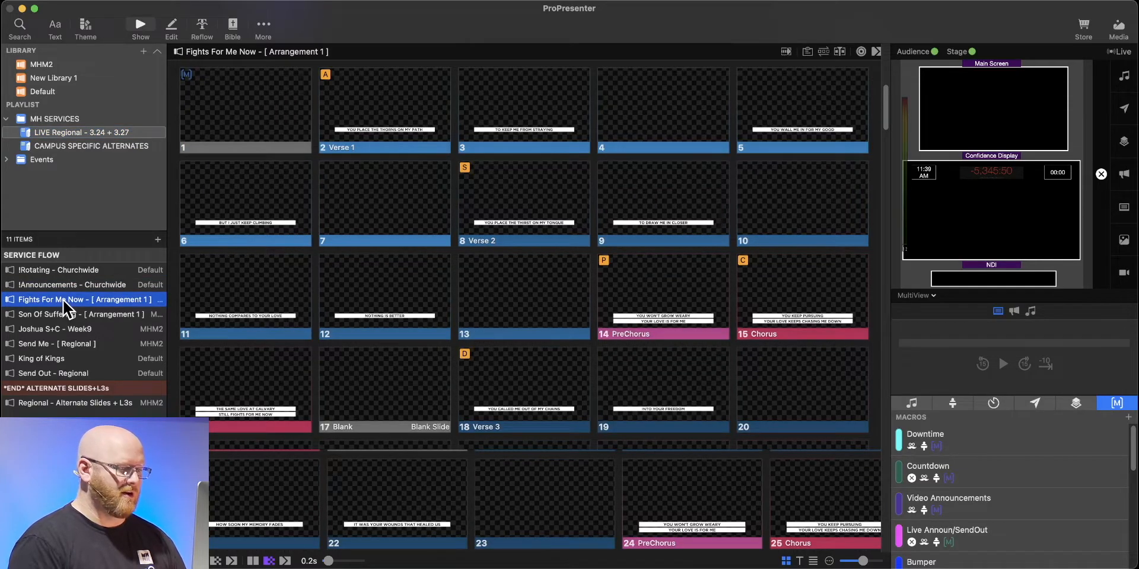
shift+click(70, 313)
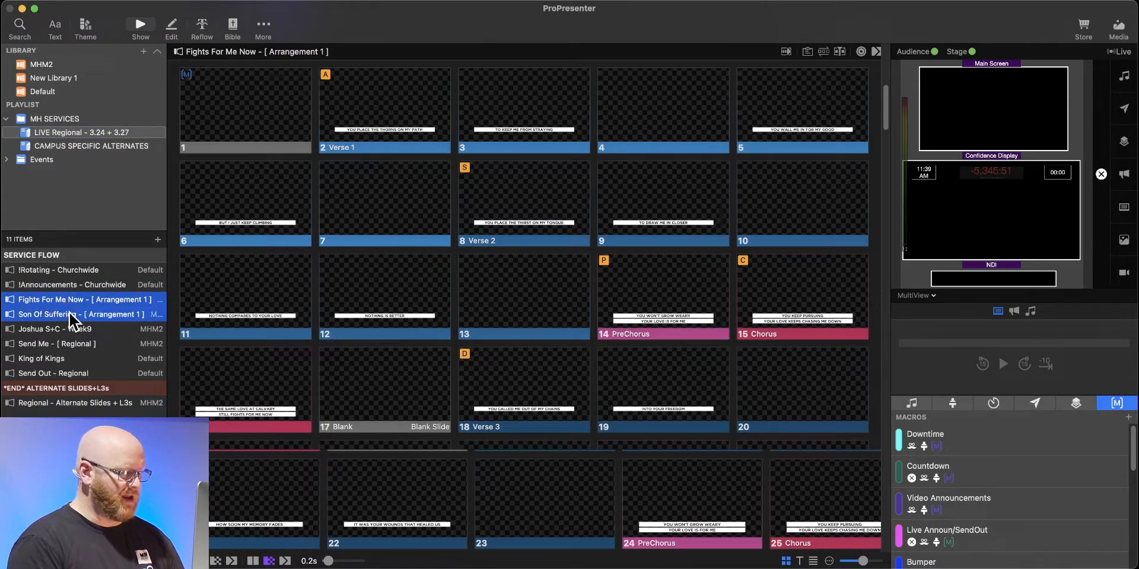
super+click(70, 342)
super+click(72, 357)
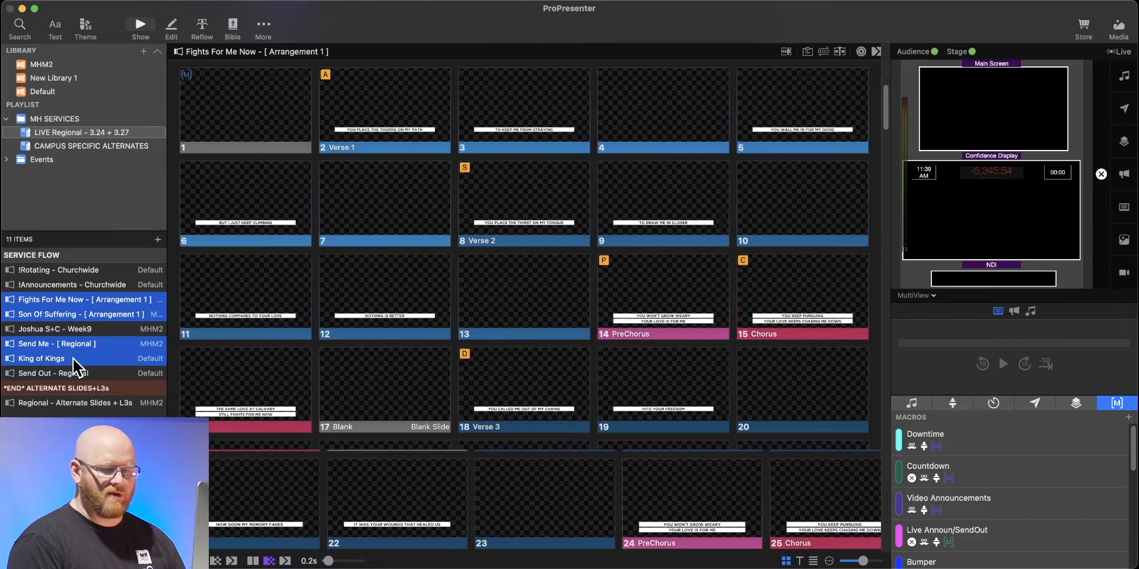
right_click(77, 349)
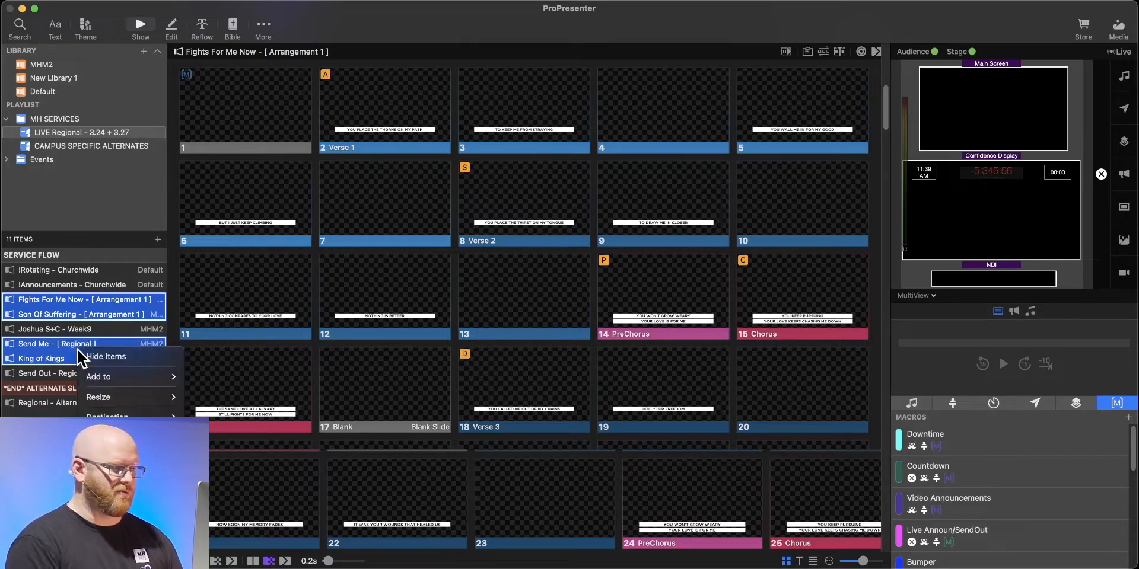
click(106, 356)
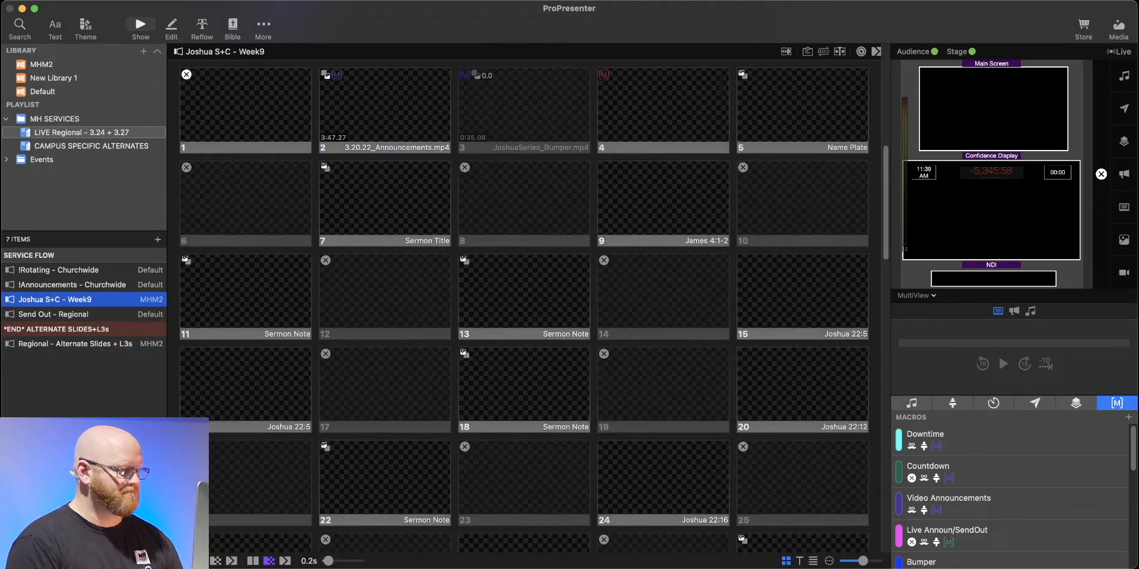
Duplicate the Joshua S+C - Week9 presentation in the MHM2 library and rename the copy "Joshua S+C - Week10"
click(58, 300)
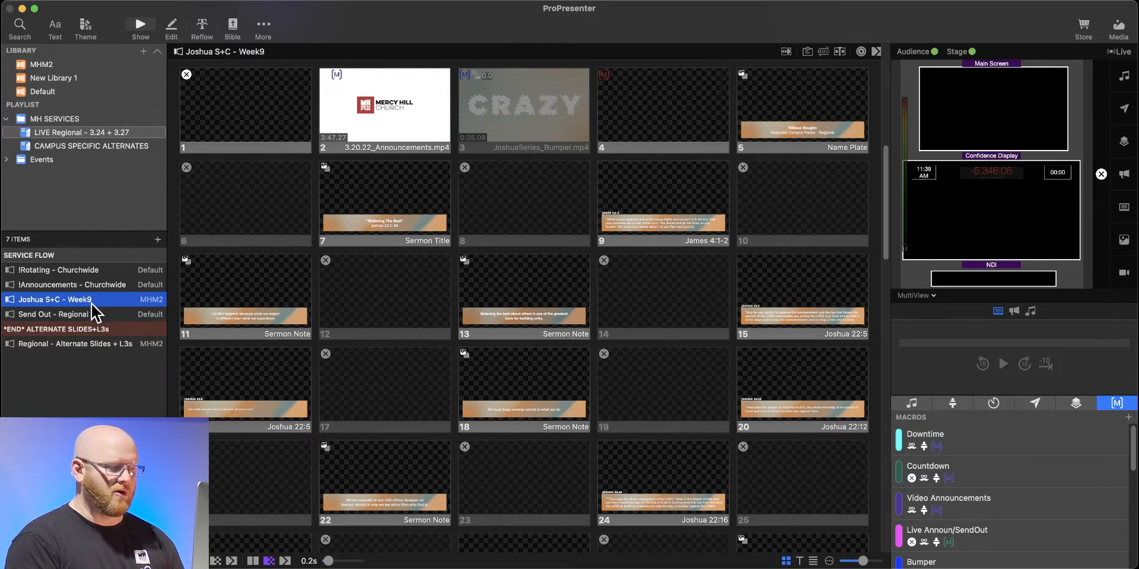
right_click(89, 301)
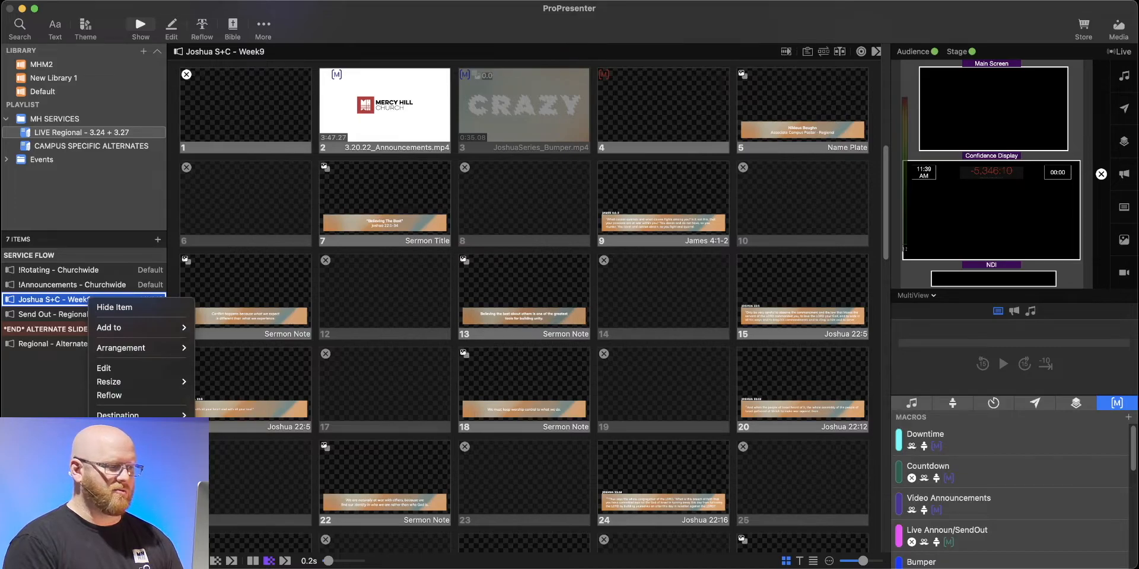
click(128, 497)
scroll(83, 332, down, 3)
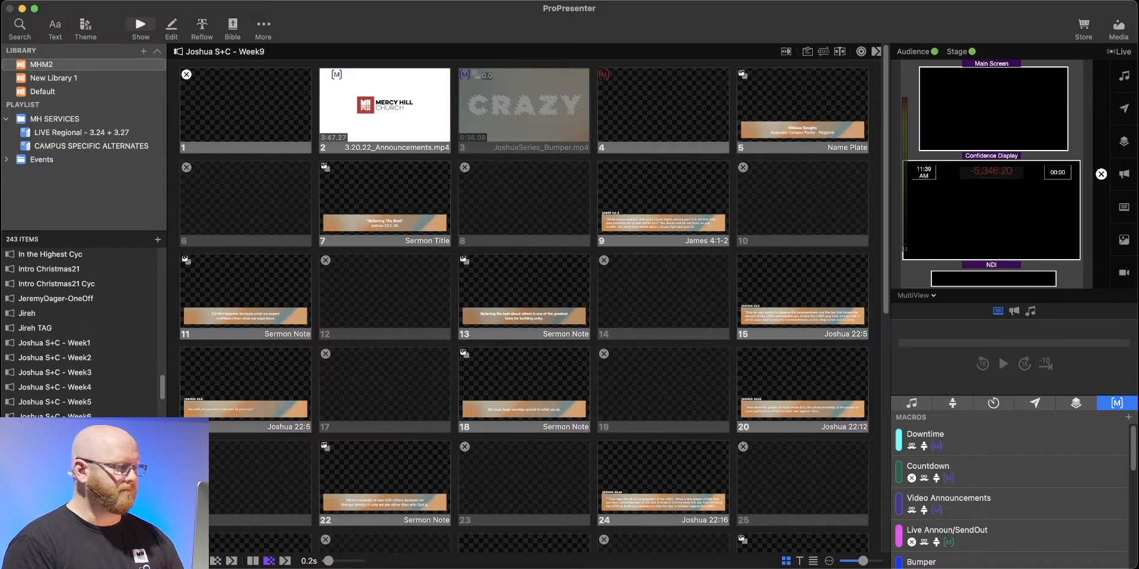
click(58, 476)
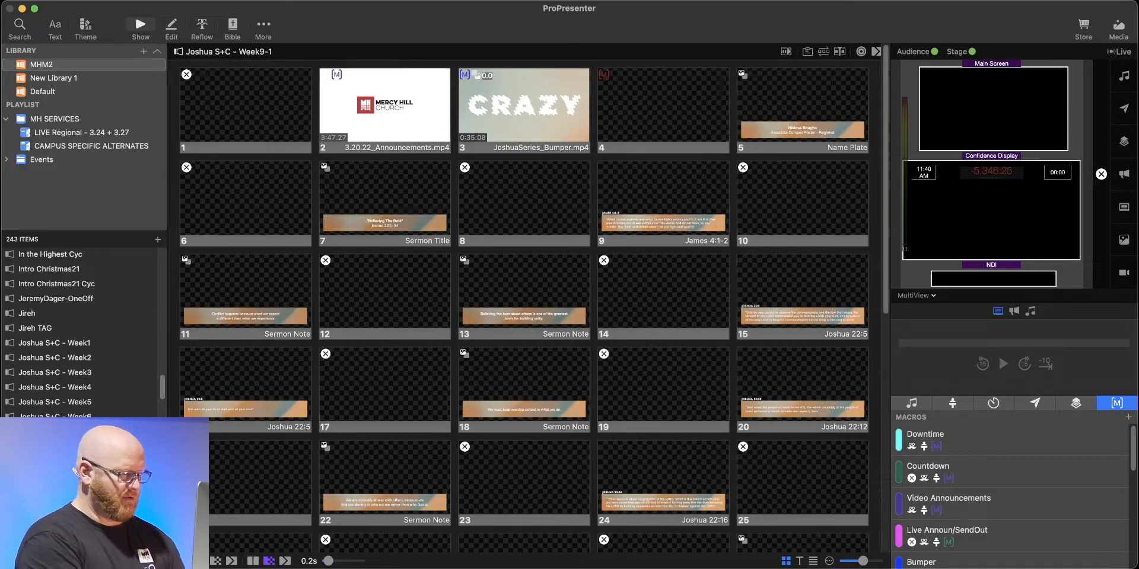
key(Return)
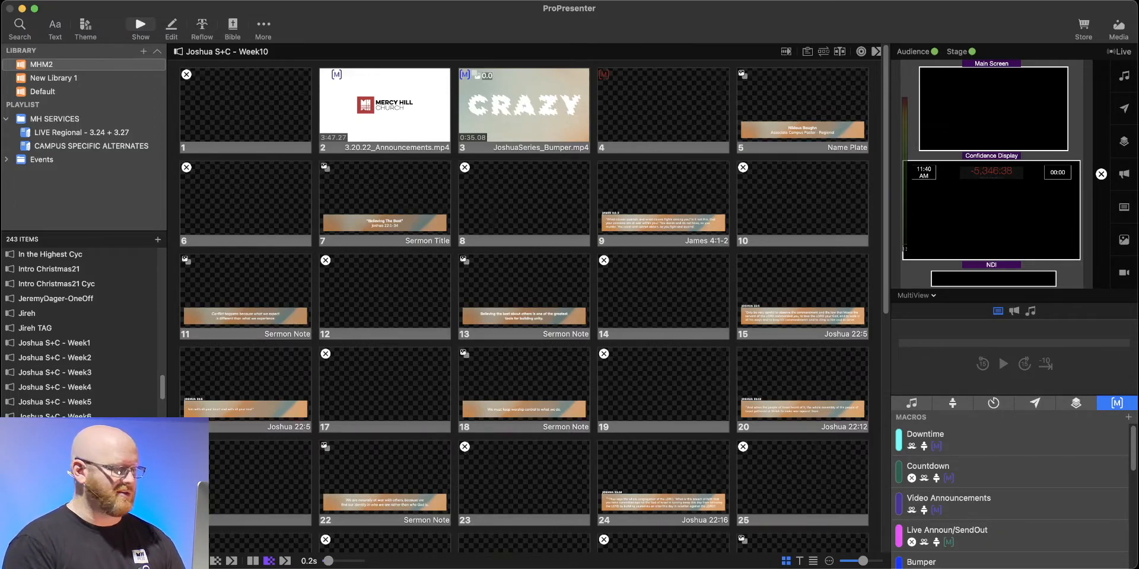
Replace Joshua S+C - Week9 with Joshua S+C - Week10 in the LIVE Regional playlist, placing it before Send Out - Regional
drag(104, 286, 53, 307)
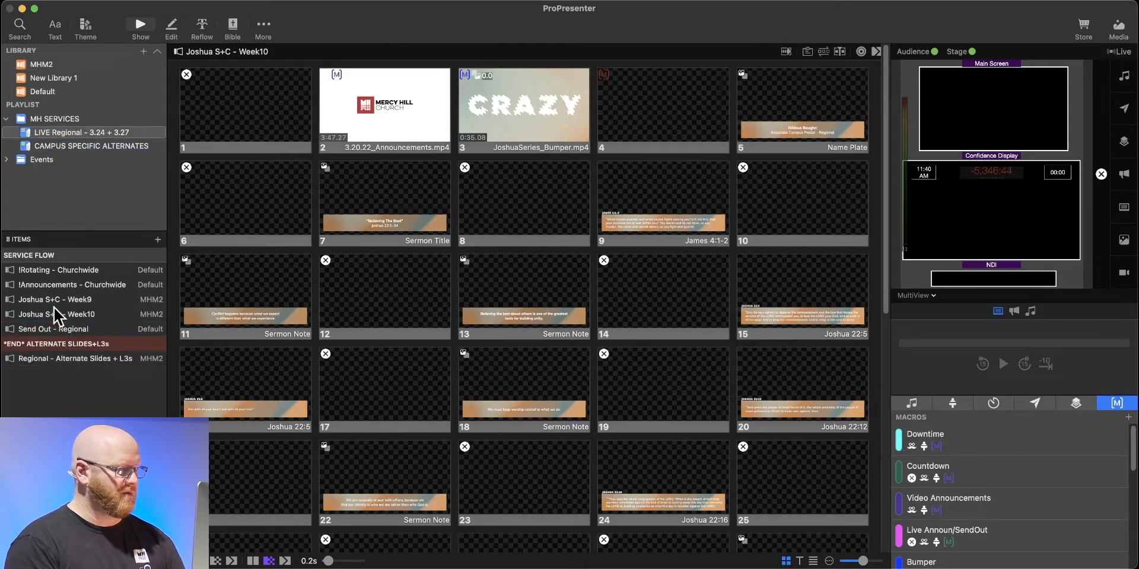
right_click(87, 301)
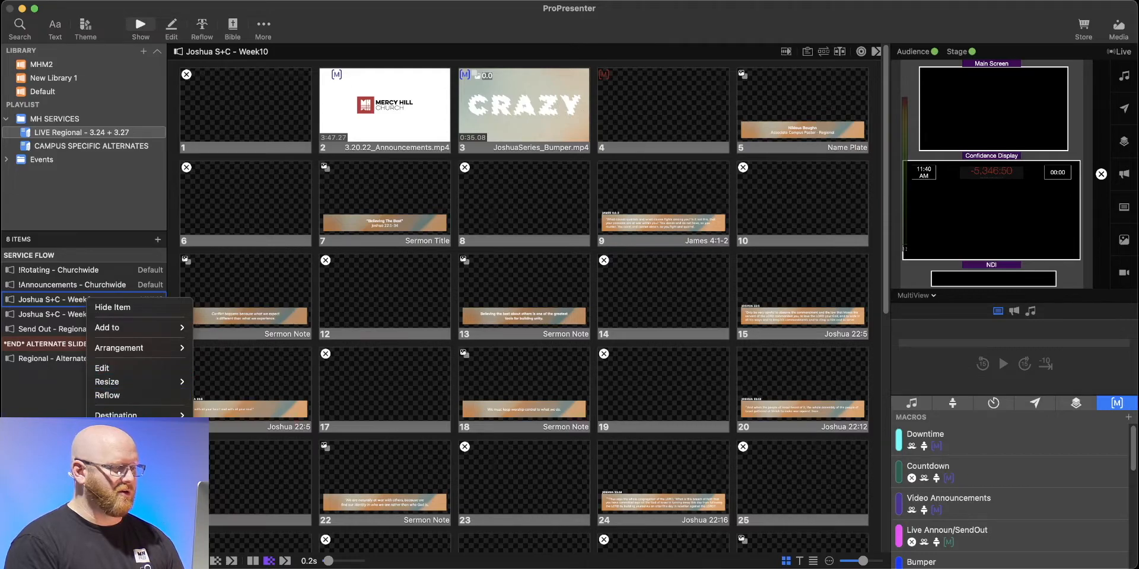
click(108, 470)
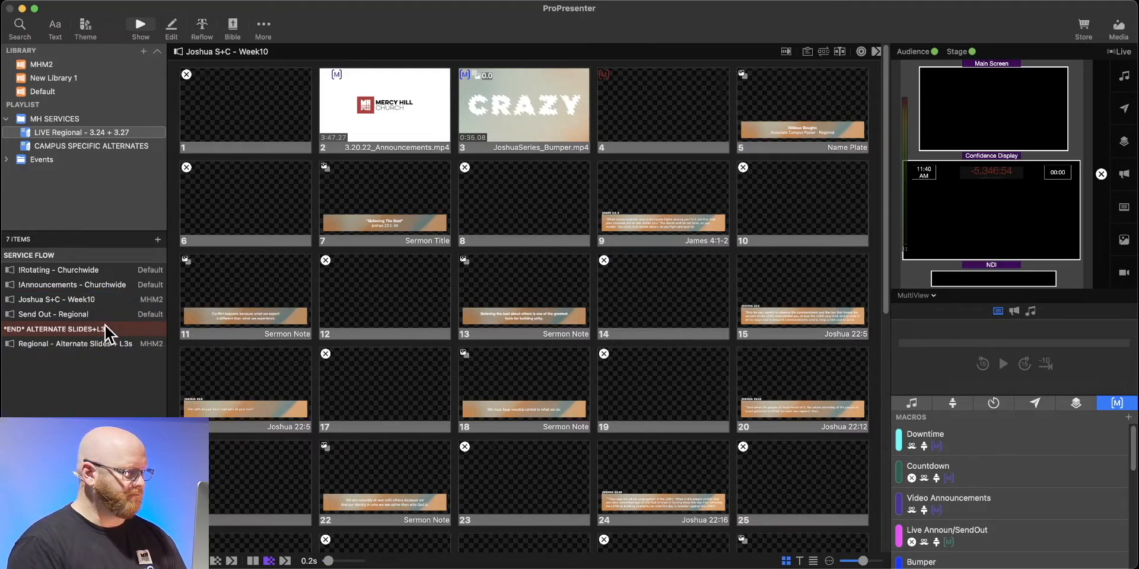
Delete the 3.20.22_Announcements.mp4 slide from the Joshua S+C - Week10 presentation
click(89, 301)
click(90, 302)
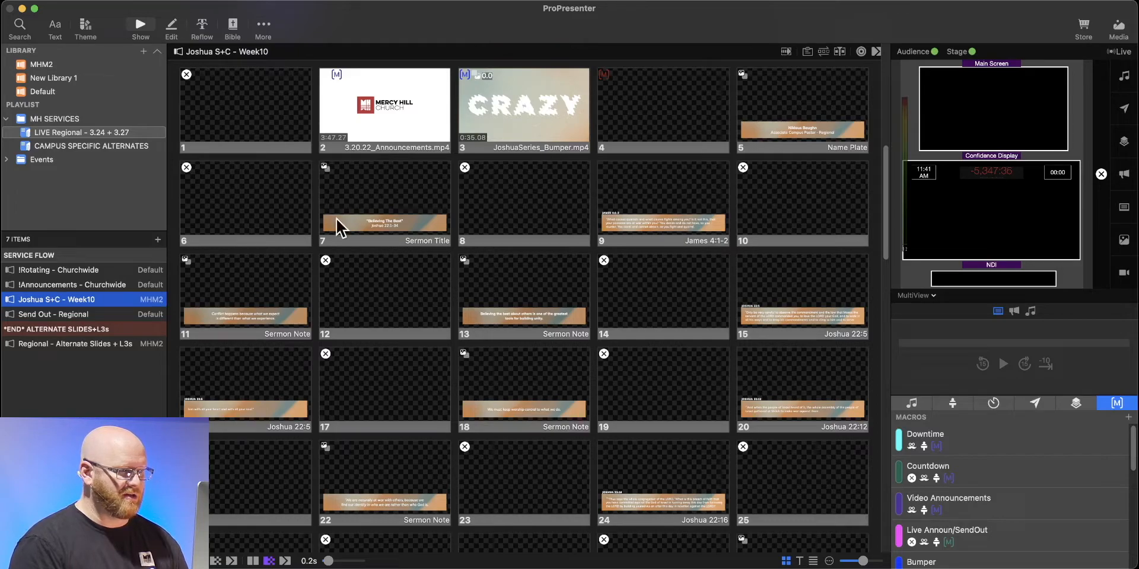
click(403, 91)
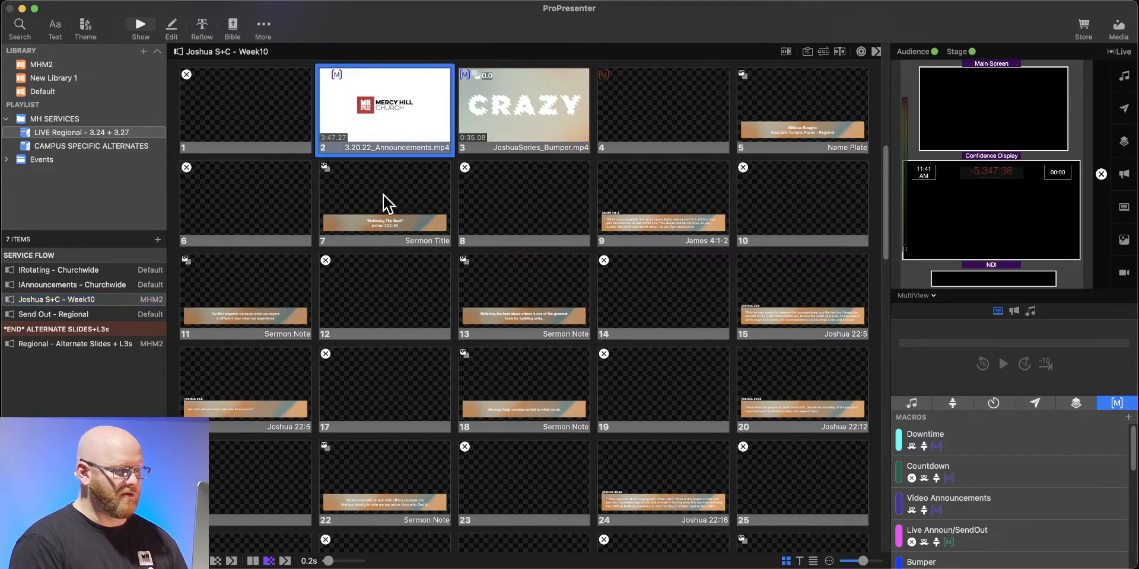
key(Delete)
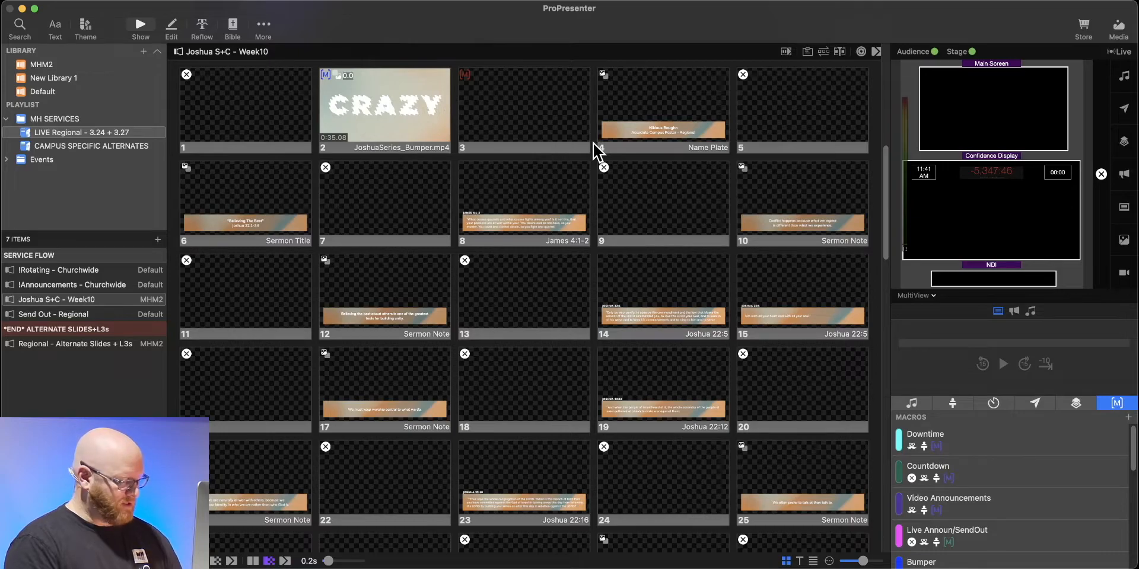
Delete all Joshua S+C - Week10 slides except slides 1 to 7, 10 and 11
key(super+a)
super+click(244, 113)
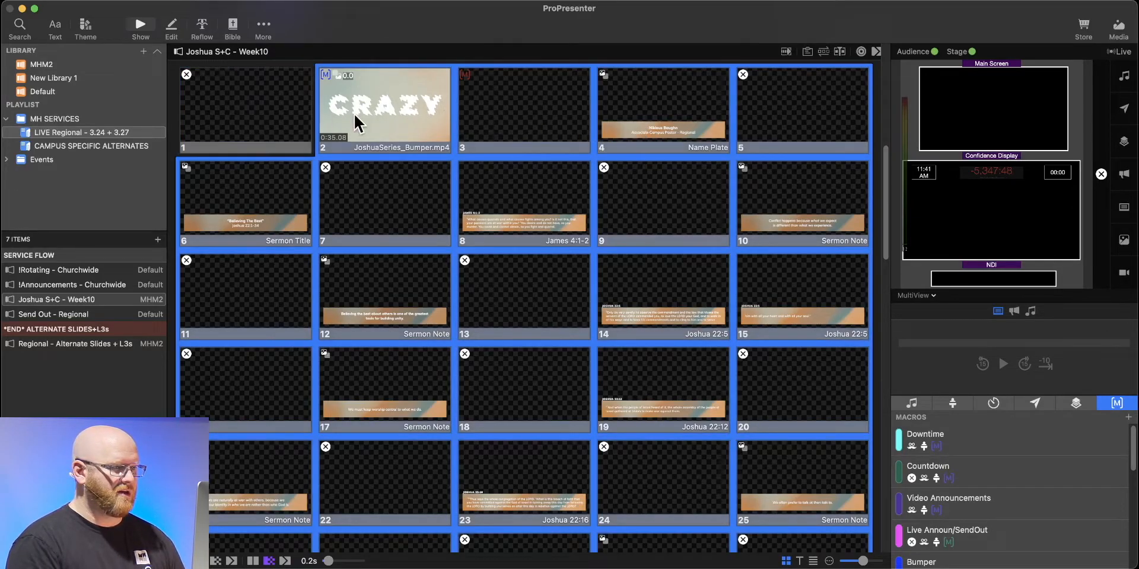
super+click(406, 116)
super+click(510, 121)
super+click(653, 118)
super+click(804, 132)
super+click(270, 205)
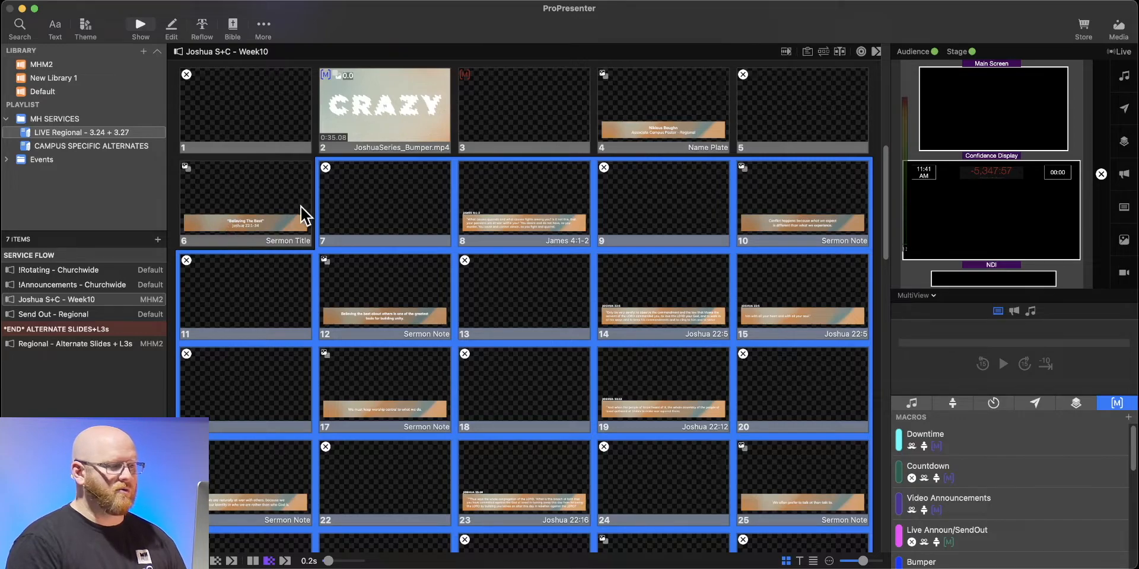
super+click(370, 224)
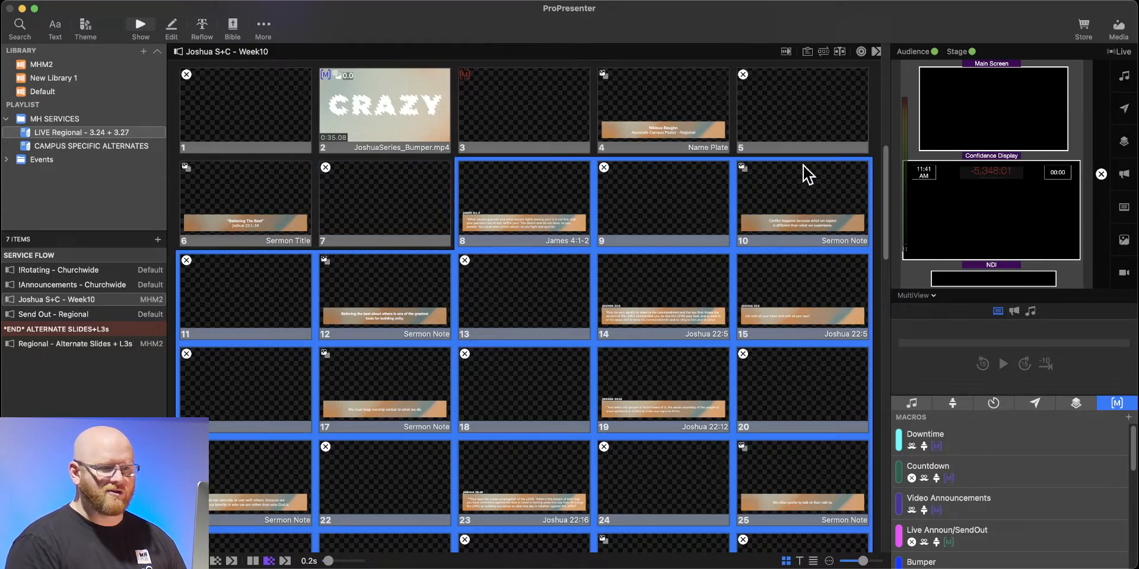
super+click(803, 207)
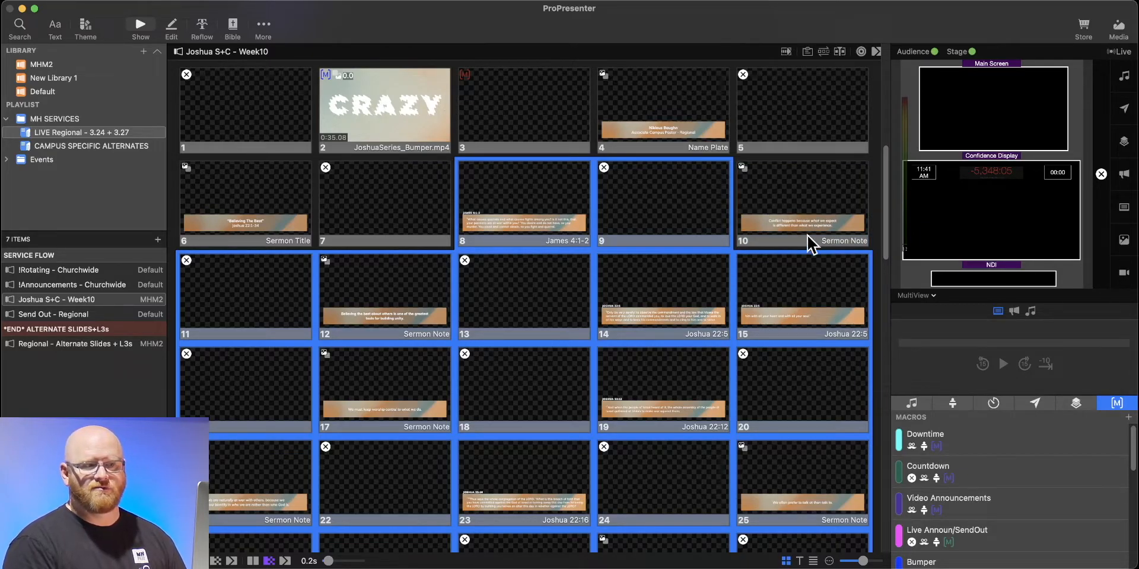
super+click(270, 305)
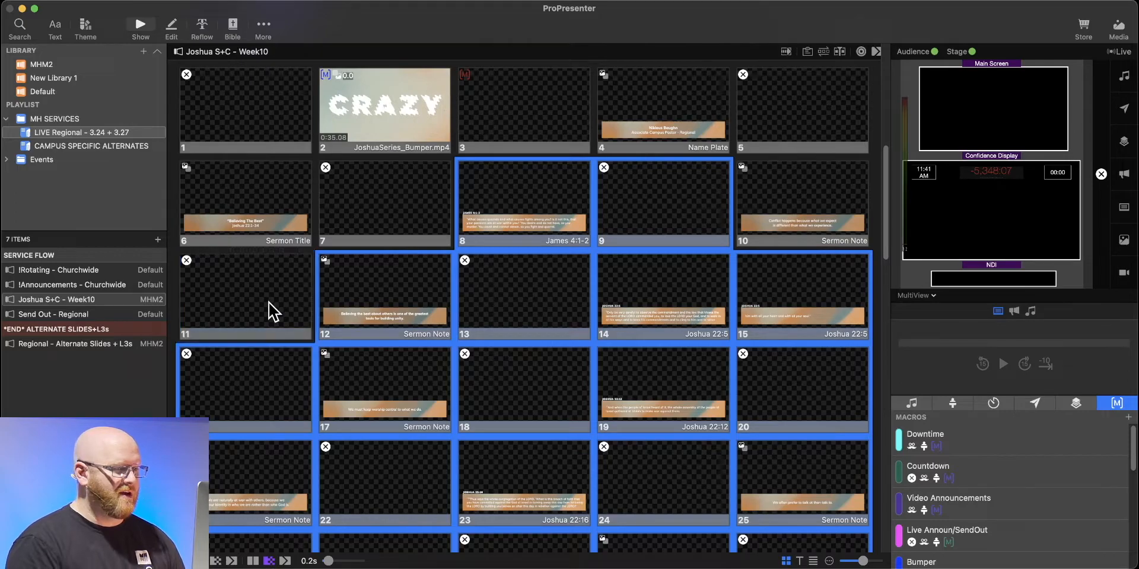
right_click(535, 211)
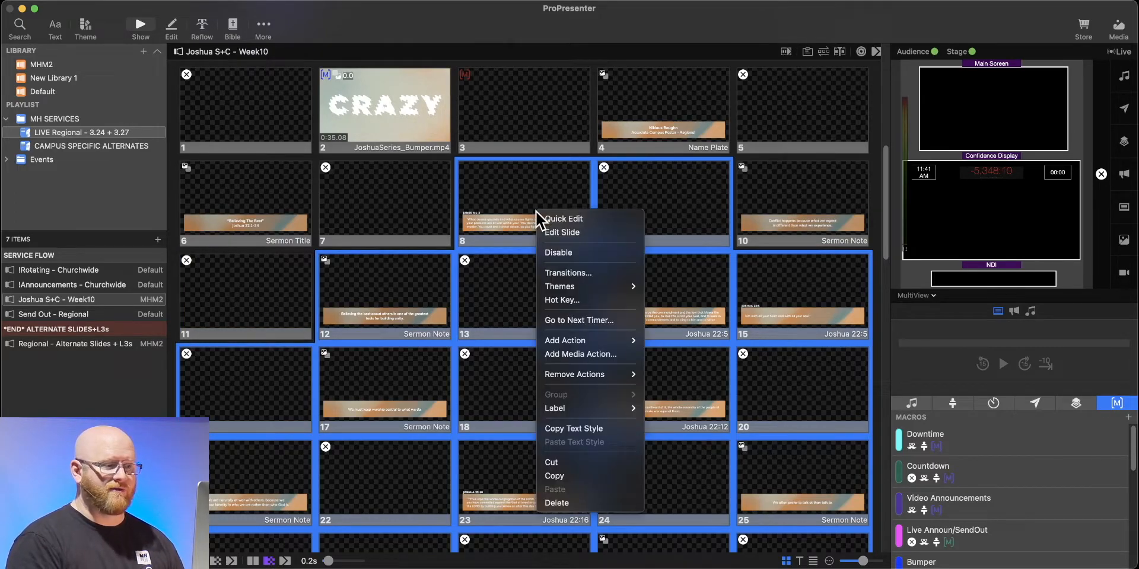
click(584, 503)
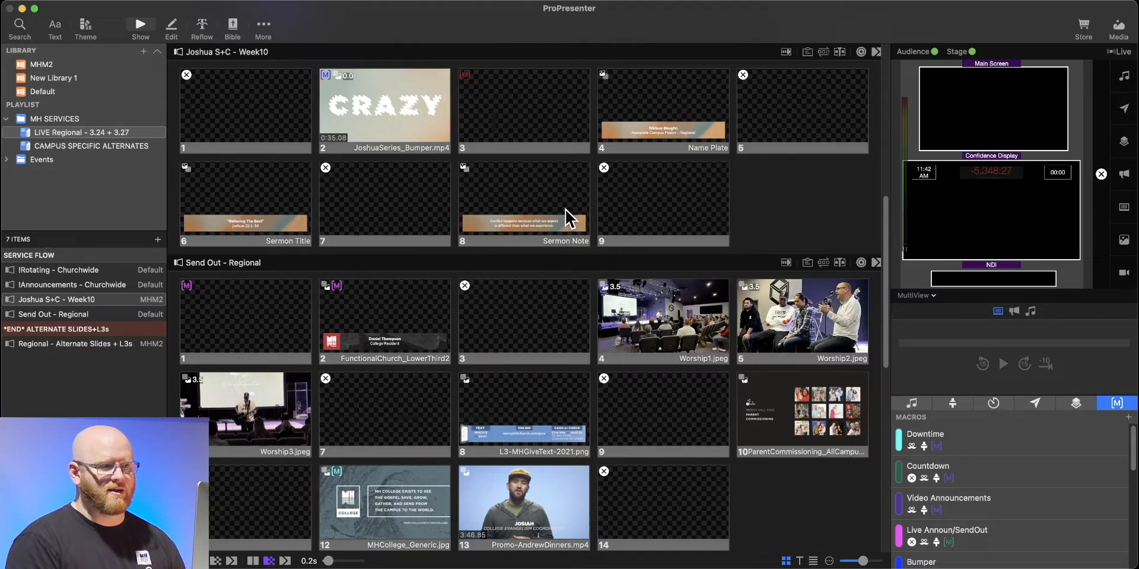
Replace the text on slide 8, the Sermon Note lower third, with "Sample text"
right_click(541, 188)
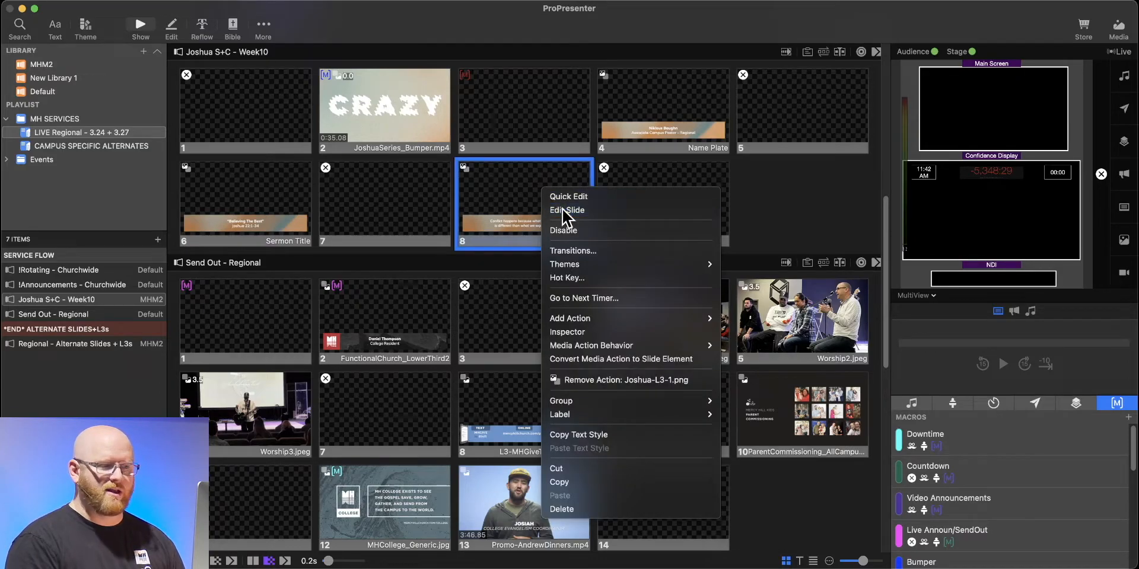
key(Escape)
double_click(563, 217)
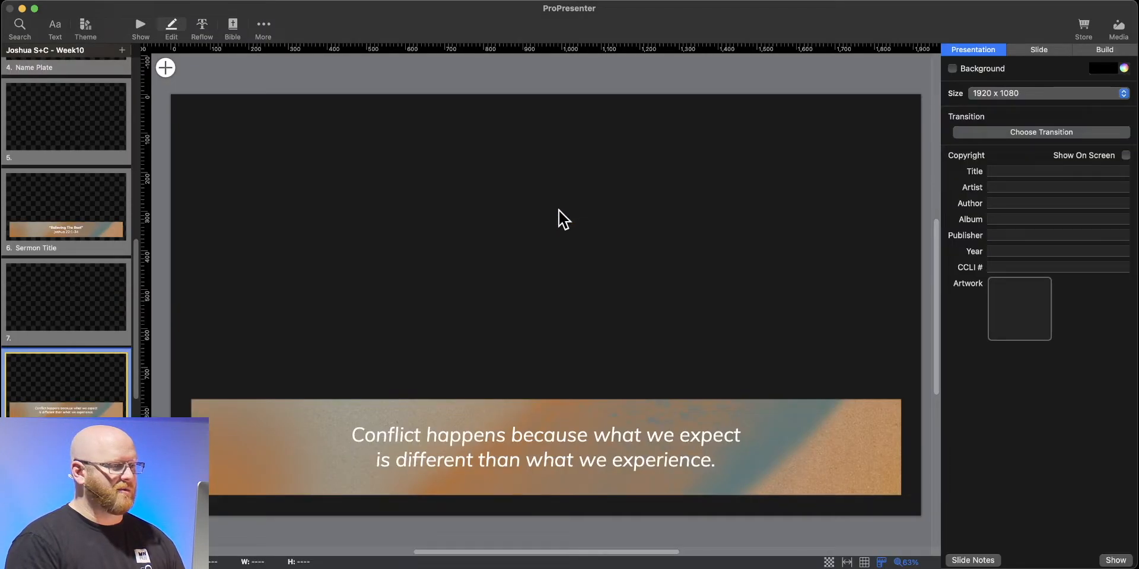
scroll(83, 389, down, 3)
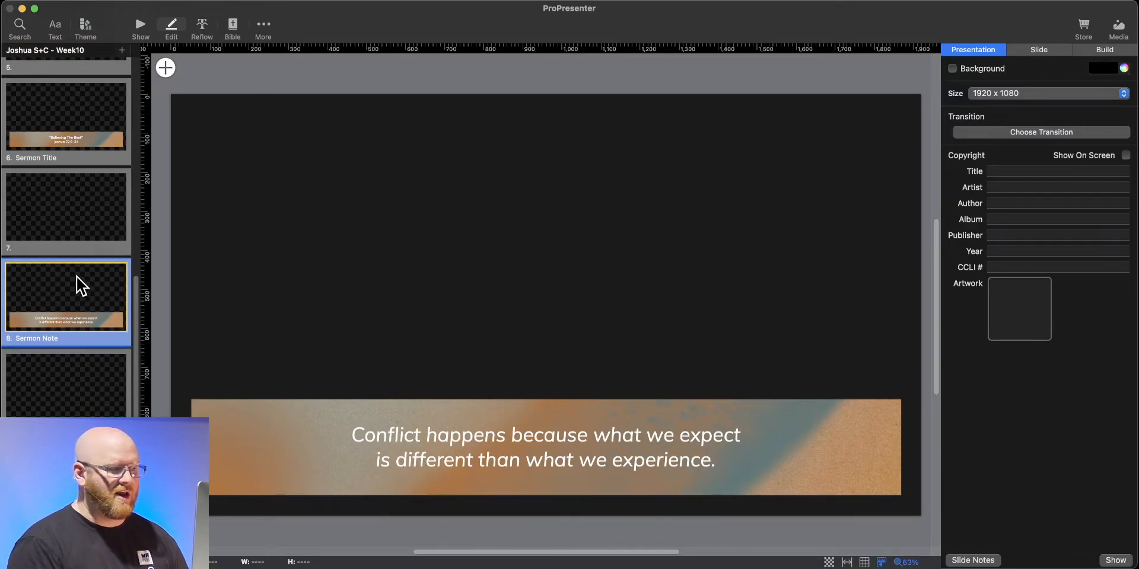
double_click(532, 454)
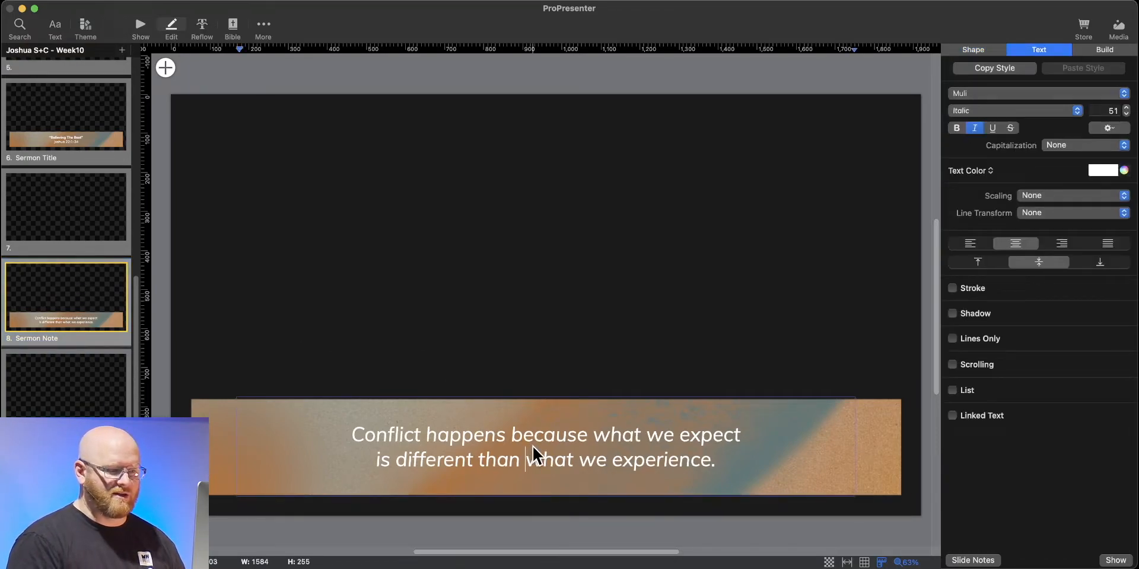
key(super+a)
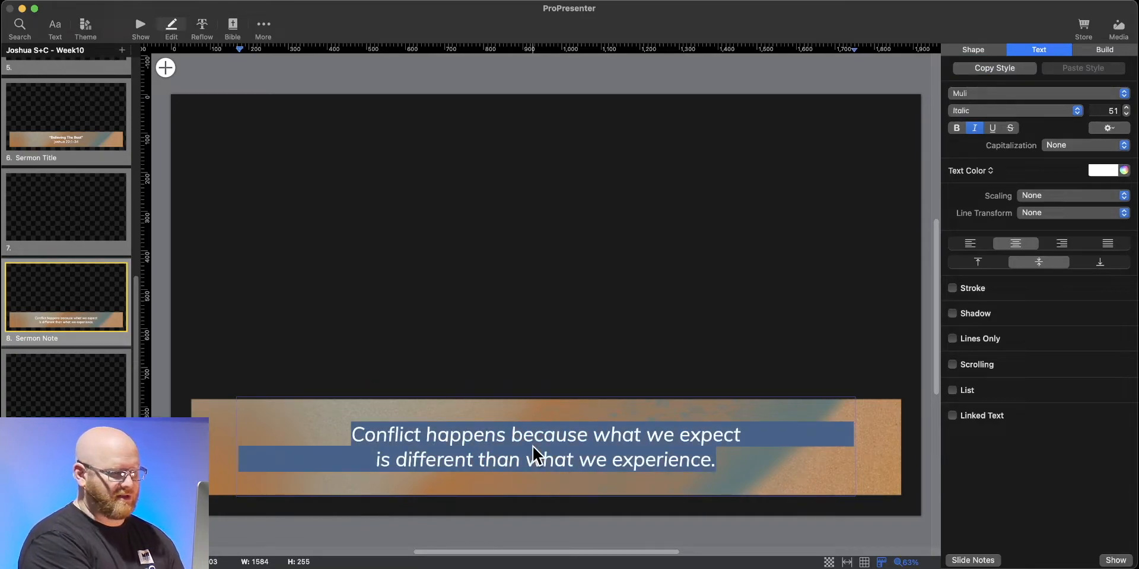
text(Sample)
key(BackSpace)
text(ple)
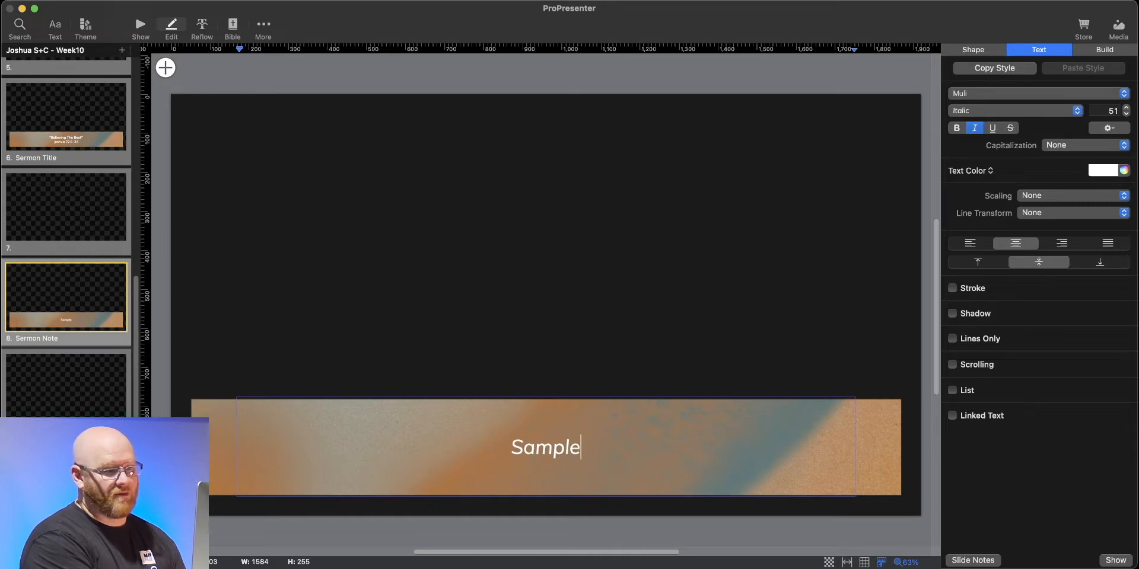
text(xt)
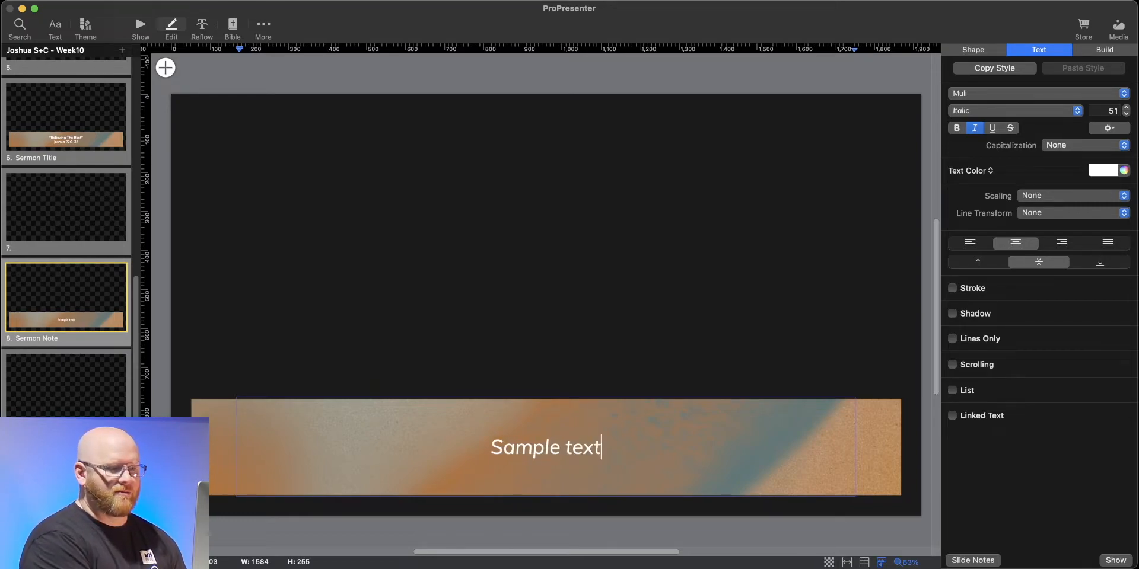
Leave slide editing and delete the AFCInterestMeeting22.jpg slide from the !Rotating - Churchwide presentation
click(370, 151)
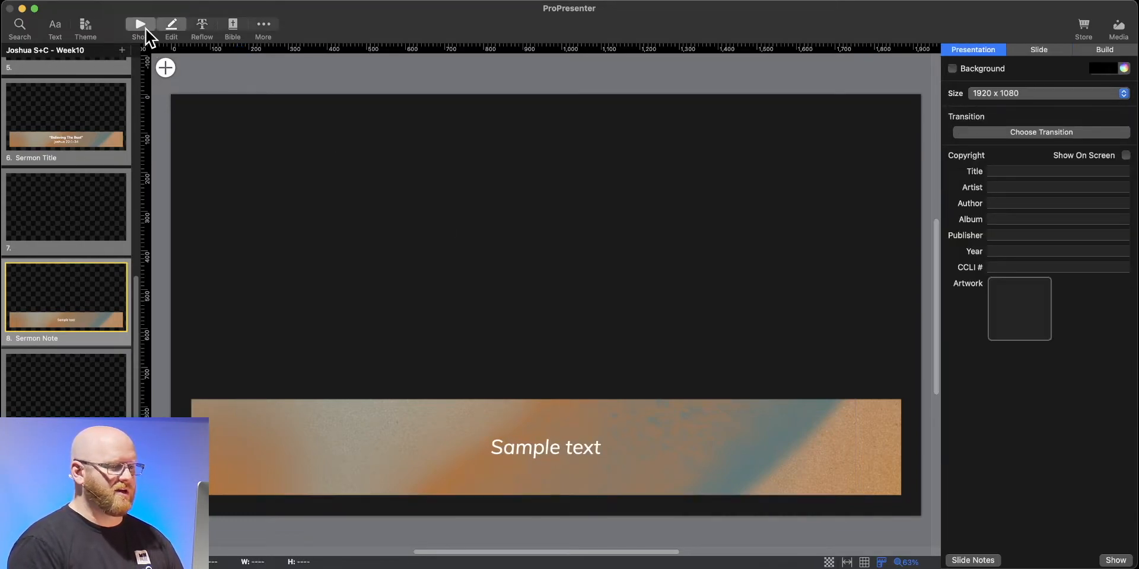
click(146, 33)
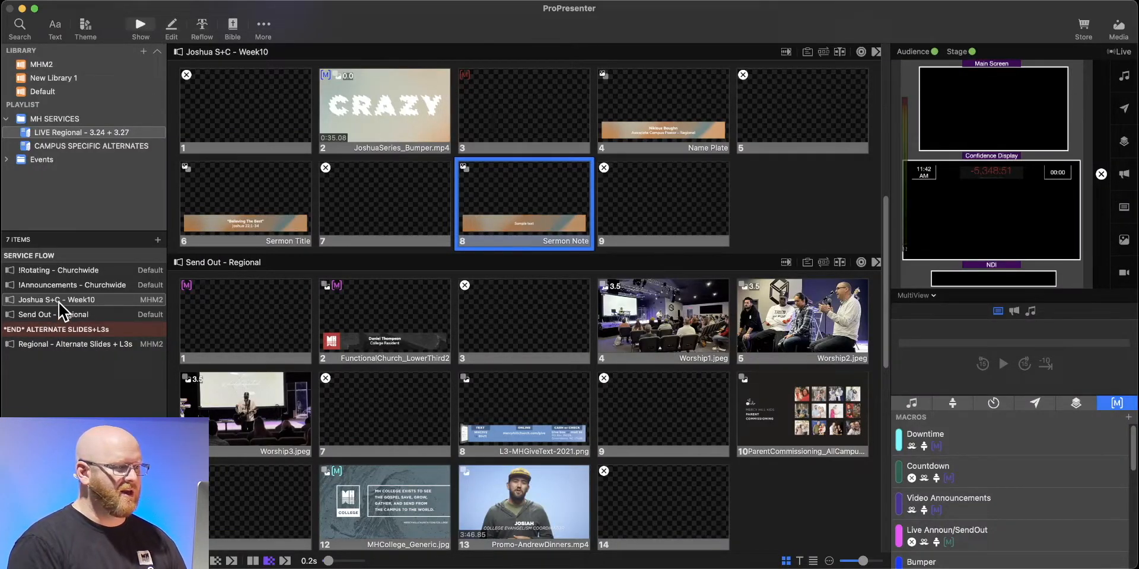
click(76, 271)
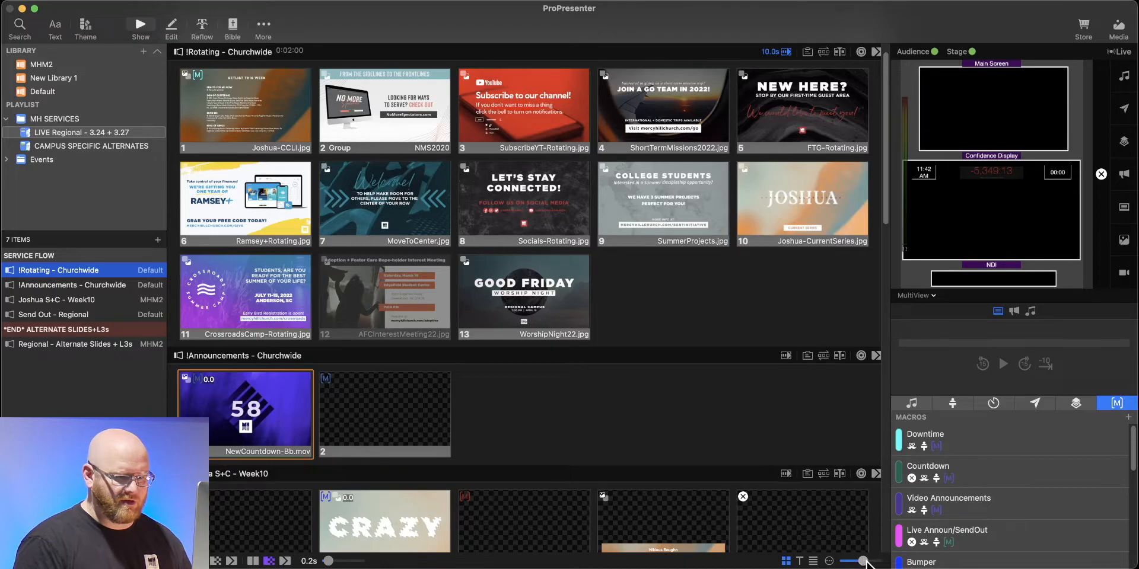
drag(863, 561, 869, 561)
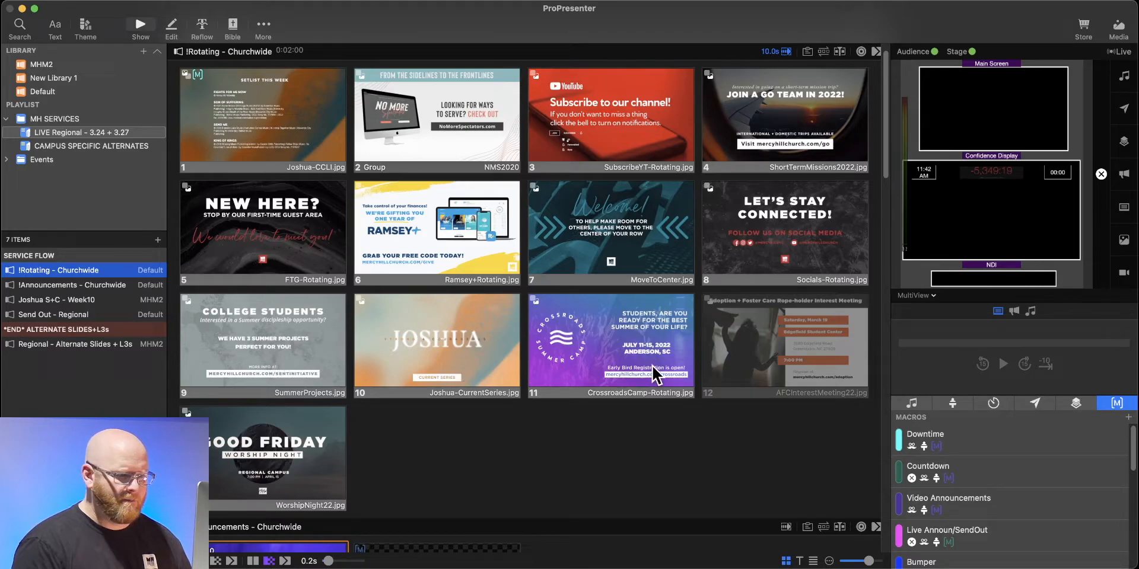
right_click(788, 326)
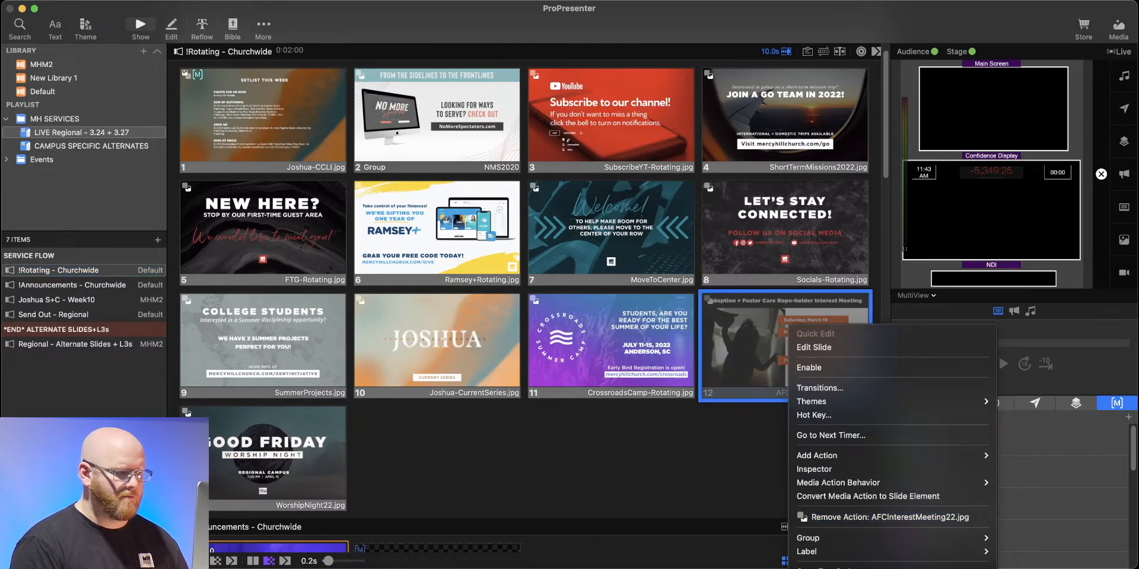
click(809, 568)
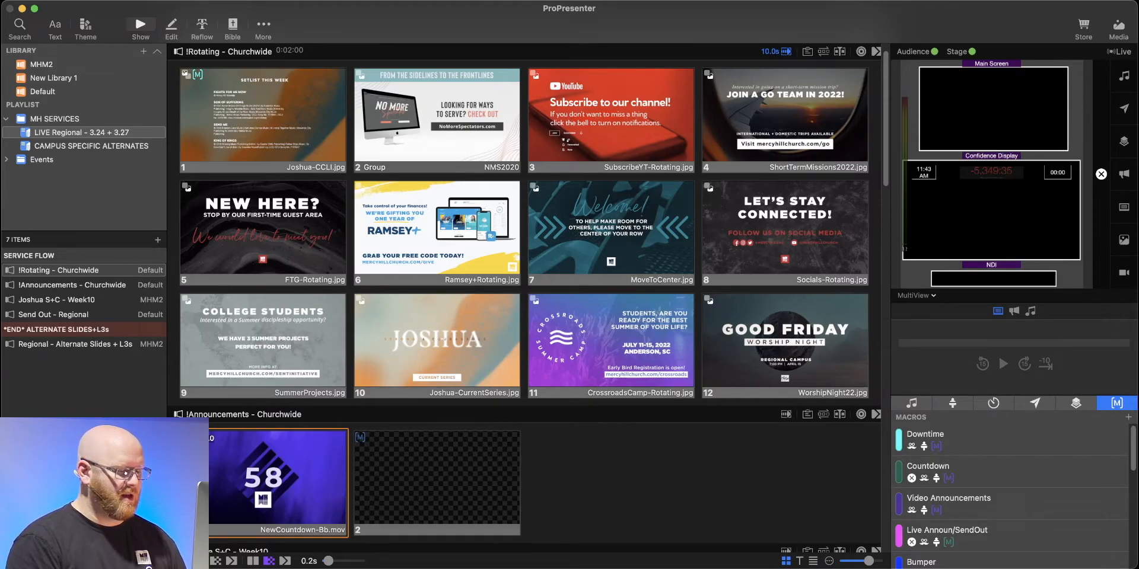
Switch to Finder and move all of last week's files in the desktop WEEKLY ASSETS folder to the Trash
key(super+Tab)
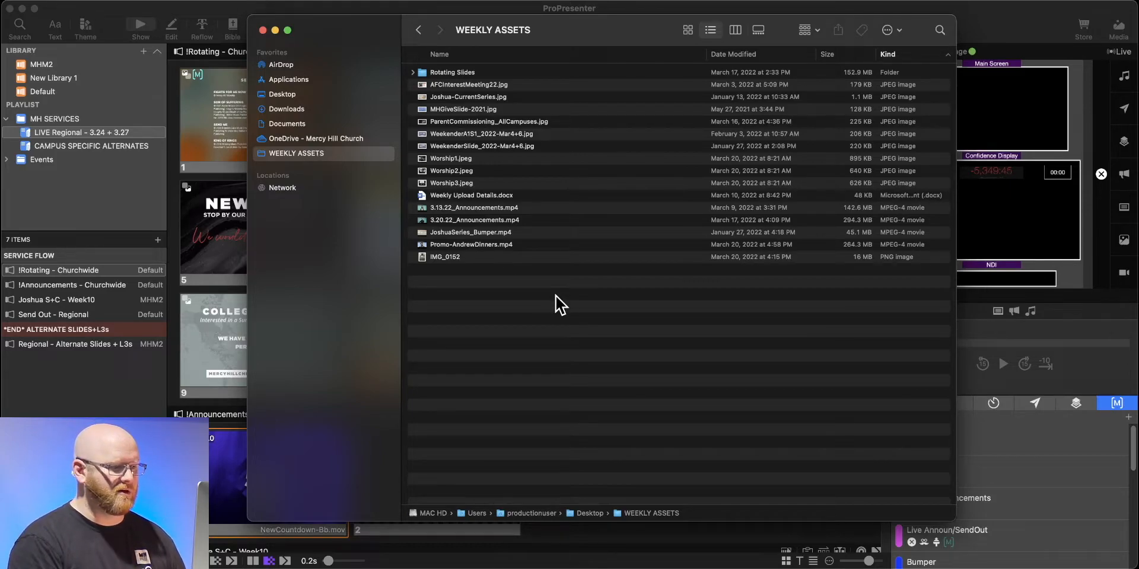
key(super+a)
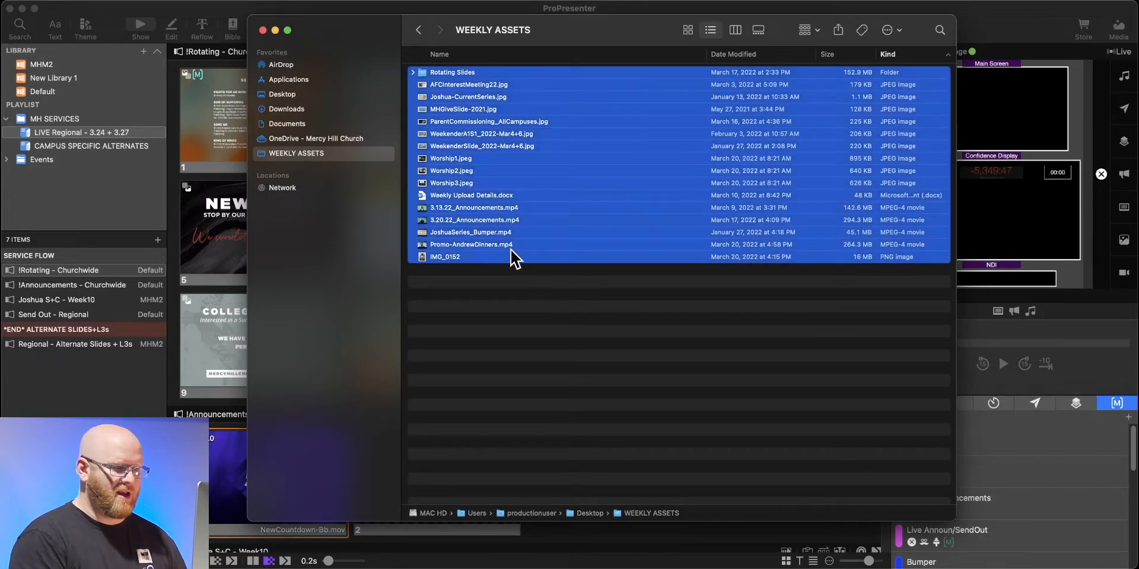
right_click(468, 186)
click(504, 239)
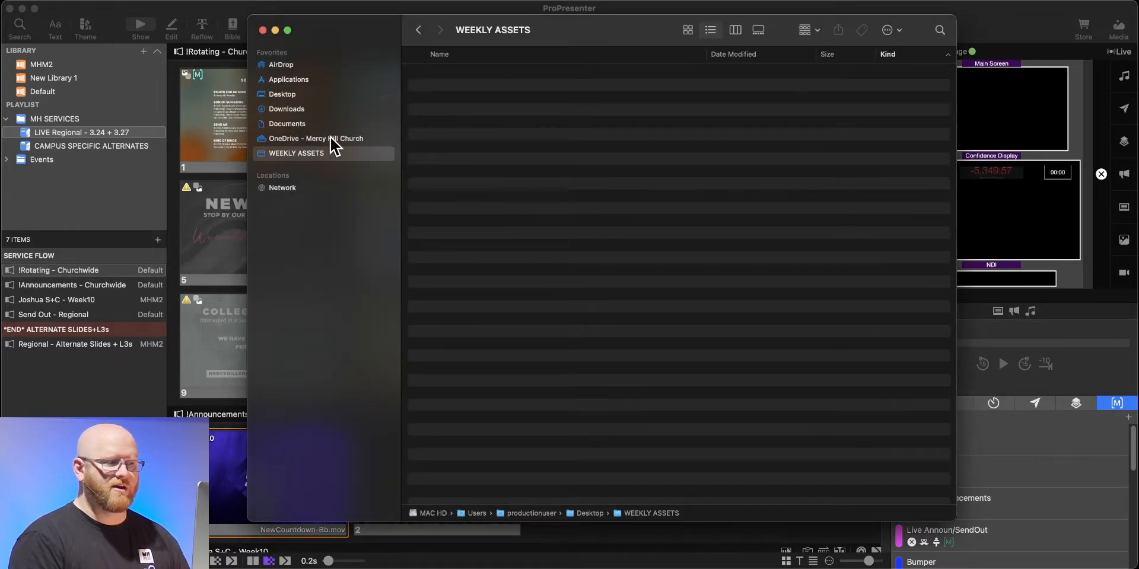
Copy everything from the OneDrive ++WEEKLY ASSETS folder into the desktop WEEKLY ASSETS folder
click(321, 138)
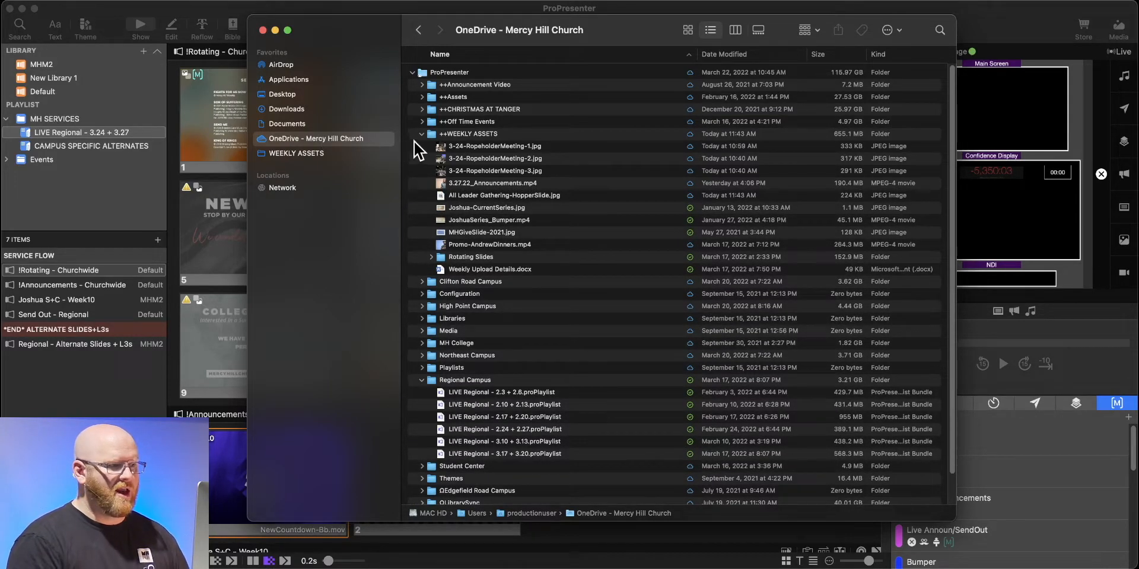
click(439, 134)
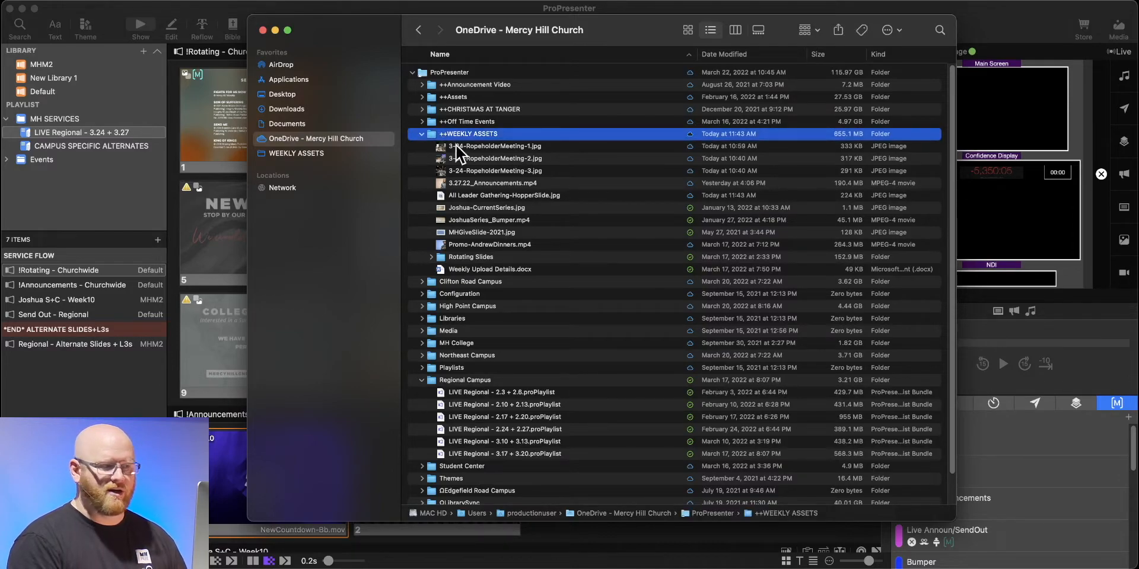
double_click(429, 135)
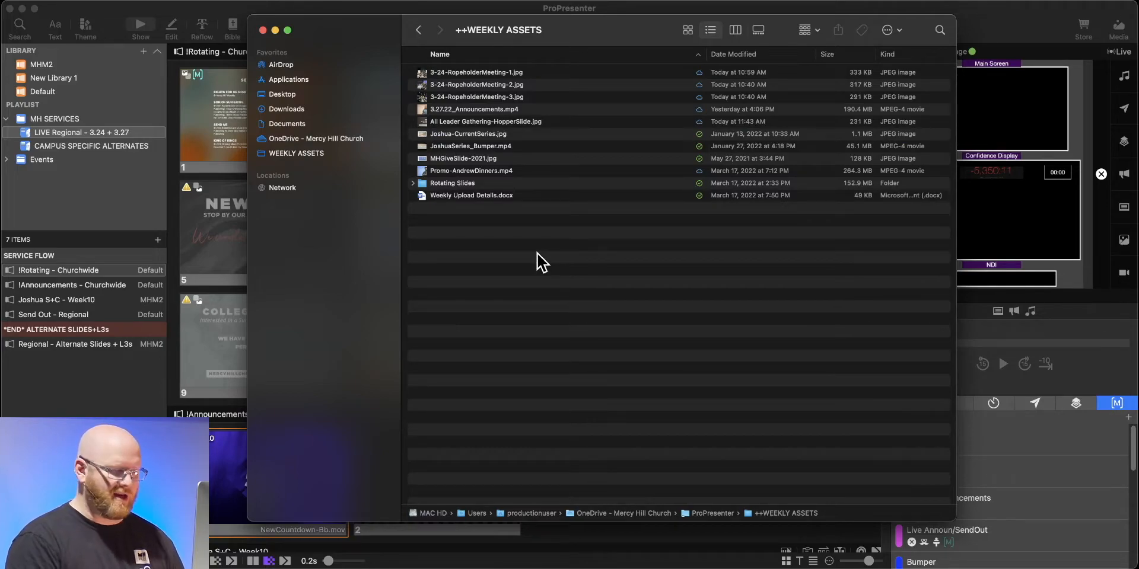
key(super+a)
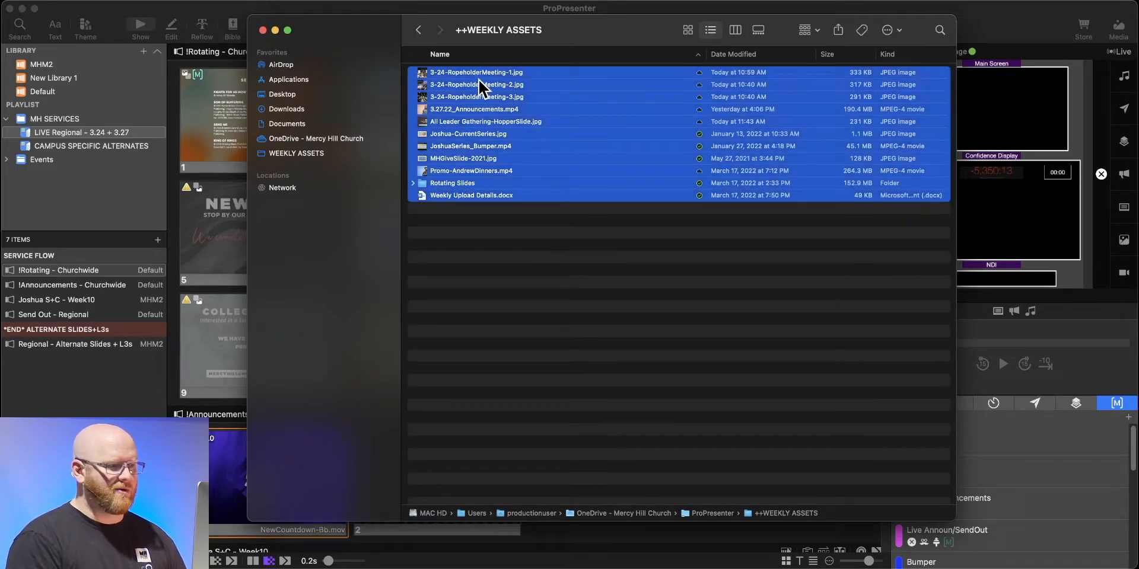
drag(478, 81, 289, 156)
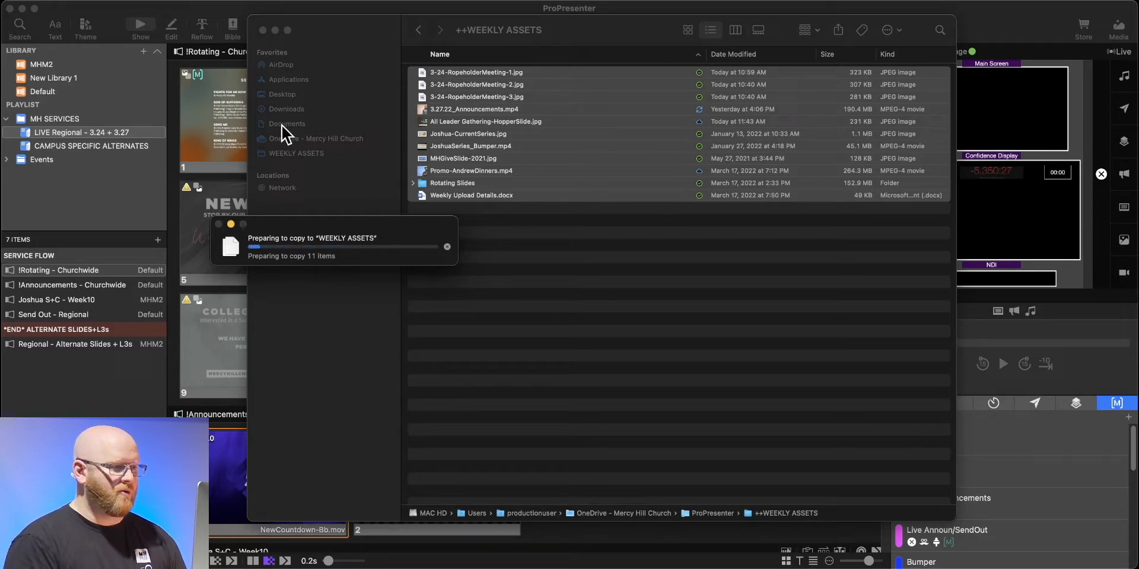
Switch back to ProPresenter and show the contents of the WEEKLY ASSETS media playlist
click(228, 9)
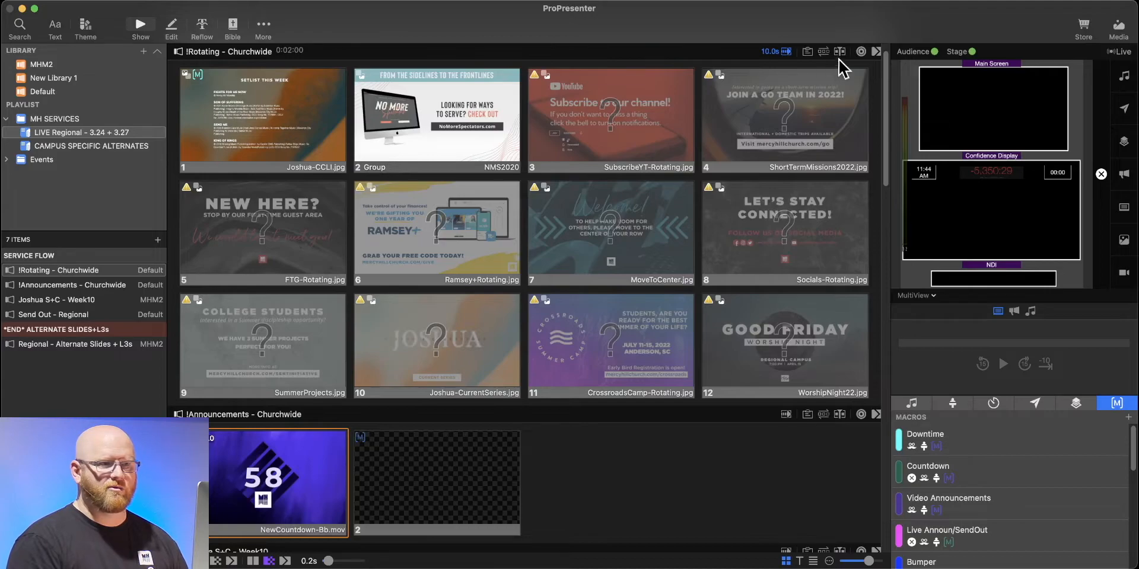
click(1119, 29)
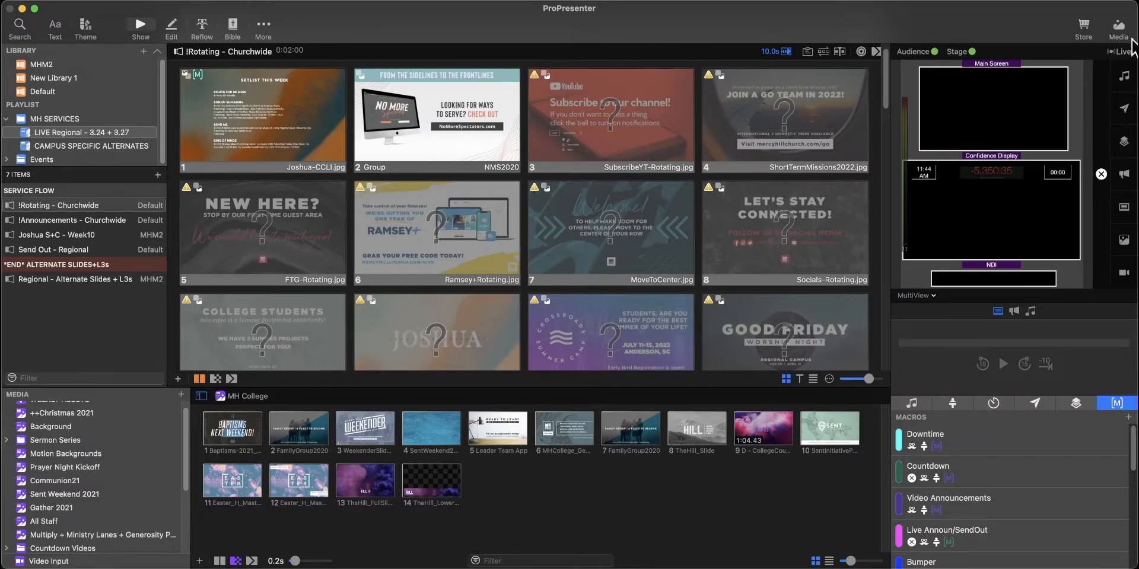
click(1118, 26)
click(1118, 25)
scroll(89, 469, up, 1)
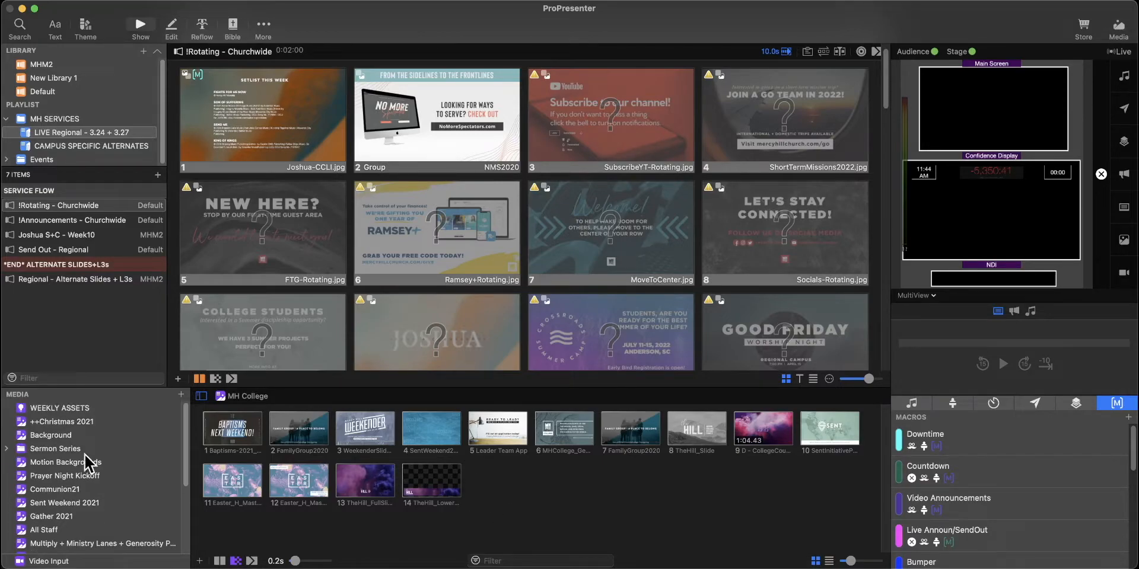
click(68, 408)
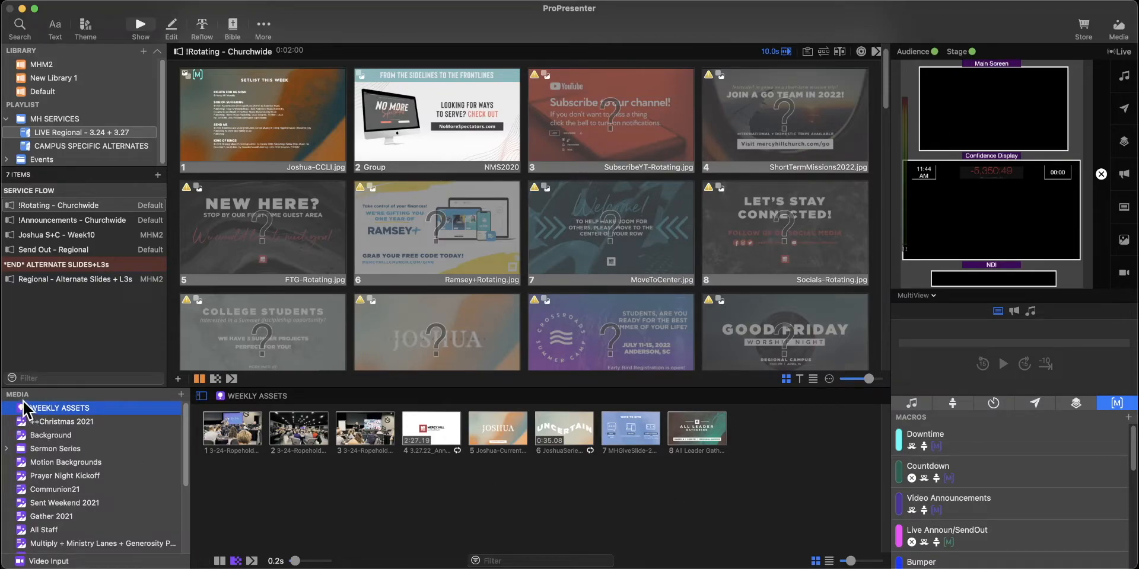
Check the Smart Playlist Behavior setting of the WEEKLY ASSETS media playlist
right_click(49, 407)
mouse_move(88, 428)
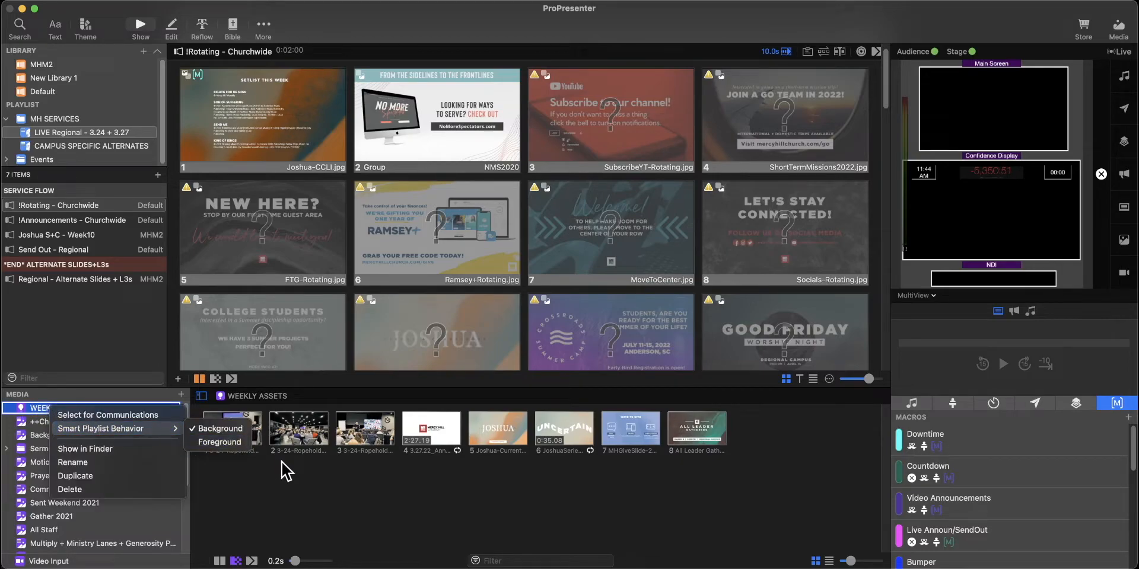
click(326, 490)
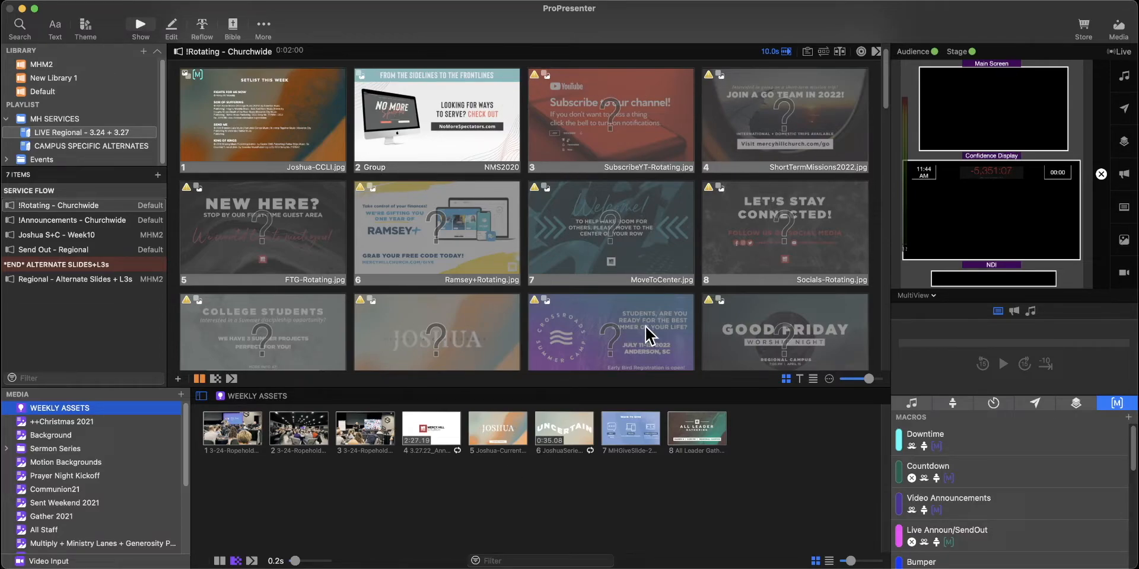
Replace the missing media on !Rotating slides 3, 4 and 5 with the SubscribeYT-Rotating, ShortTermMissions2022 and FTG-Rotating images from WEEKLY ASSETS
drag(667, 386, 669, 408)
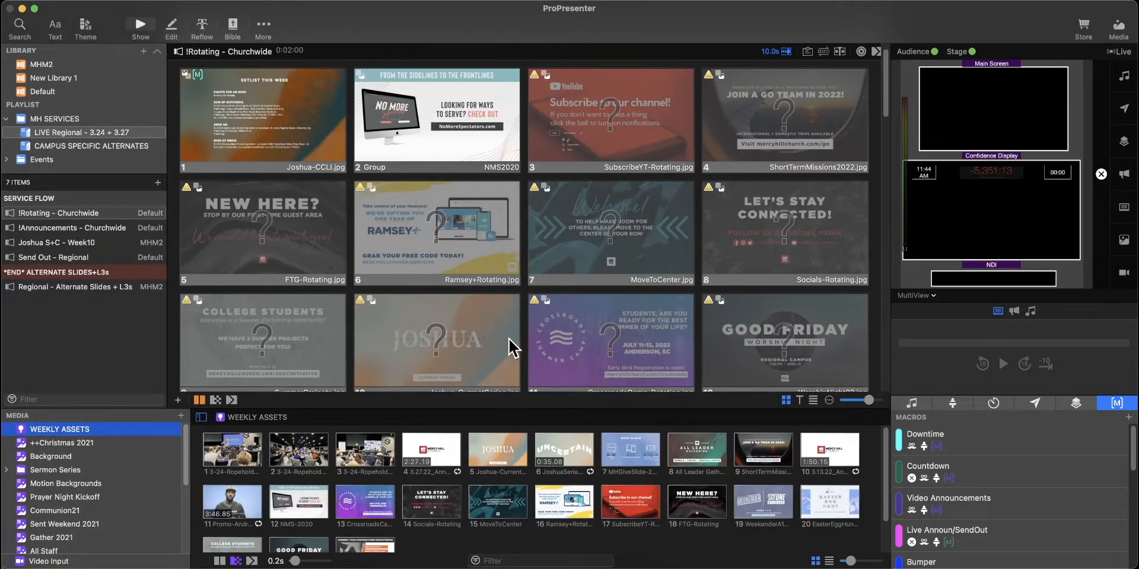
click(638, 507)
drag(638, 507, 635, 154)
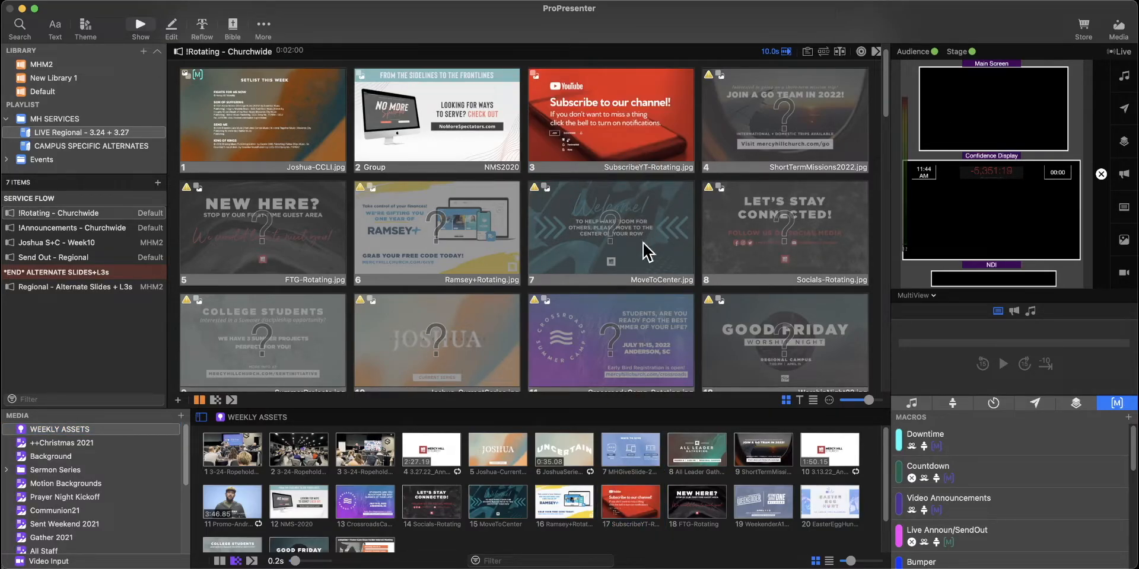
drag(761, 458, 777, 150)
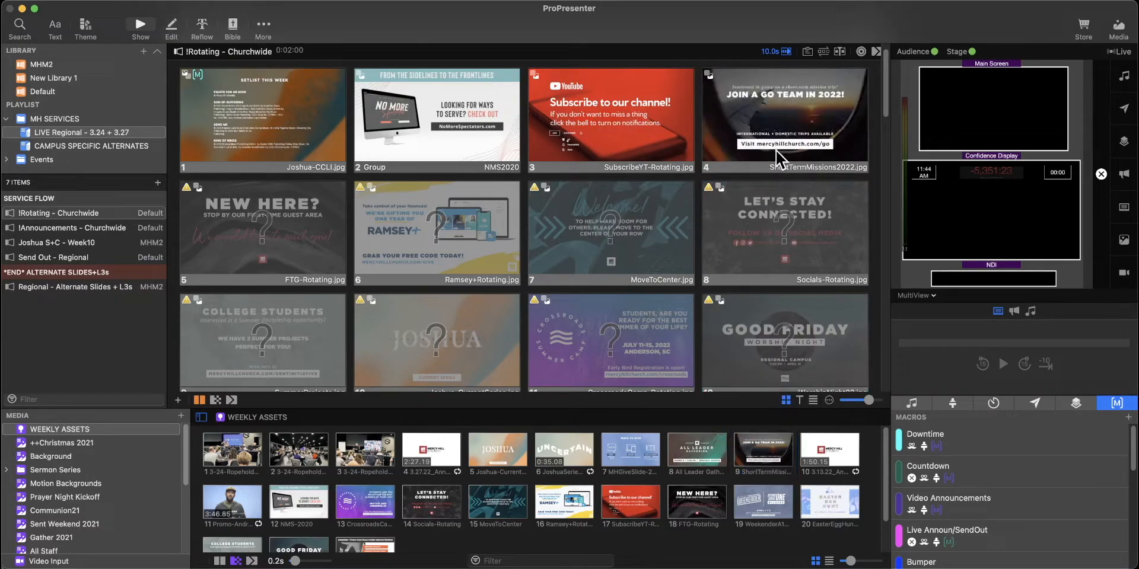
drag(698, 503, 314, 260)
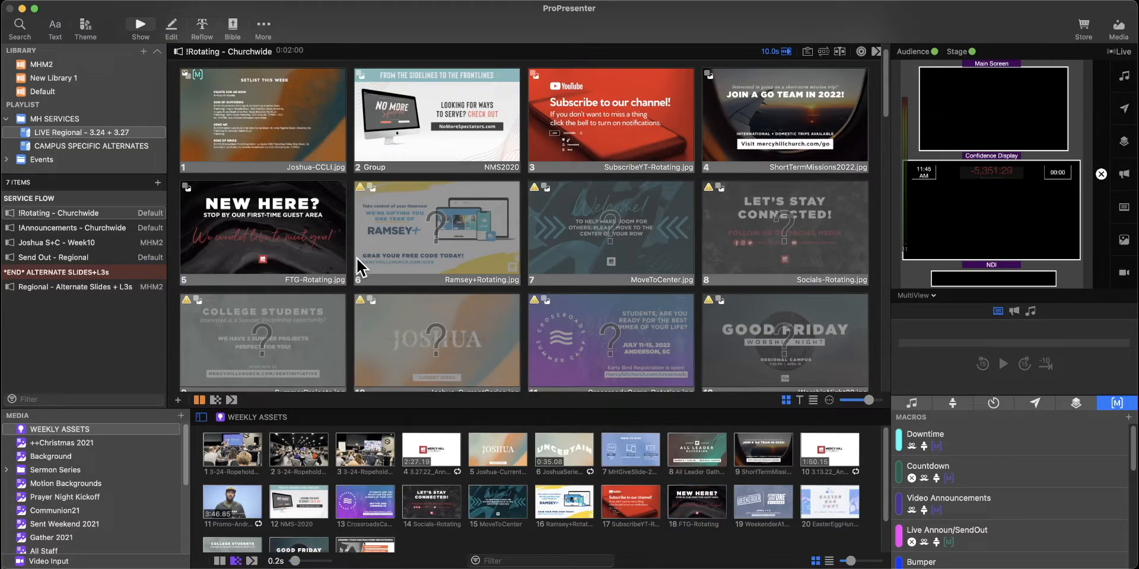
Replace the missing media on !Rotating slides 6, 7 and 8 with the Ramsey+Rotating, MoveToCenter and Socials-Rotating images
click(564, 492)
drag(564, 493, 467, 243)
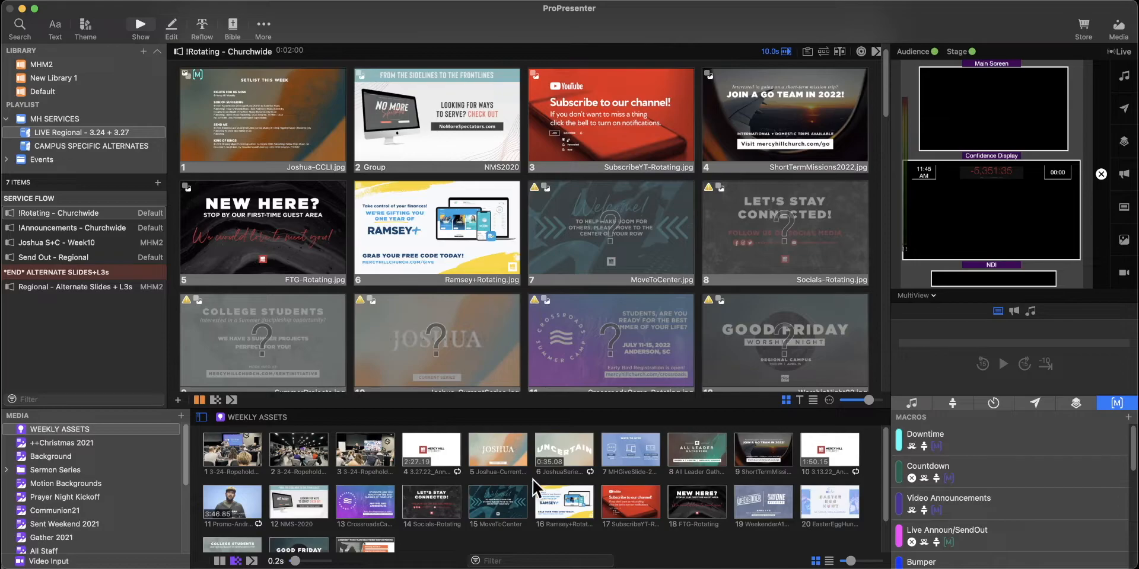
drag(509, 491, 623, 236)
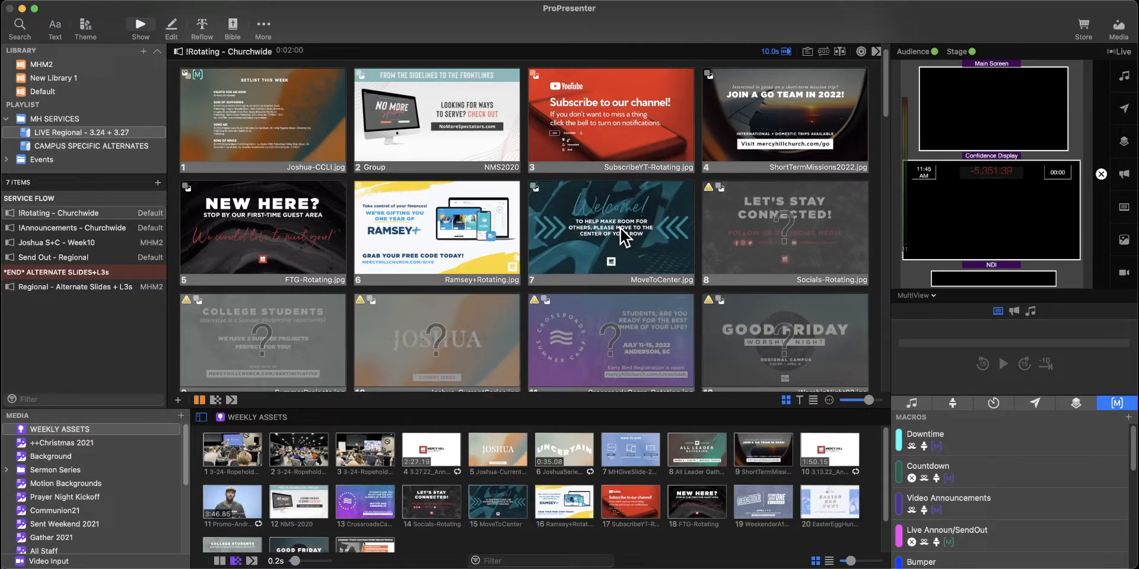
drag(442, 501, 746, 255)
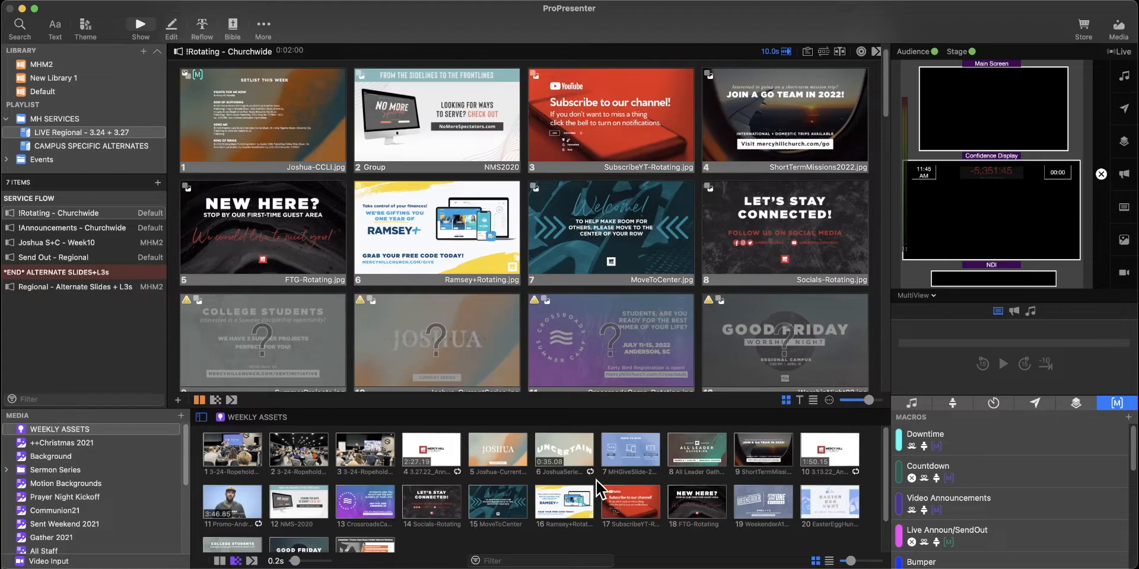
Replace the missing media on !Rotating slides 9 to 12 with the SummerProjects, Joshua-CurrentSeries, CrossroadsCamp-Rotating and WorshipNight22 images
drag(251, 535, 274, 347)
click(284, 477)
drag(255, 543, 286, 380)
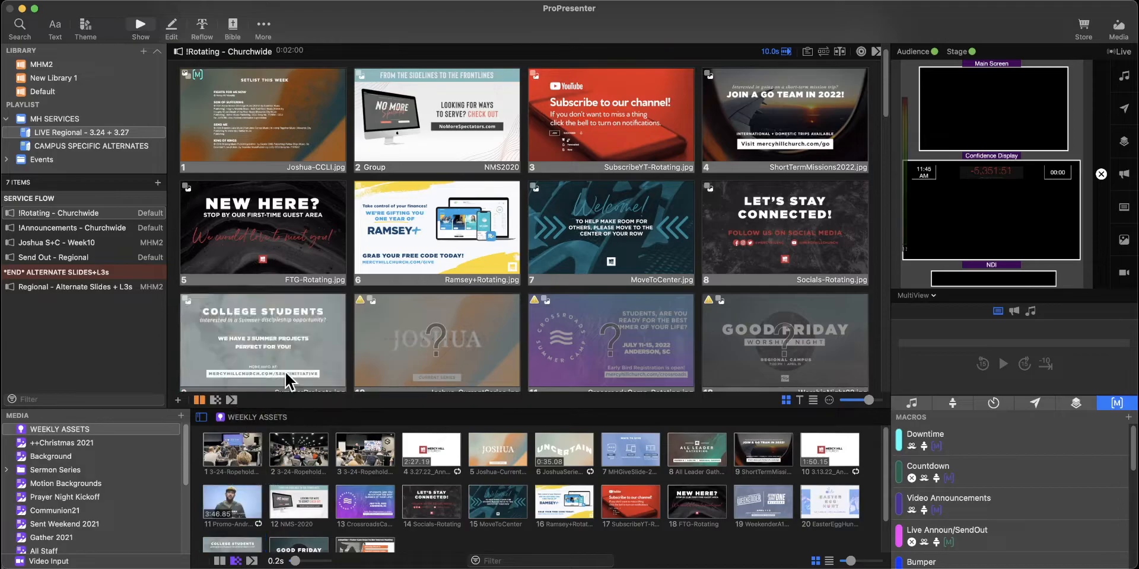
drag(514, 464, 471, 368)
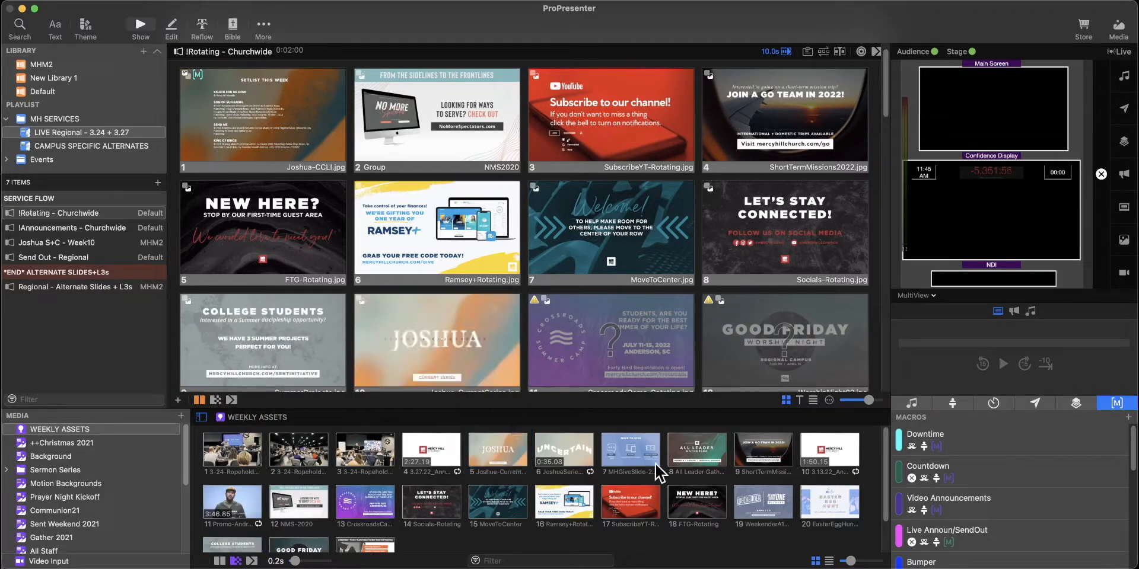
drag(379, 503, 611, 373)
drag(312, 552, 758, 353)
scroll(624, 259, down, 2)
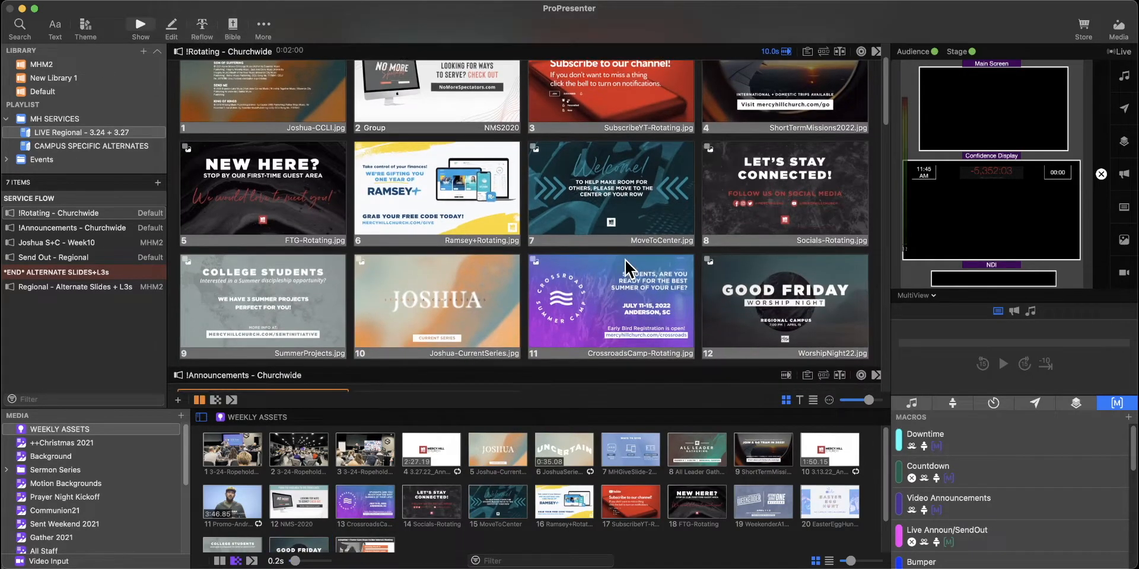
Add EasterEggHunt22.jpg from WEEKLY ASSETS as a new slide 12 in !Rotating - Churchwide, before the Good Friday slide
scroll(626, 267, up, 1)
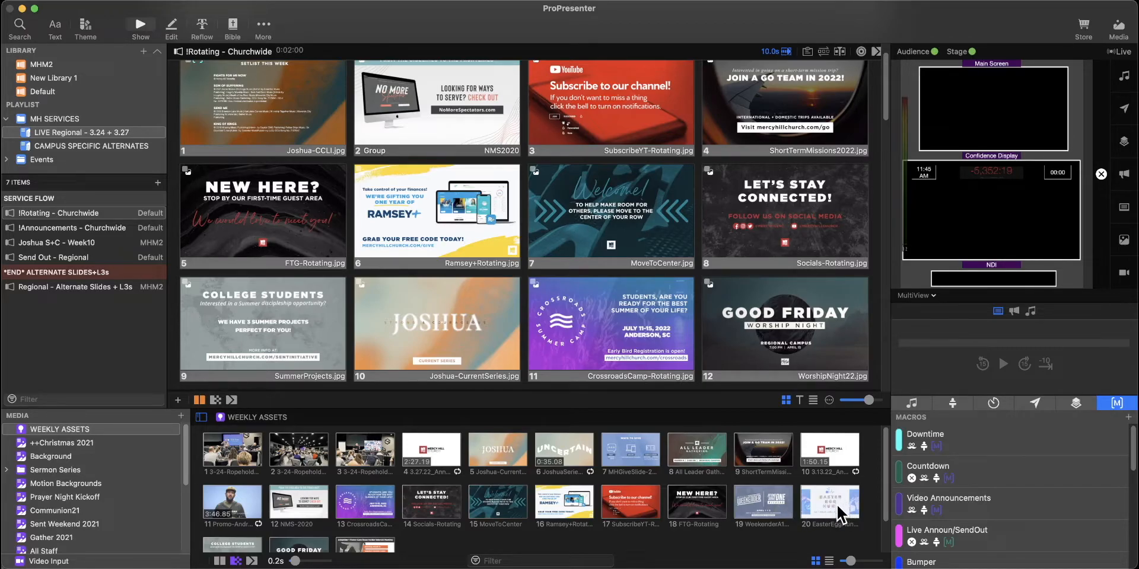
drag(831, 508, 708, 320)
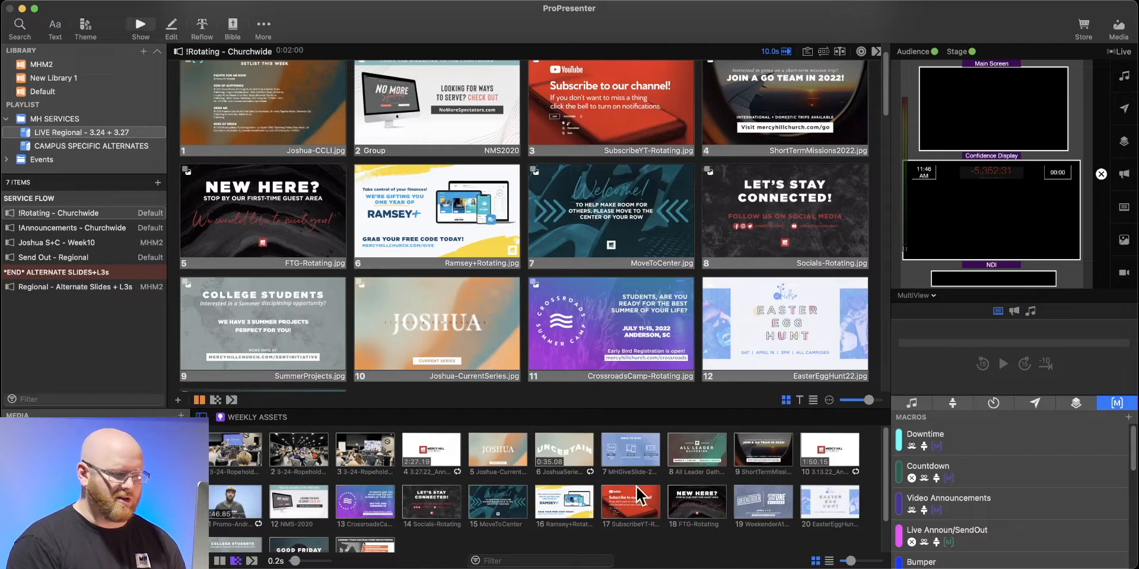
scroll(490, 512, down, 1)
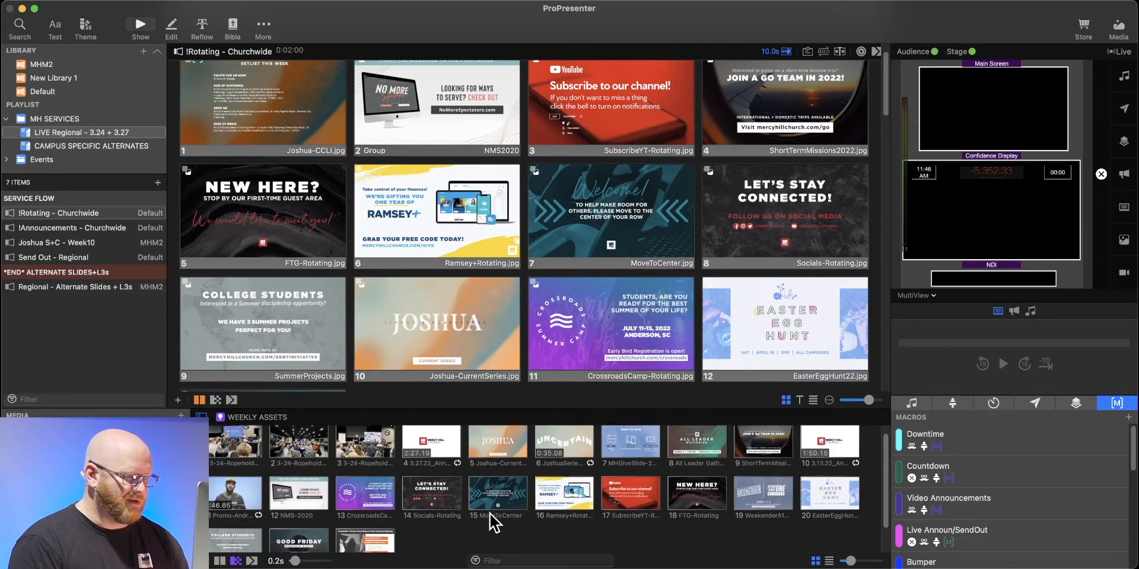
scroll(468, 511, up, 1)
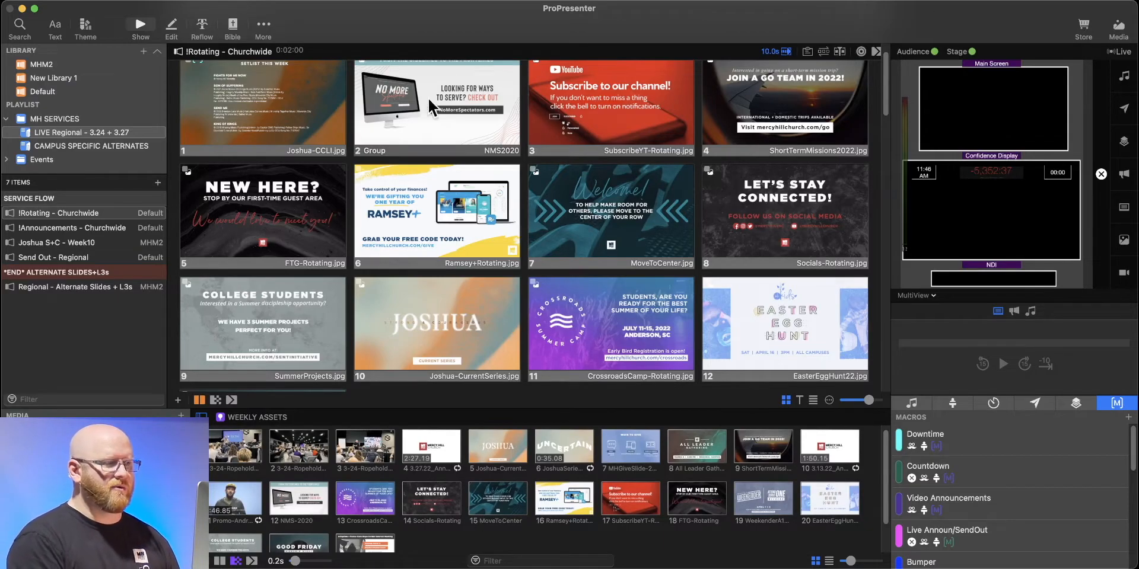
scroll(599, 315, up, 2)
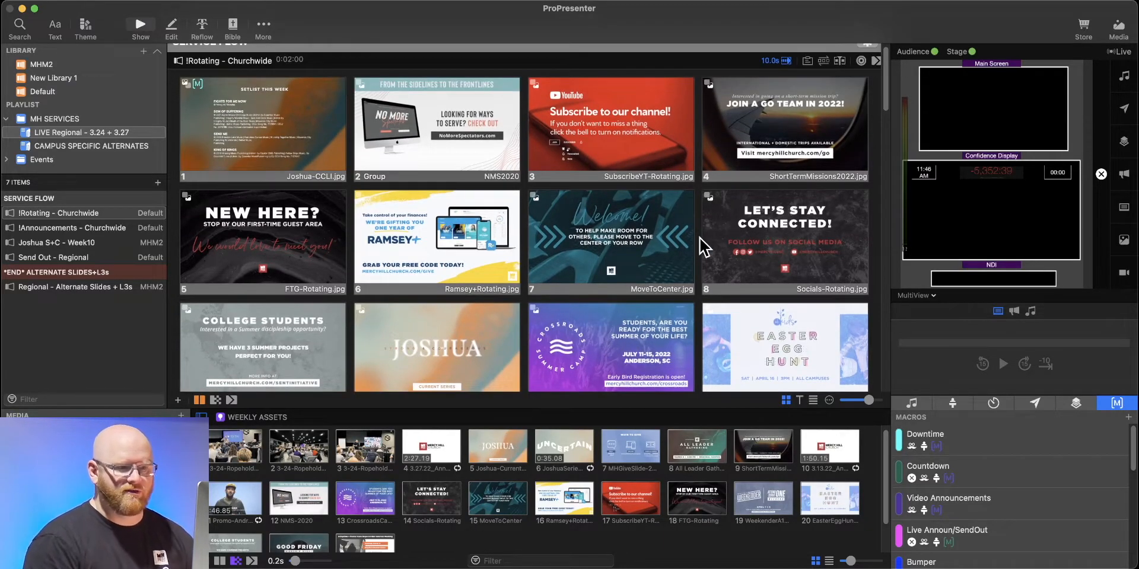
Hide the media bin and open the Joshua-CCLI setlist slide of !Rotating - Churchwide for editing
click(1118, 28)
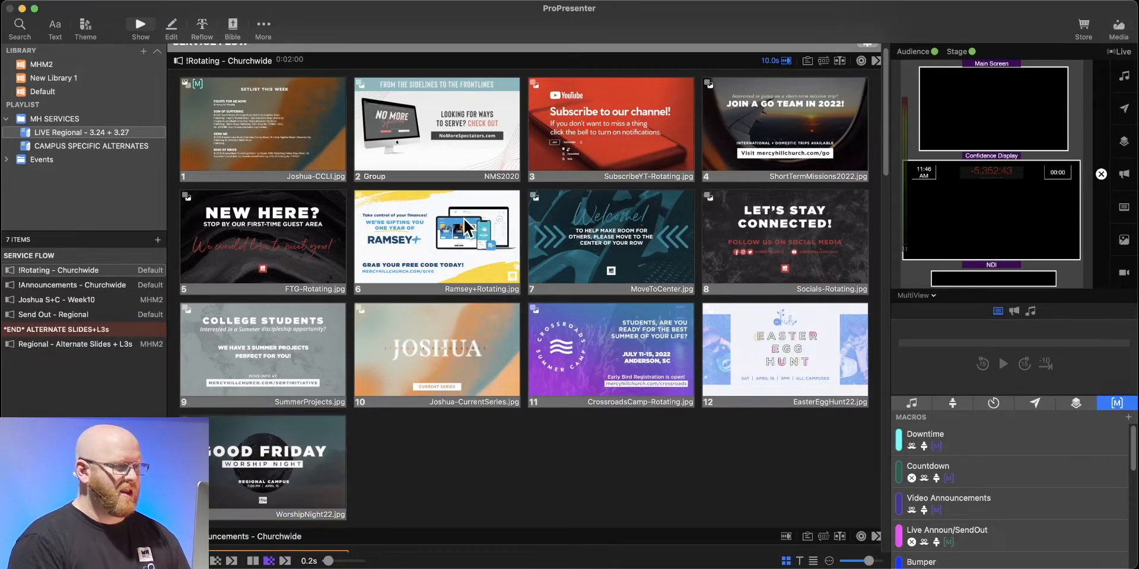
right_click(262, 104)
click(283, 123)
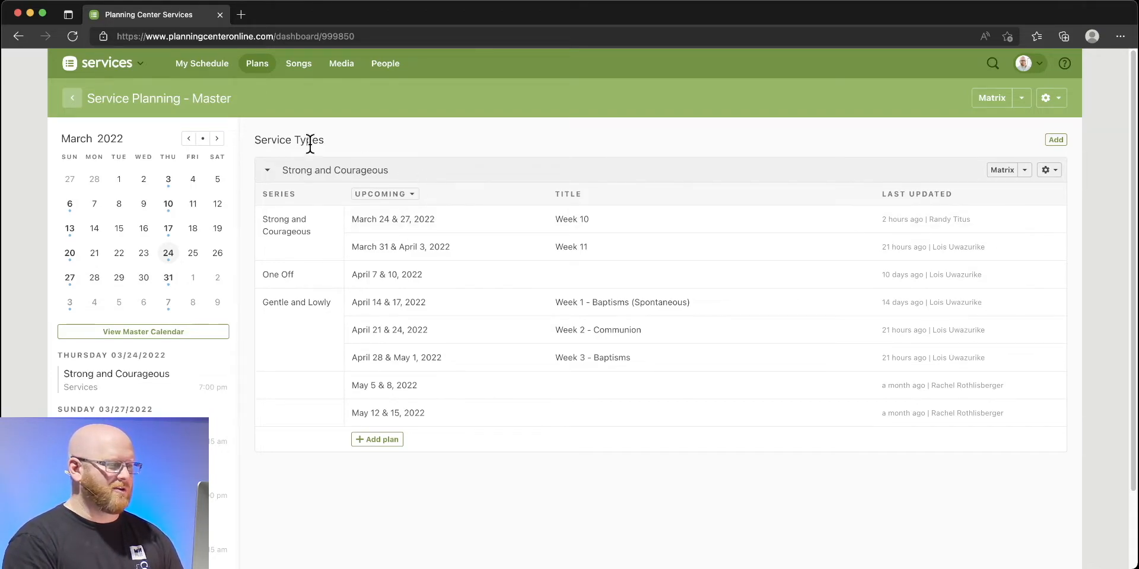
In Planning Center Services, open the Week 10 plan for March 24 & 27, 2022 and find its first worship songs
click(493, 230)
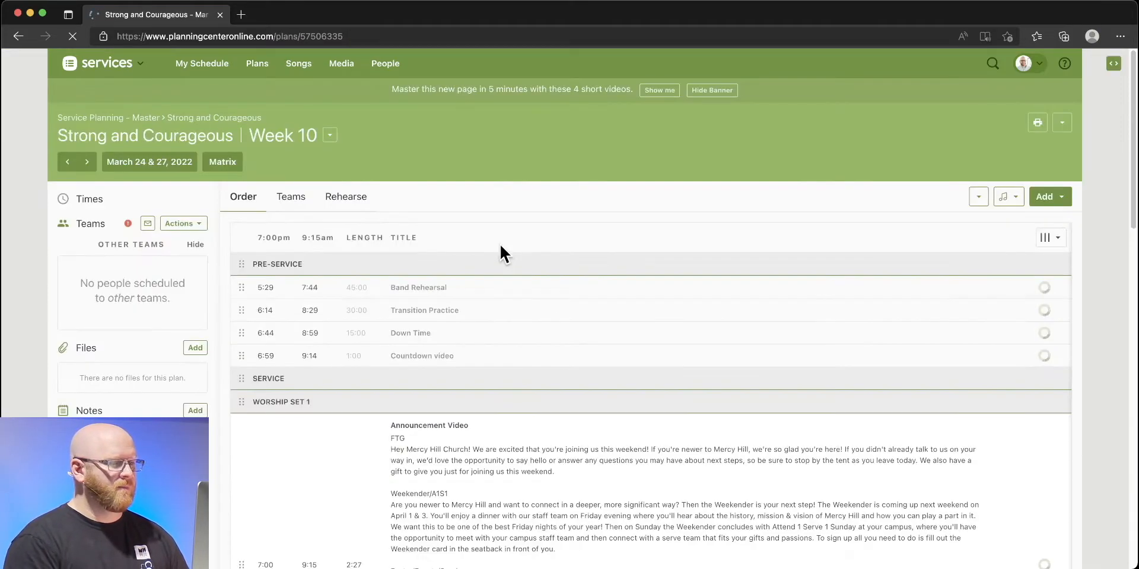
scroll(498, 250, down, 3)
scroll(501, 255, down, 5)
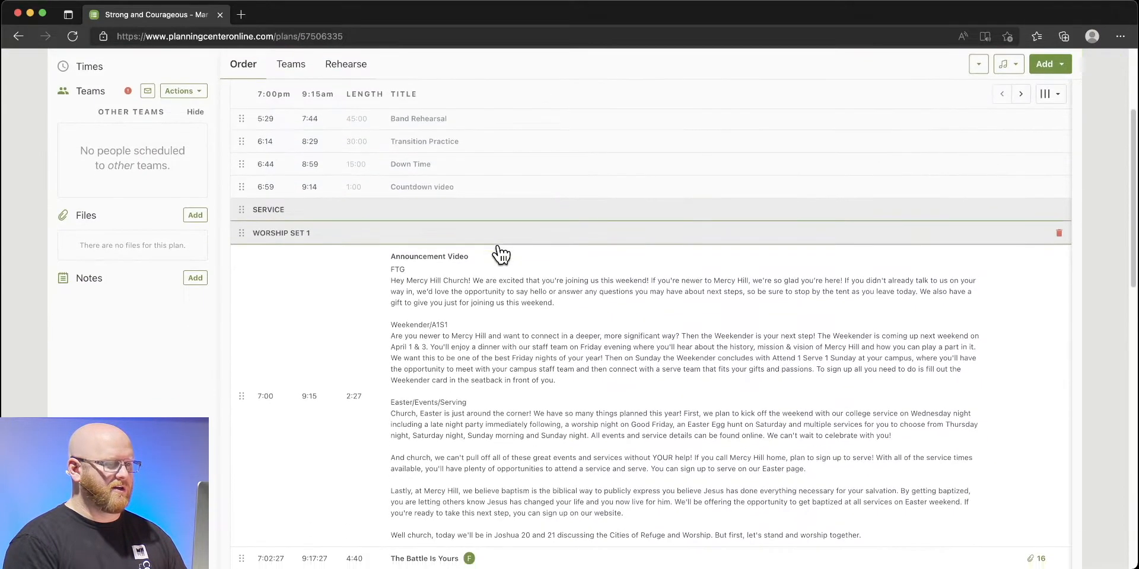
scroll(508, 336, down, 4)
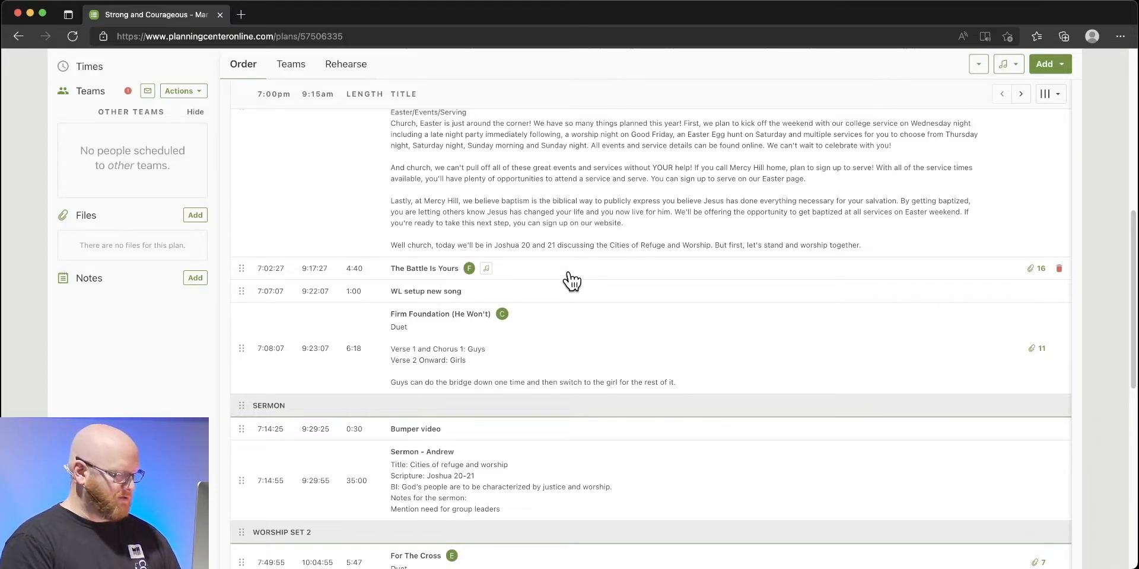
In ProPresenter, replace the setlist slide's first two song titles with THE BATTLE IS YOURS and FIRM FOUNDATION (HE WON'T), following the Planning Center plan
key(super+Tab)
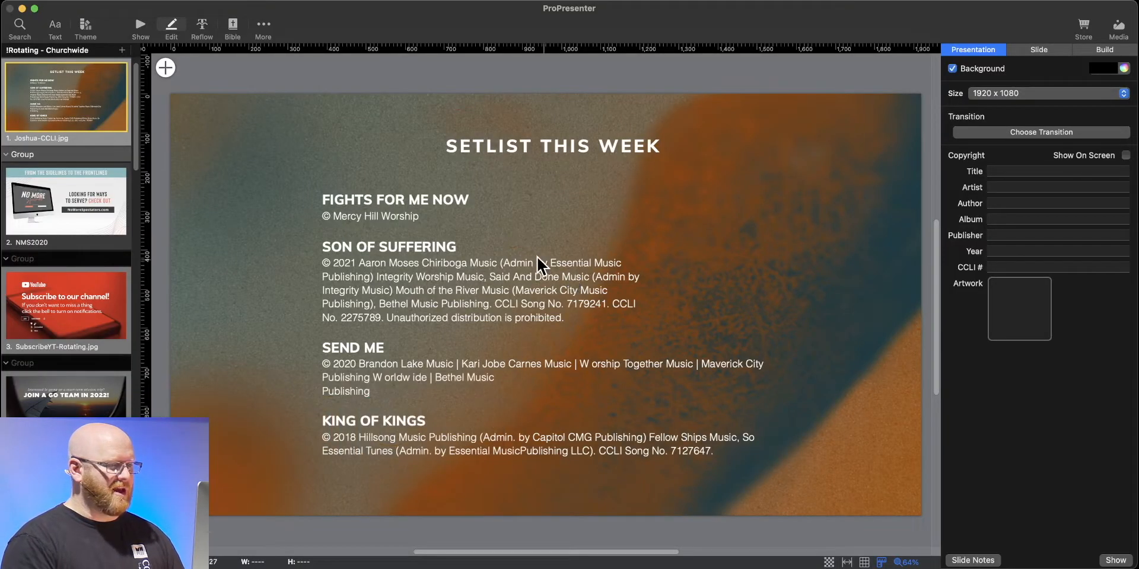
double_click(372, 198)
drag(468, 196, 323, 199)
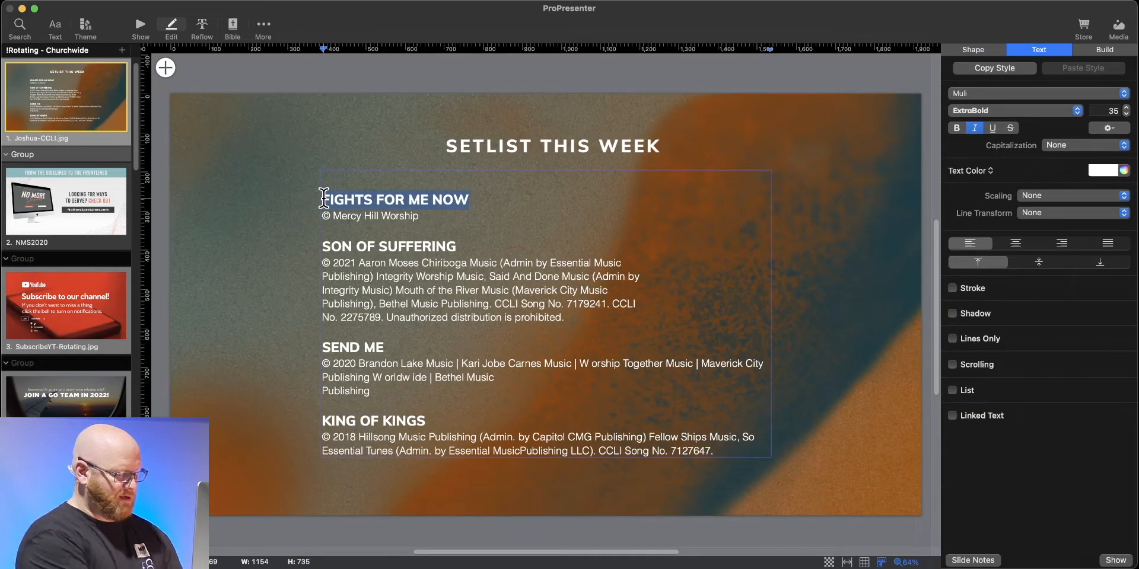
text(THE BATTLE IS YOURS)
key(super+Tab)
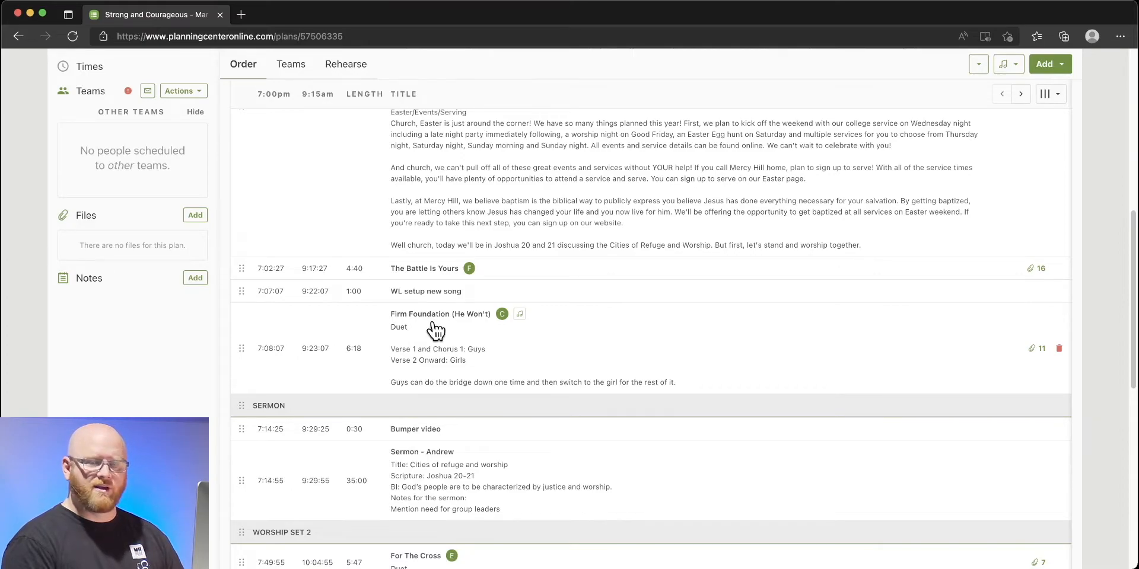
key(super+Tab)
drag(460, 242, 324, 245)
text(FIRM FOUNDATION (HE WON'T))
Look up the song after the sermon in the plan and replace the SEND ME title with FOR THE CROSS
key(super+Tab)
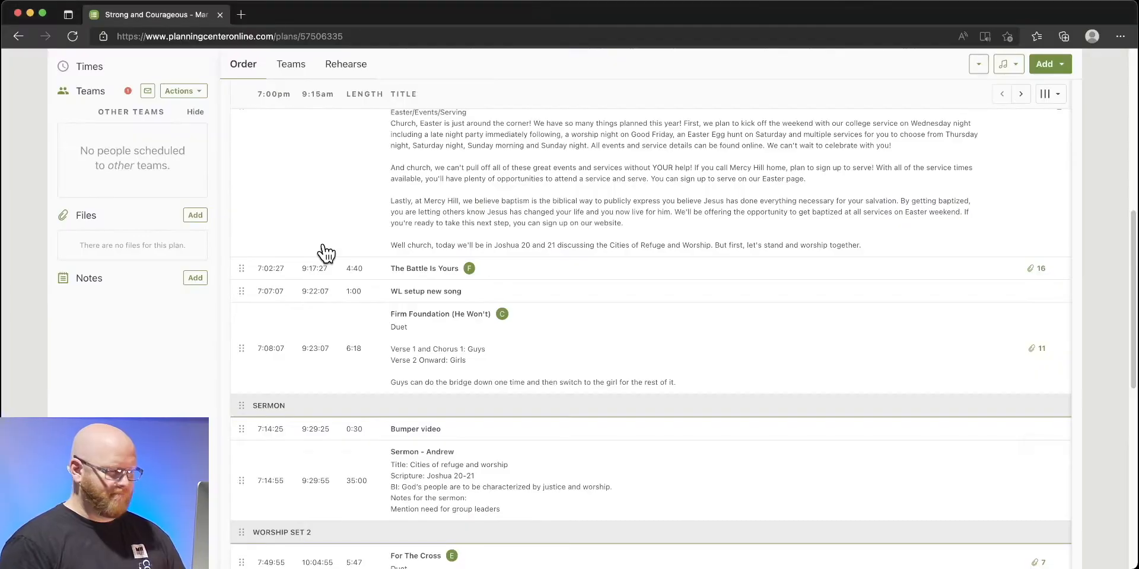
scroll(439, 368, down, 3)
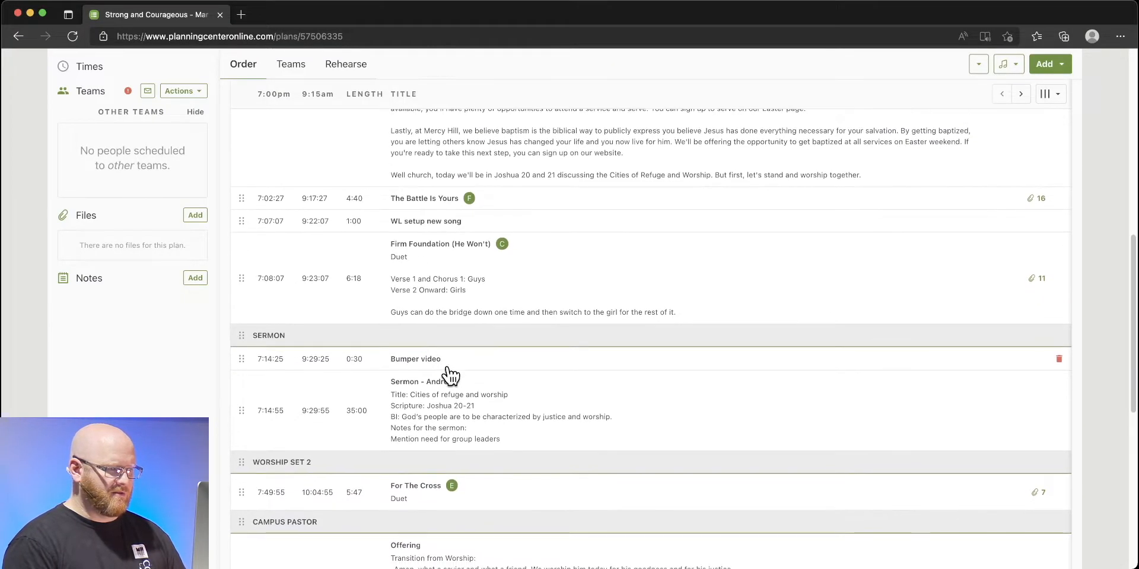
scroll(454, 388, down, 5)
key(super+Tab)
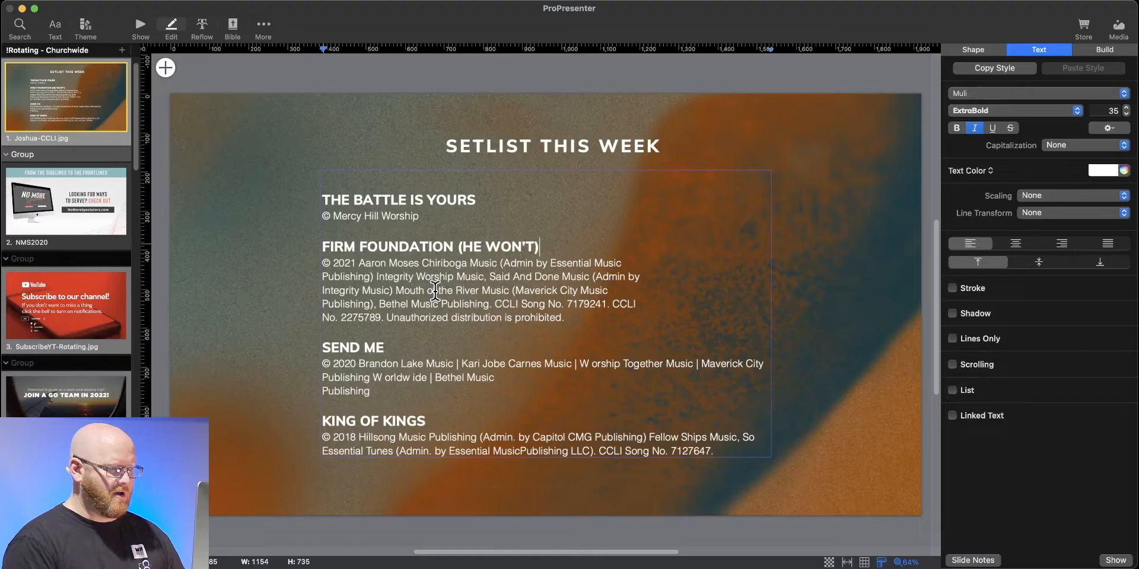
drag(388, 354, 314, 344)
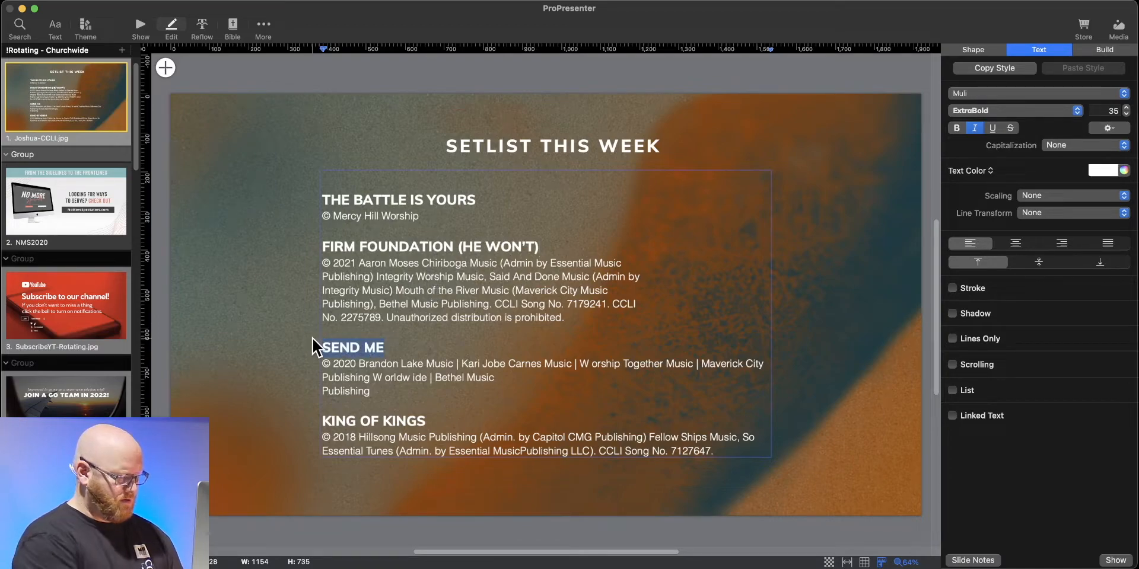
text(FOR THE CROSS)
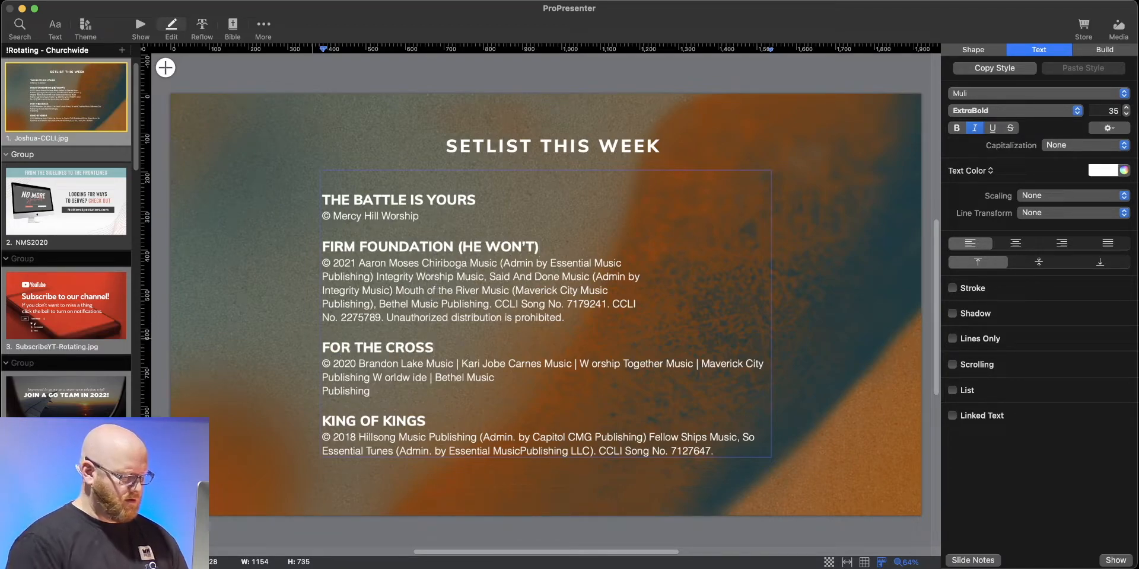
Check the rest of the plan for further songs and delete the KING OF KINGS entry with its copyright text from the slide
key(super+Tab)
scroll(540, 383, down, 3)
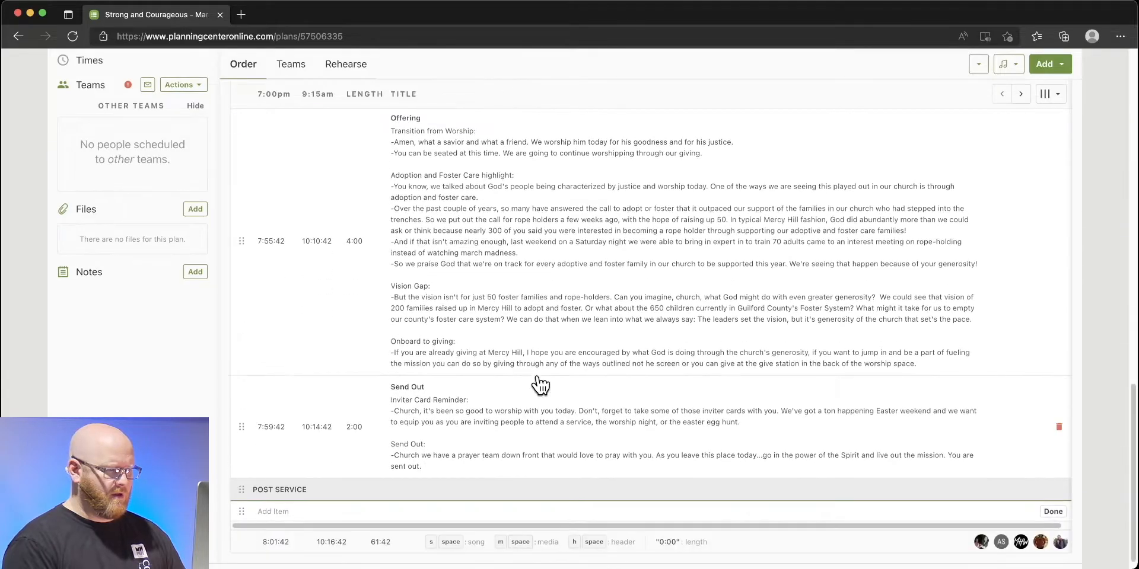
key(super+Tab)
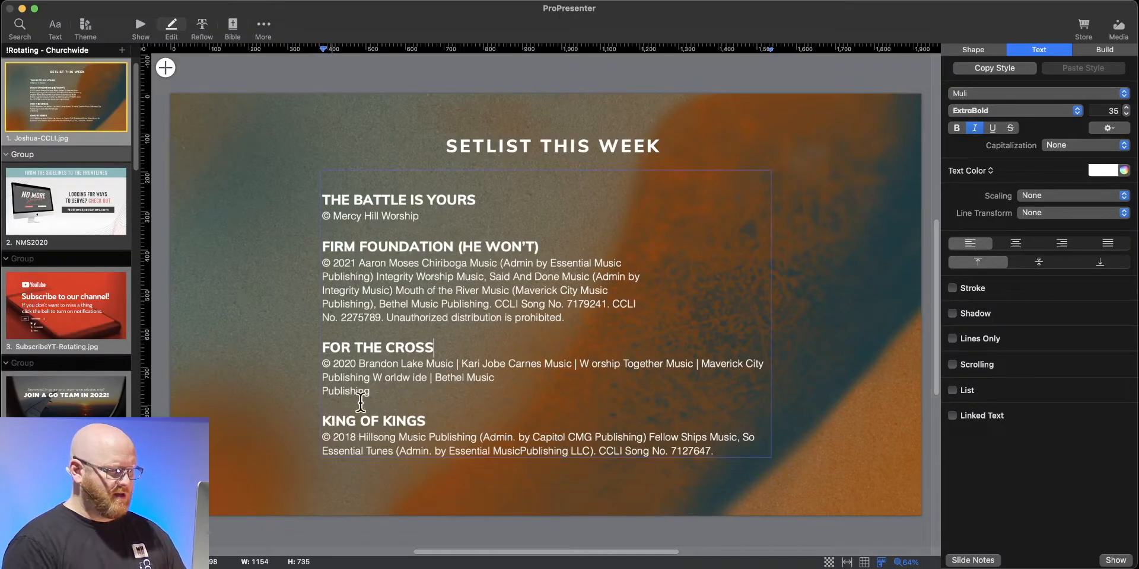
drag(391, 403, 749, 459)
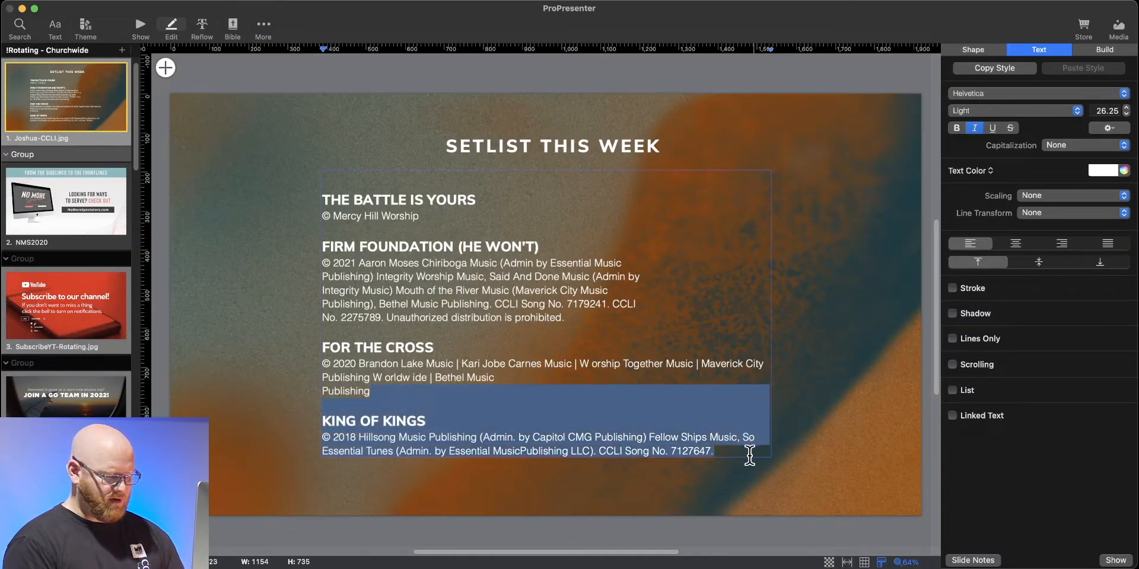
key(BackSpace)
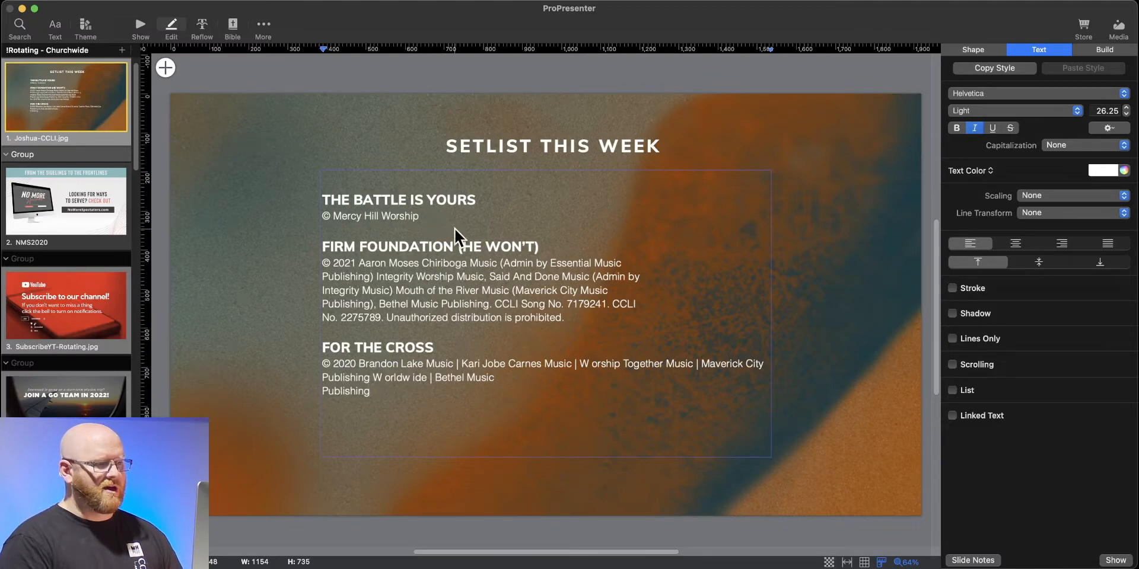
In Planning Center, open the lyrics PDF of The Battle Is Yours and look through it for copyright information
key(super+Tab)
scroll(502, 269, up, 8)
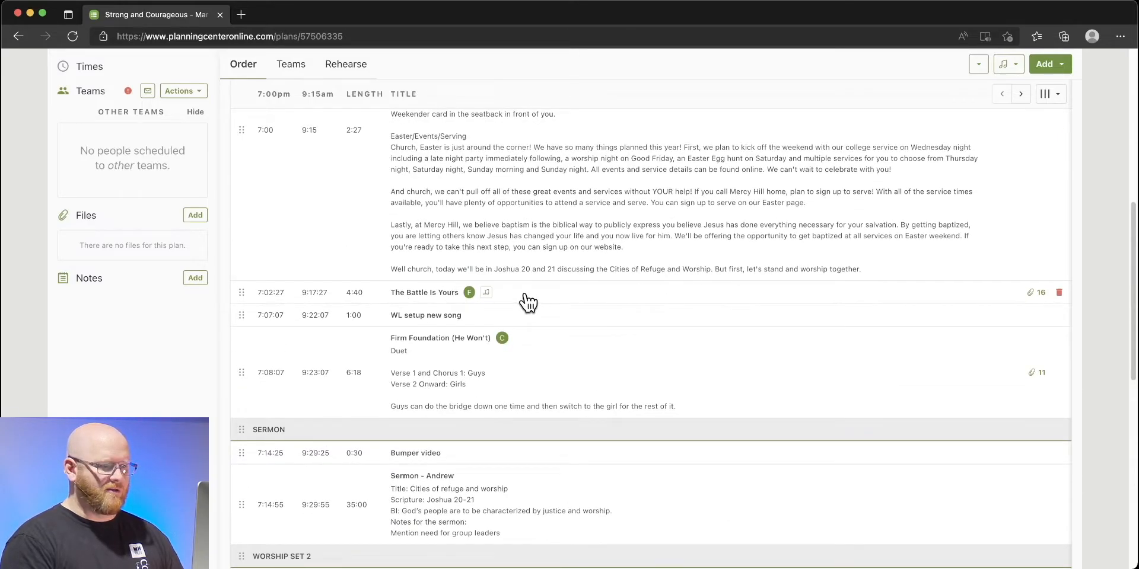
click(526, 300)
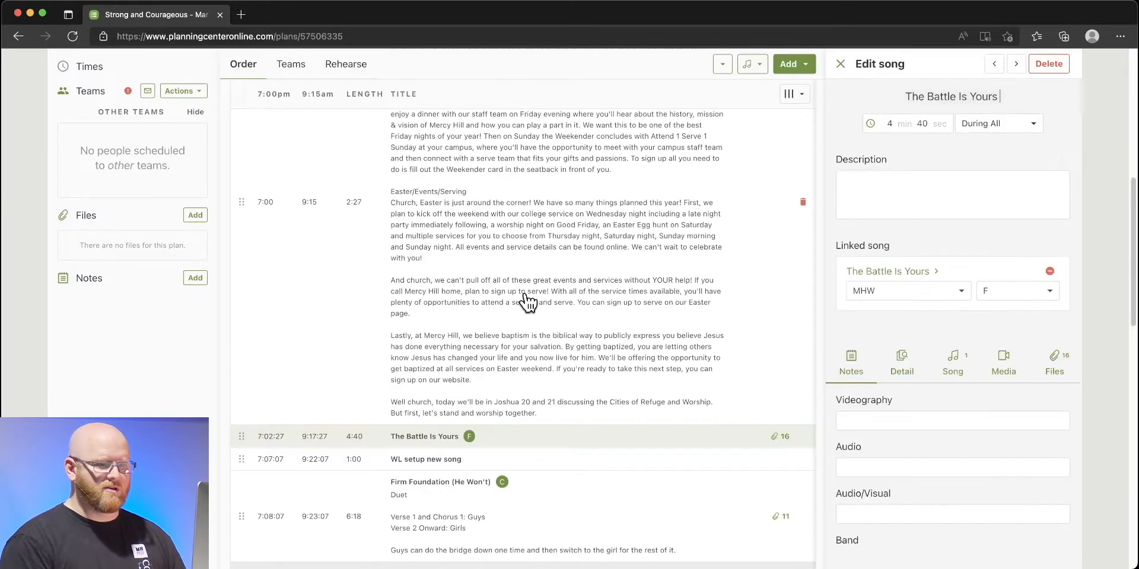
click(1055, 364)
scroll(982, 461, down, 1)
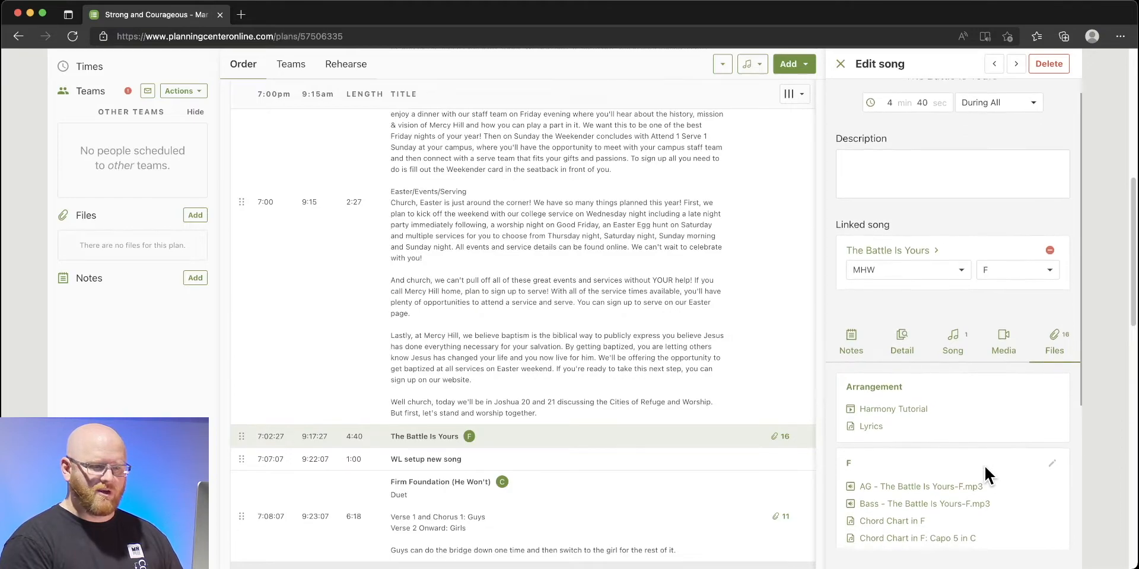
click(864, 389)
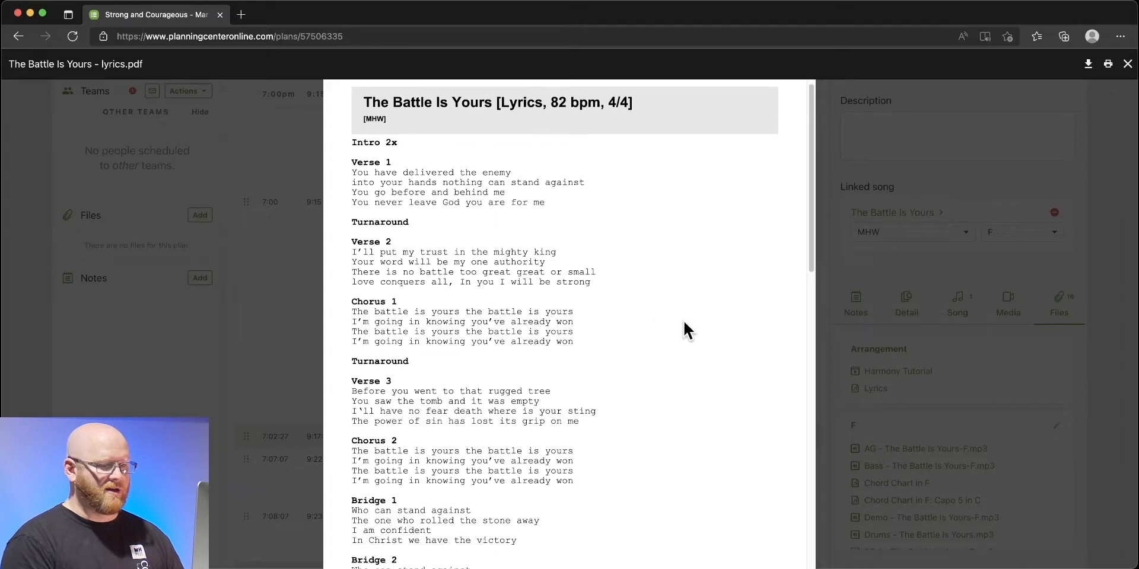
scroll(682, 319, down, 15)
scroll(685, 331, up, 15)
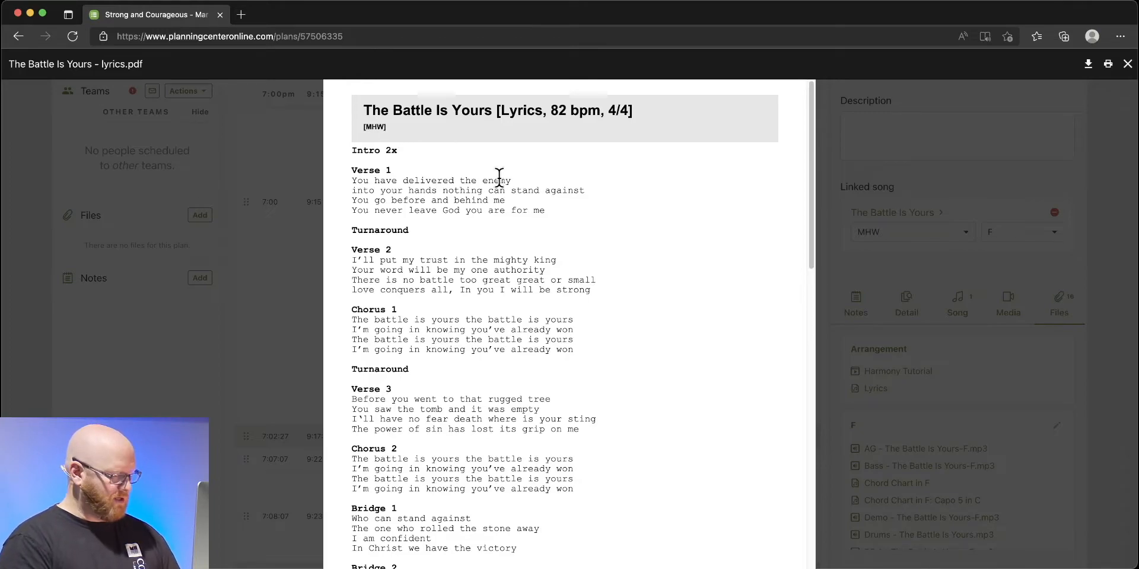
In ProPresenter, add the year 2021 to the Mercy Hill Worship copyright line under THE BATTLE IS YOURS
key(super+Tab)
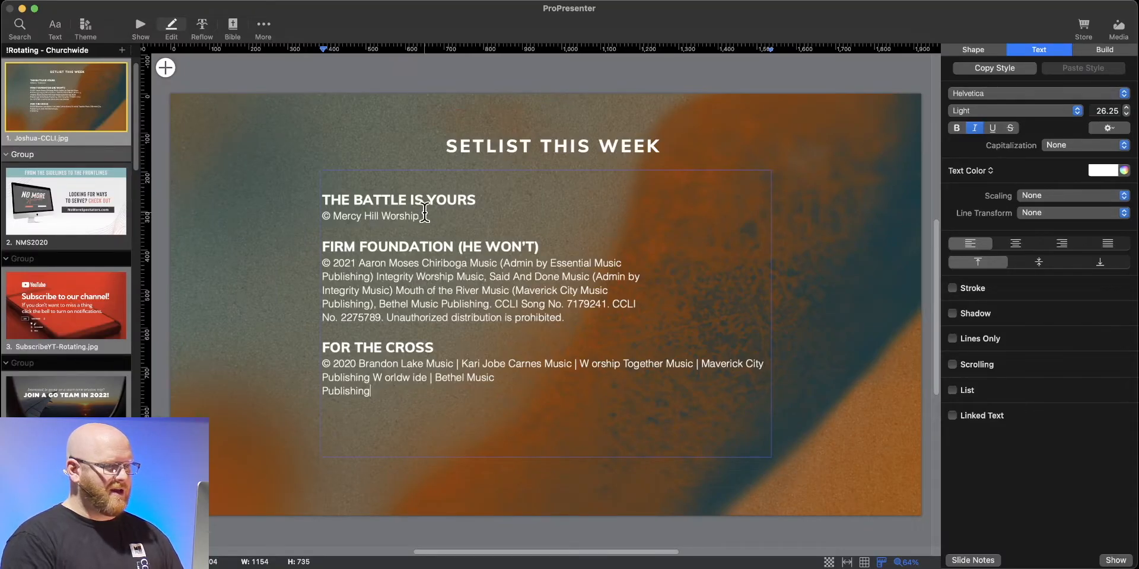
click(333, 217)
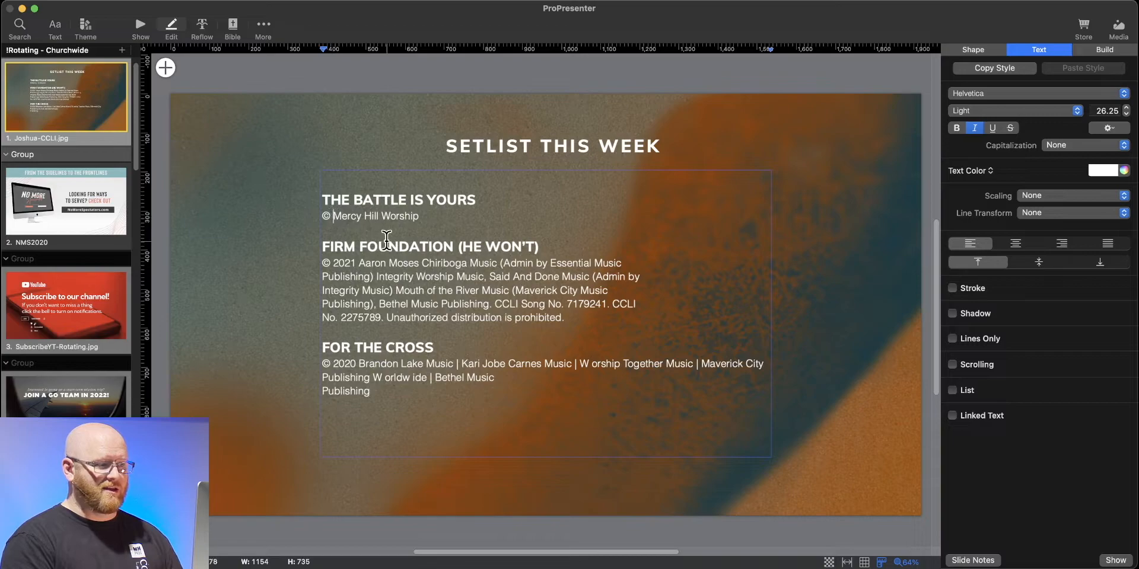
text(201)
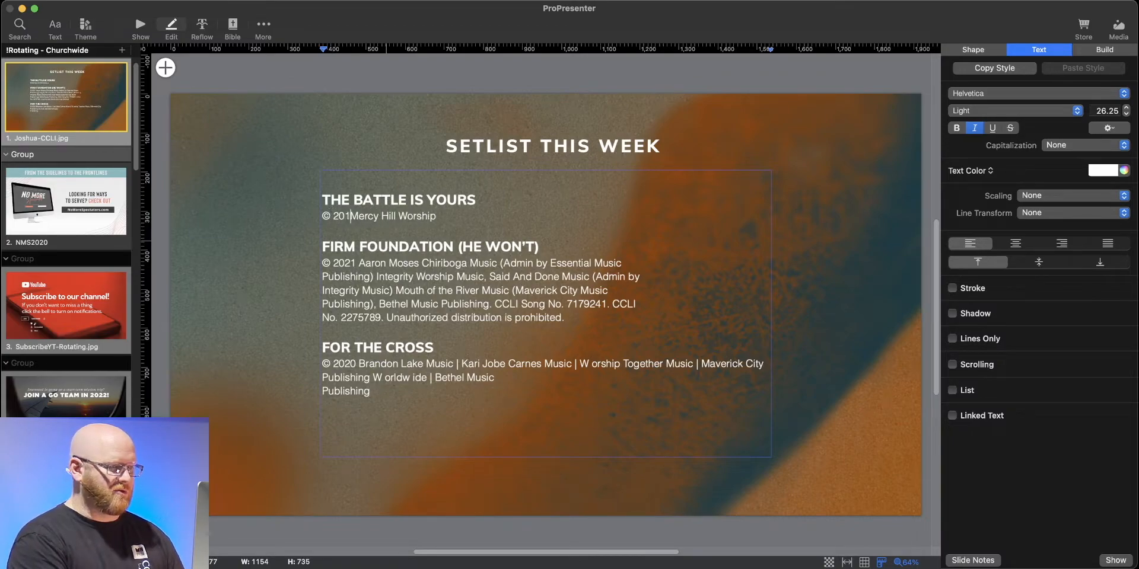
text(1)
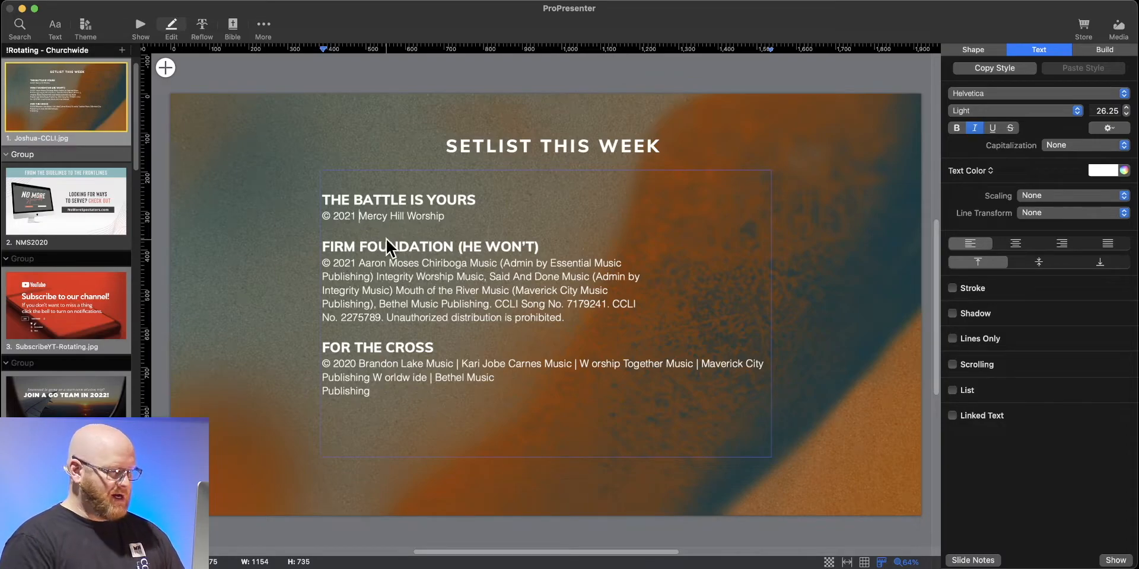
Back in Planning Center, close the lyrics PDF and show the files attached to Firm Foundation (He Won't)
key(super+Tab)
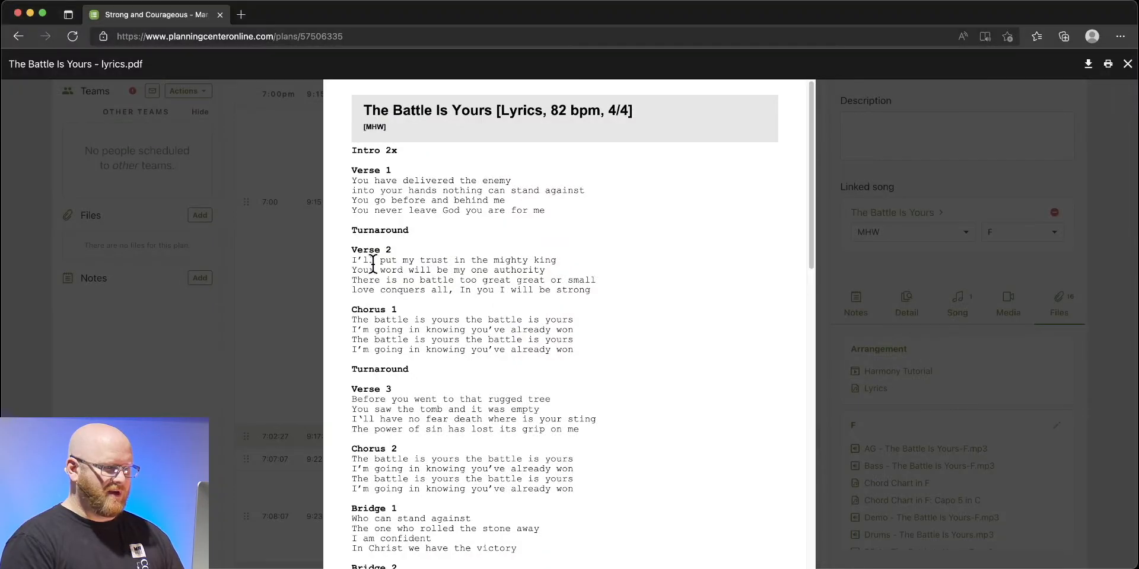
click(212, 201)
scroll(420, 363, down, 3)
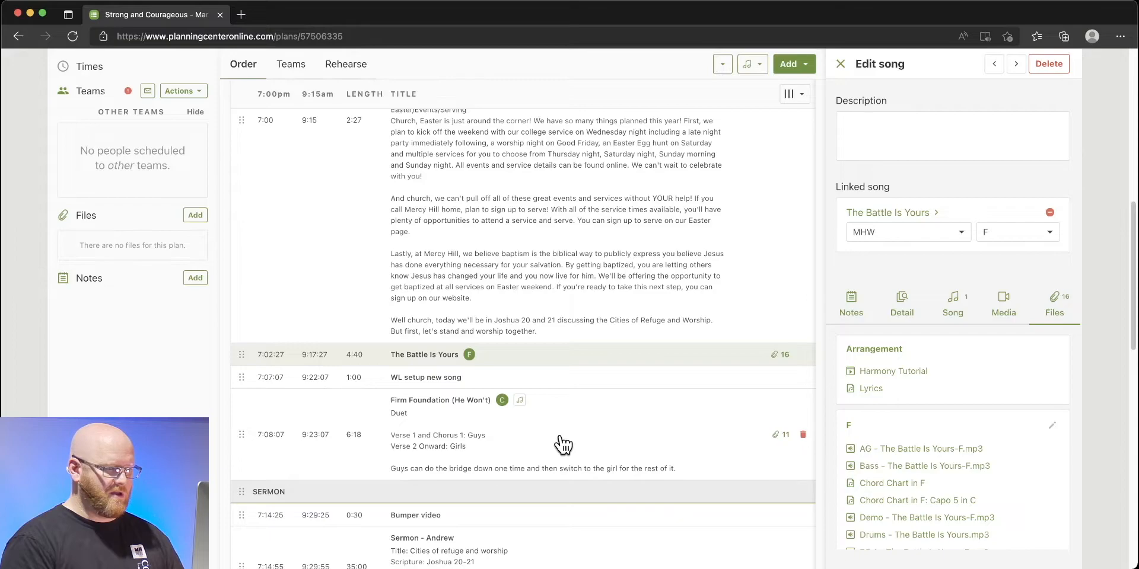
click(555, 441)
scroll(931, 443, down, 2)
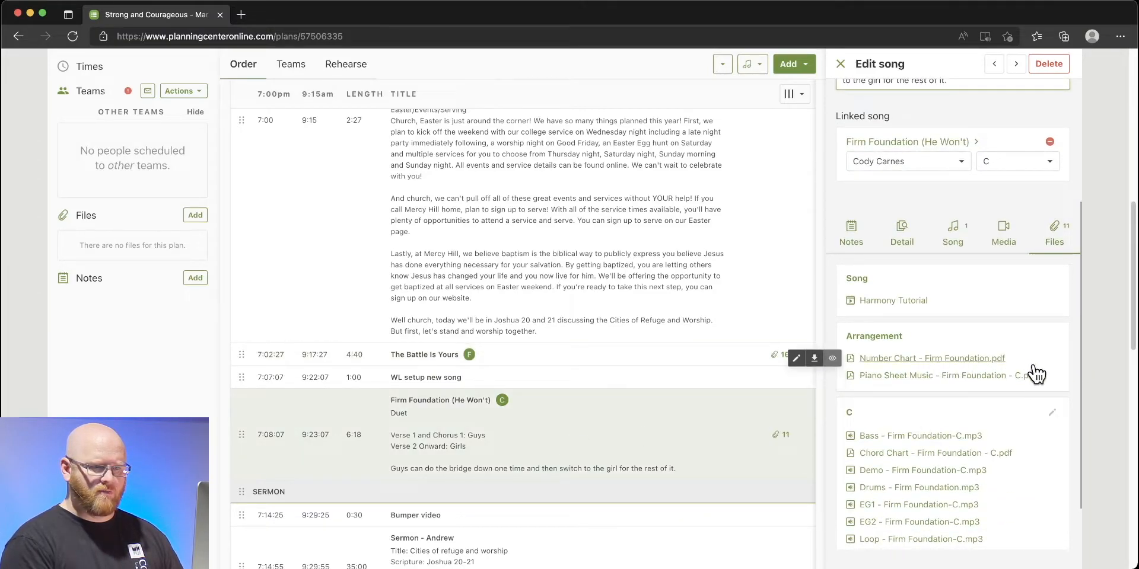
Open Number Chart - Firm Foundation.pdf and copy its 2021 copyright notice up to and including the CCLI number
click(888, 360)
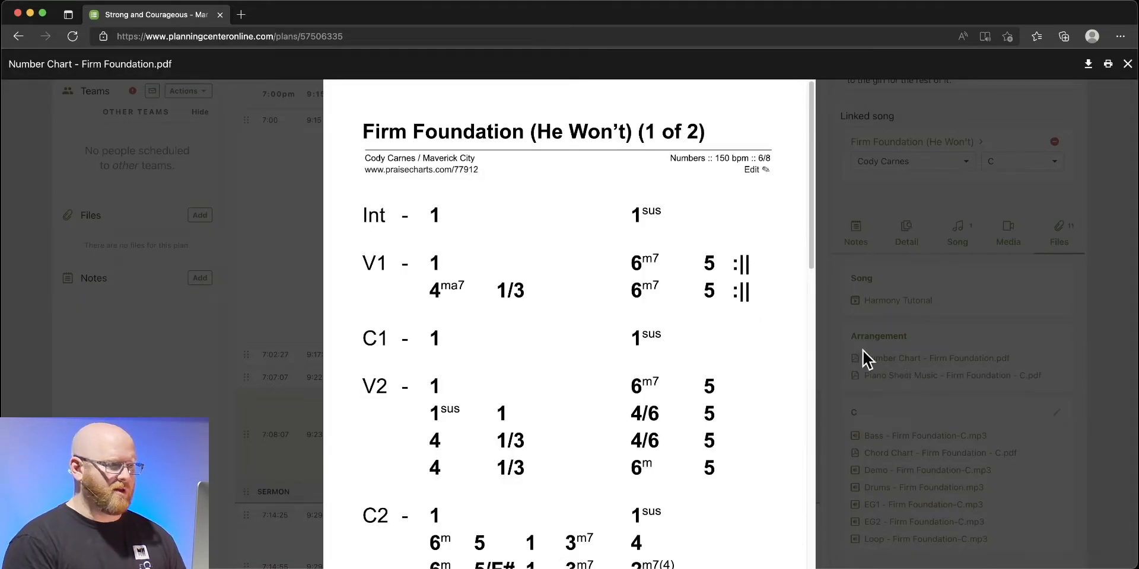
scroll(482, 225, down, 7)
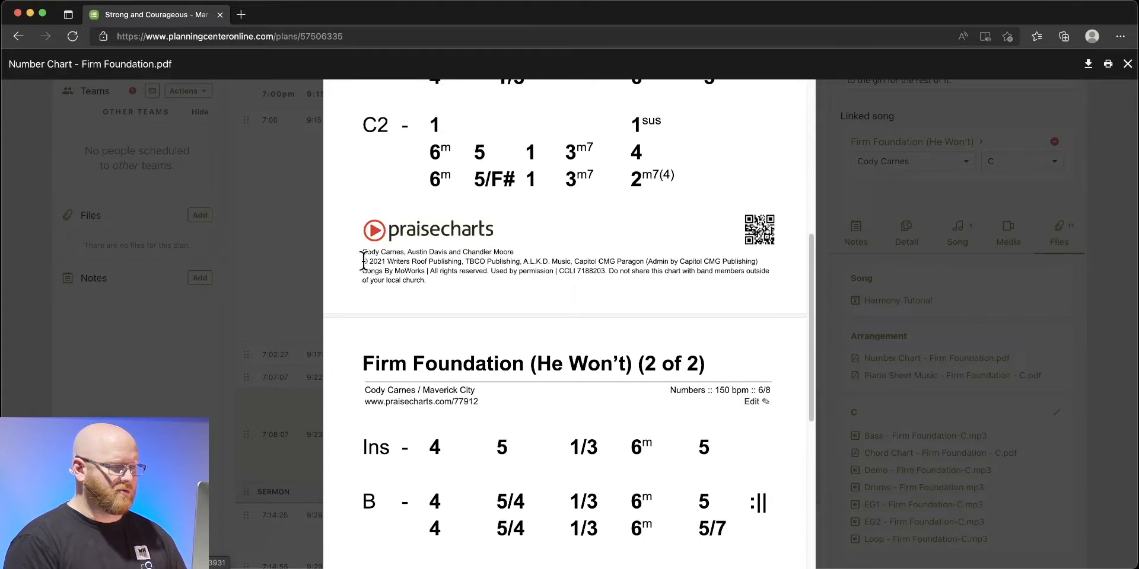
drag(362, 262, 607, 270)
key(cmd+c)
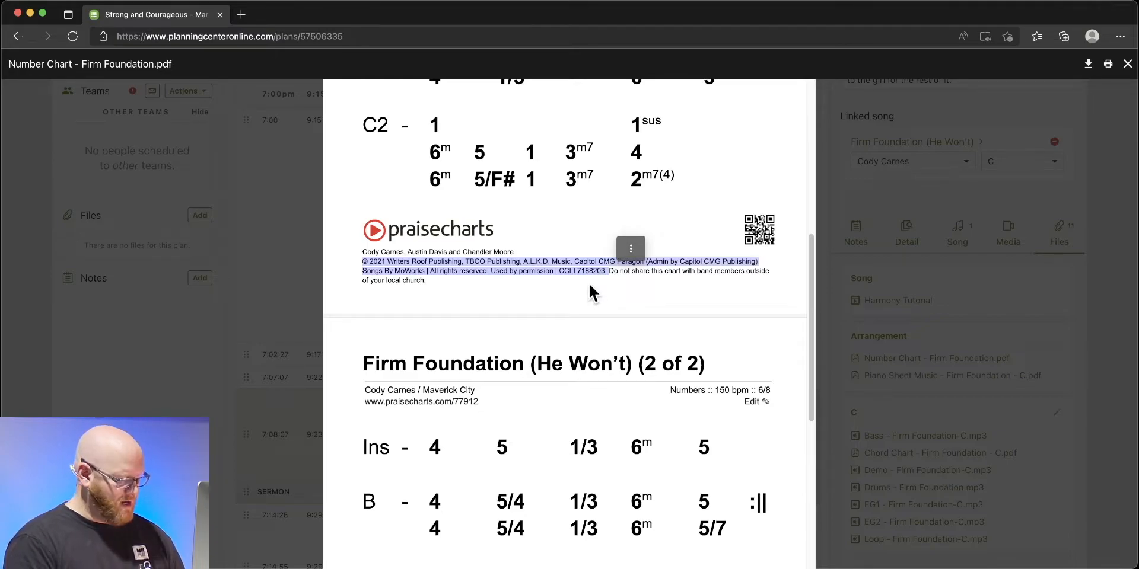
In ProPresenter, replace the copyright text under FIRM FOUNDATION (HE WON'T) with the copied 2021 notice
key(super+Tab)
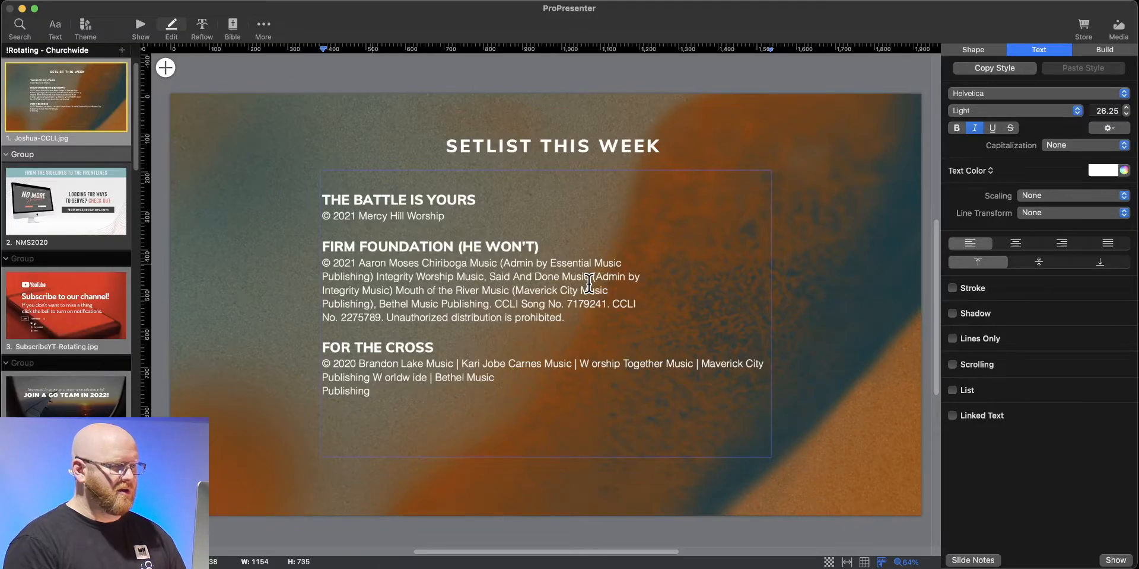
drag(322, 260, 570, 318)
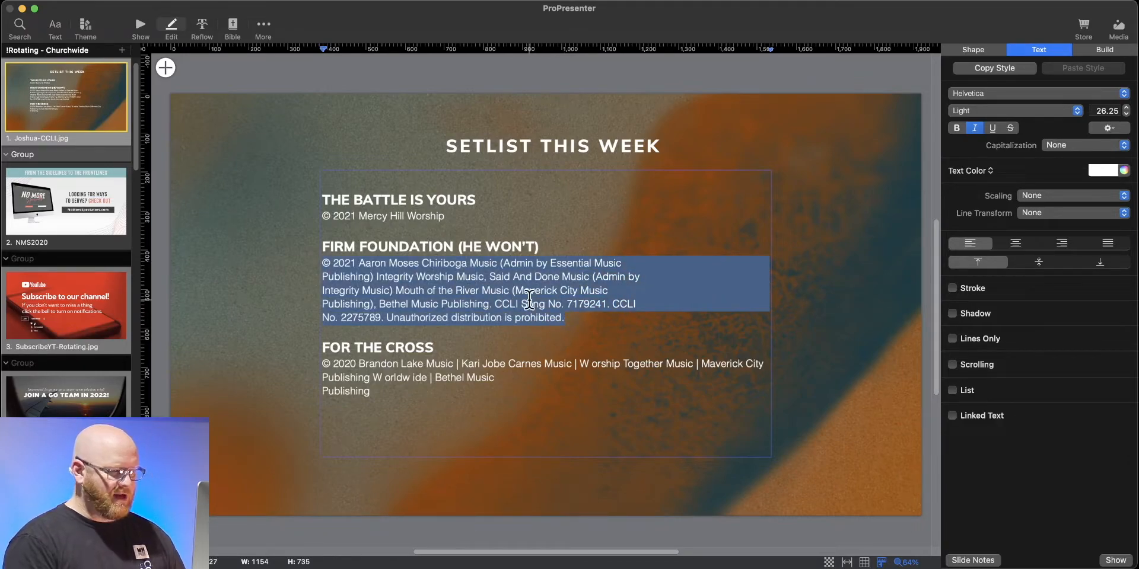
right_click(530, 302)
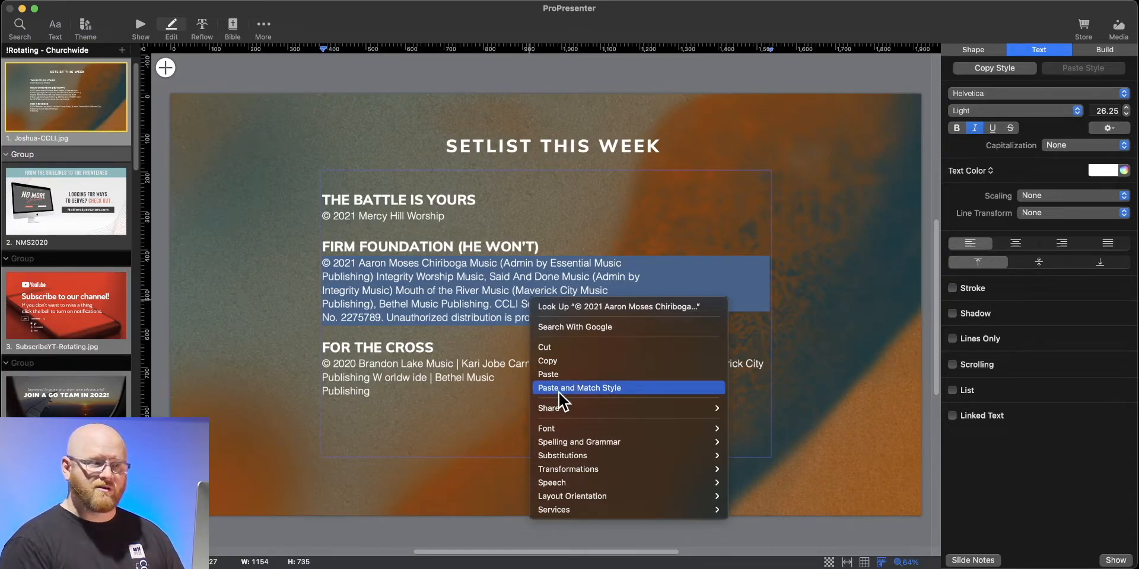
click(796, 353)
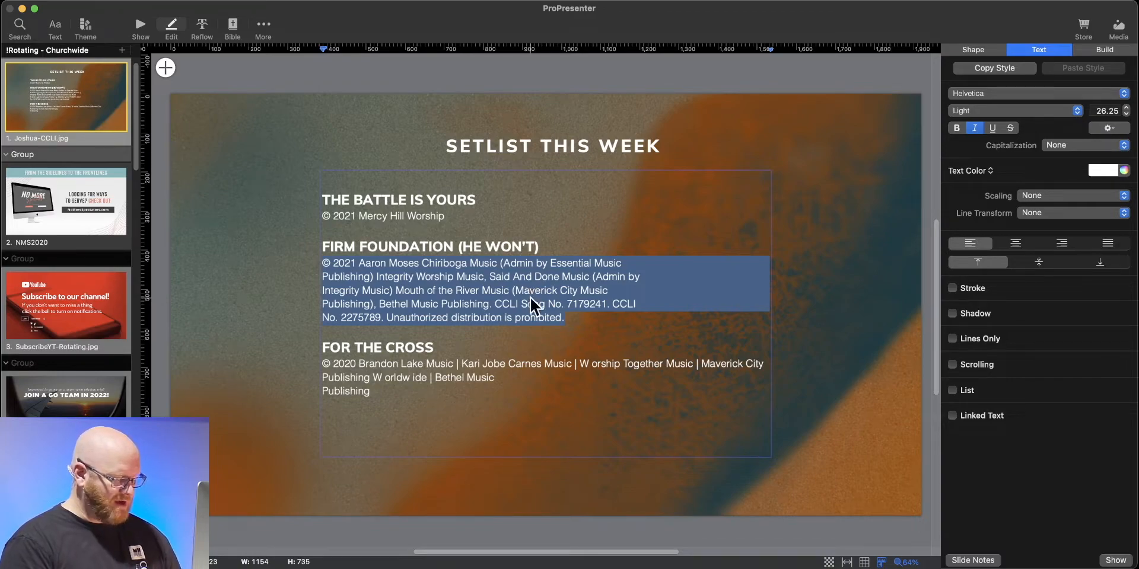
key(cmd+v)
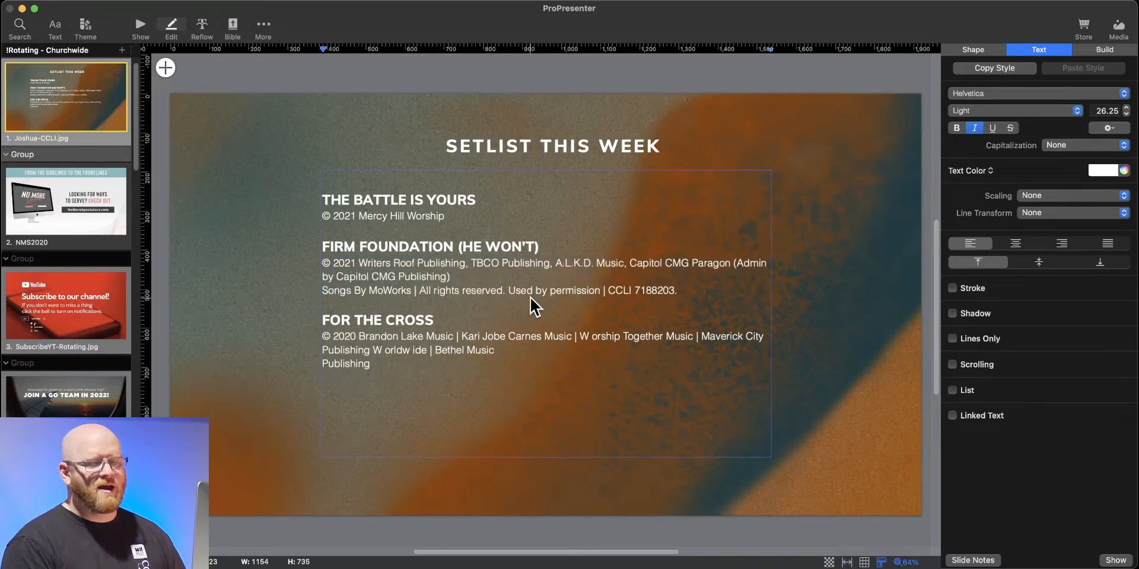
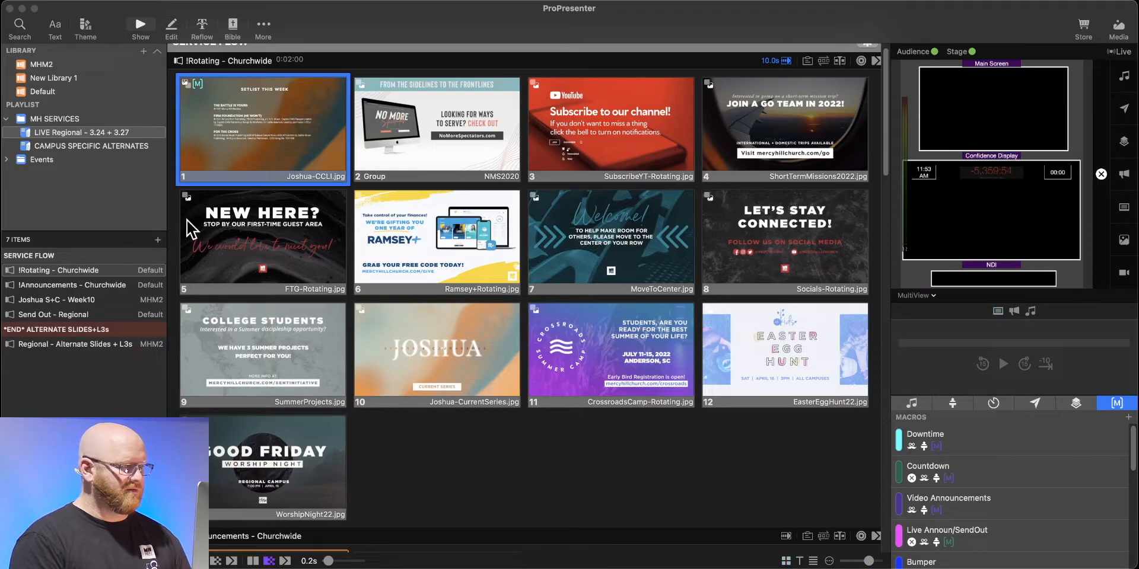
Search the library for "the battle is" and add The Battle is Yours to the playlist between !Announcements - Churchwide and Joshua S+C - Week10
drag(1, 285, 395, 148)
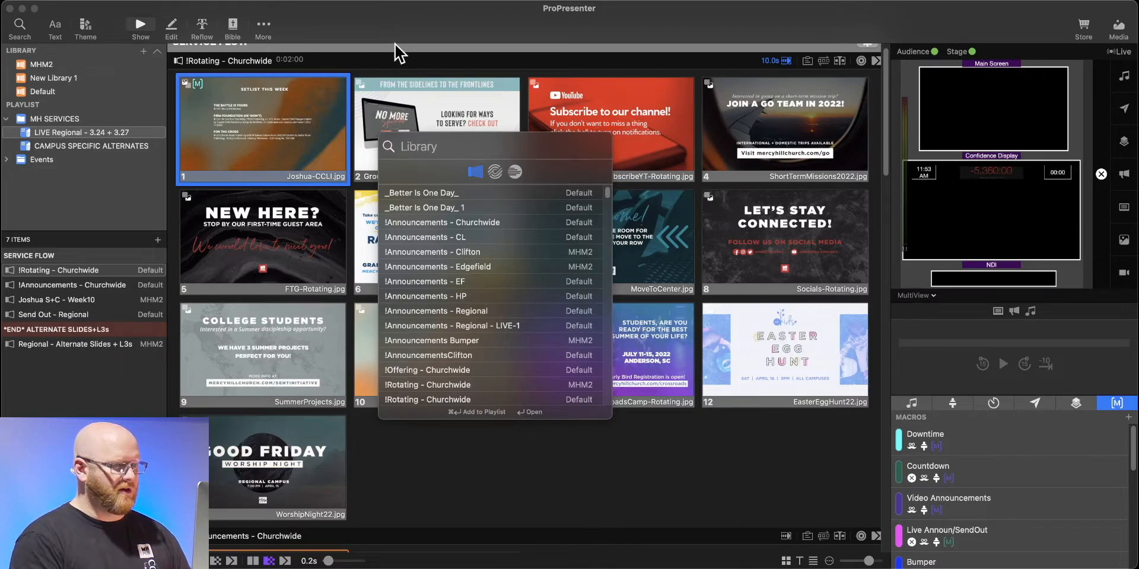
click(419, 25)
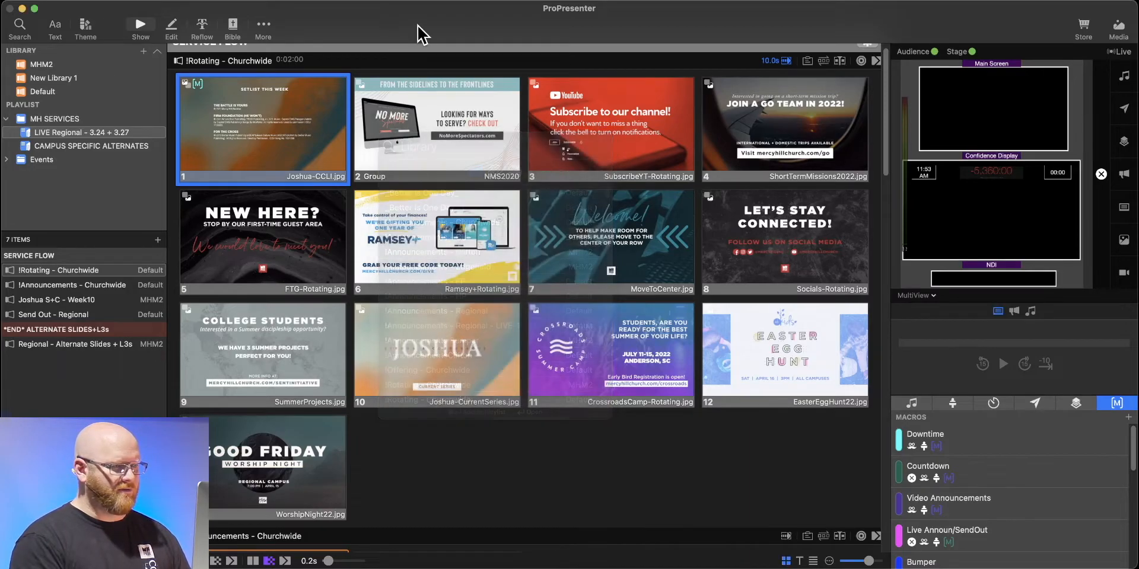
click(23, 24)
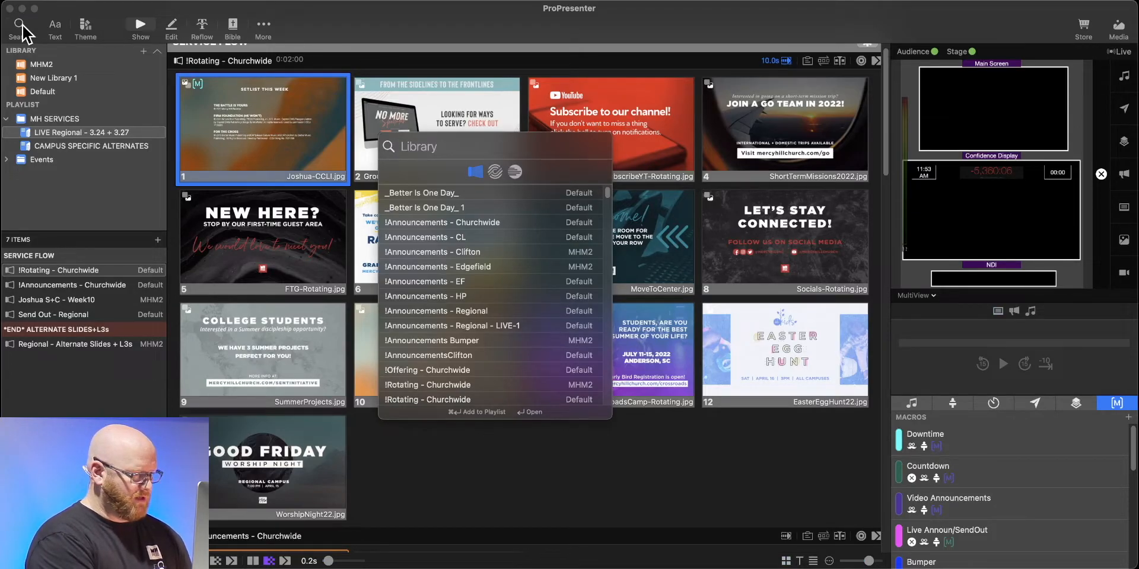
text(the ba)
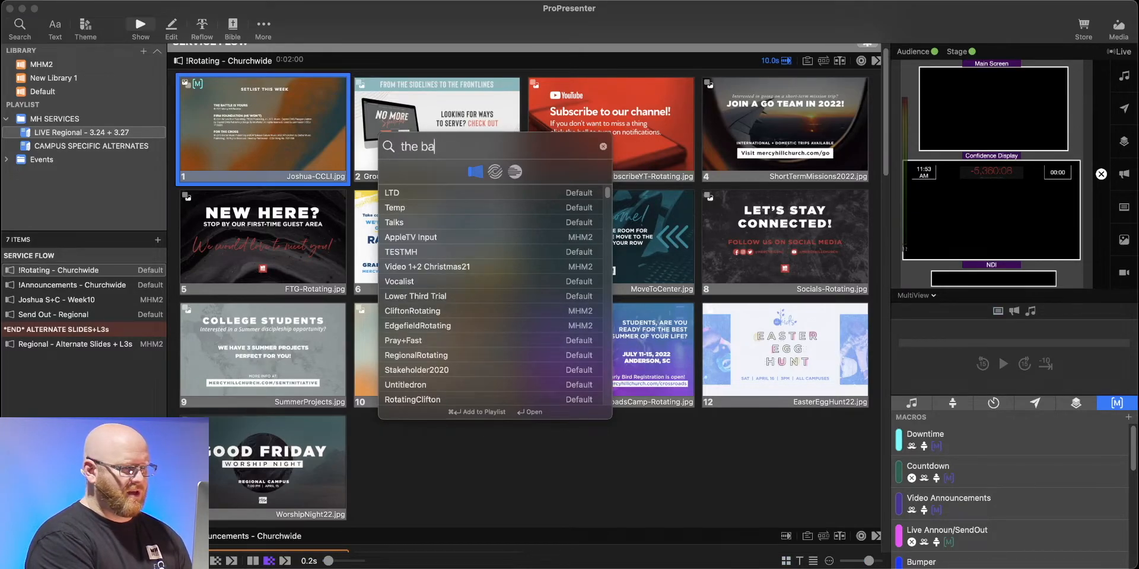
text(ttle is)
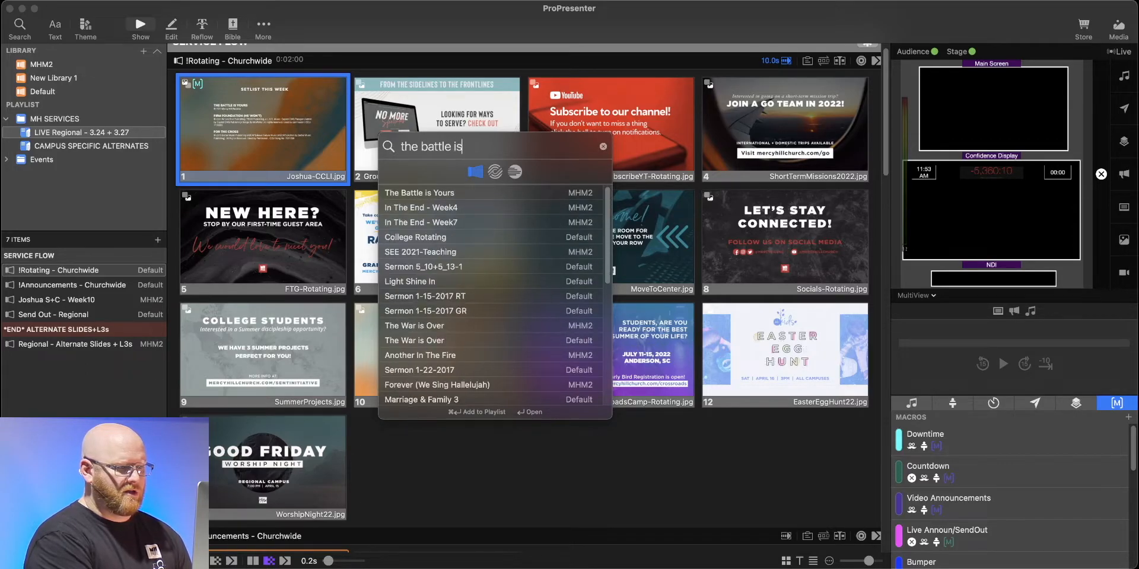
drag(426, 193, 76, 290)
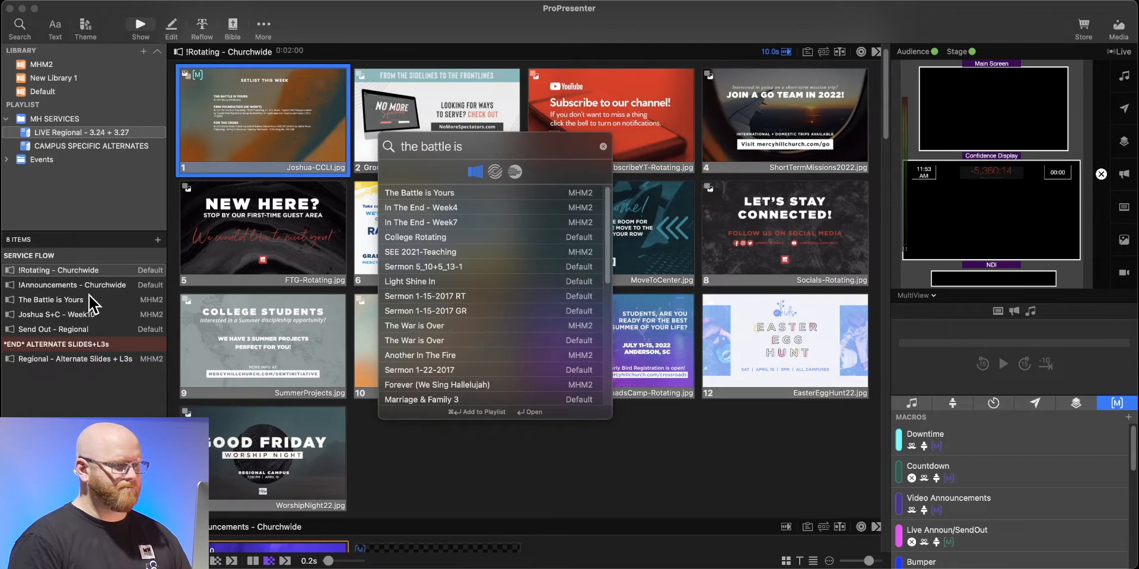
Find "firm foundation" in the online SongSelect catalogue and open Firm Foundation (He Won't) for lyric editing before import
click(397, 149)
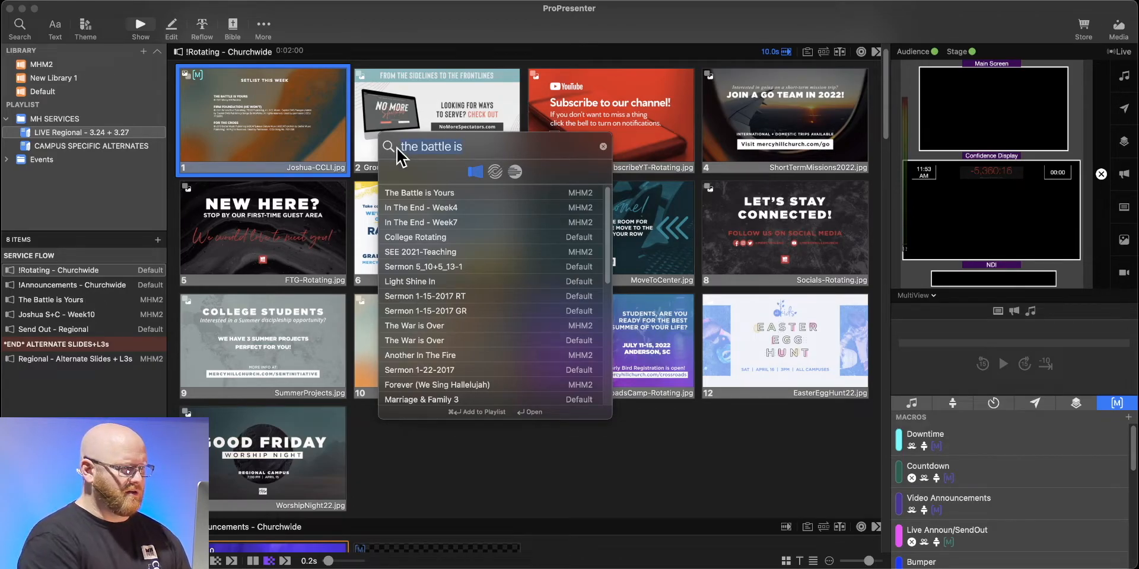
text(firm found)
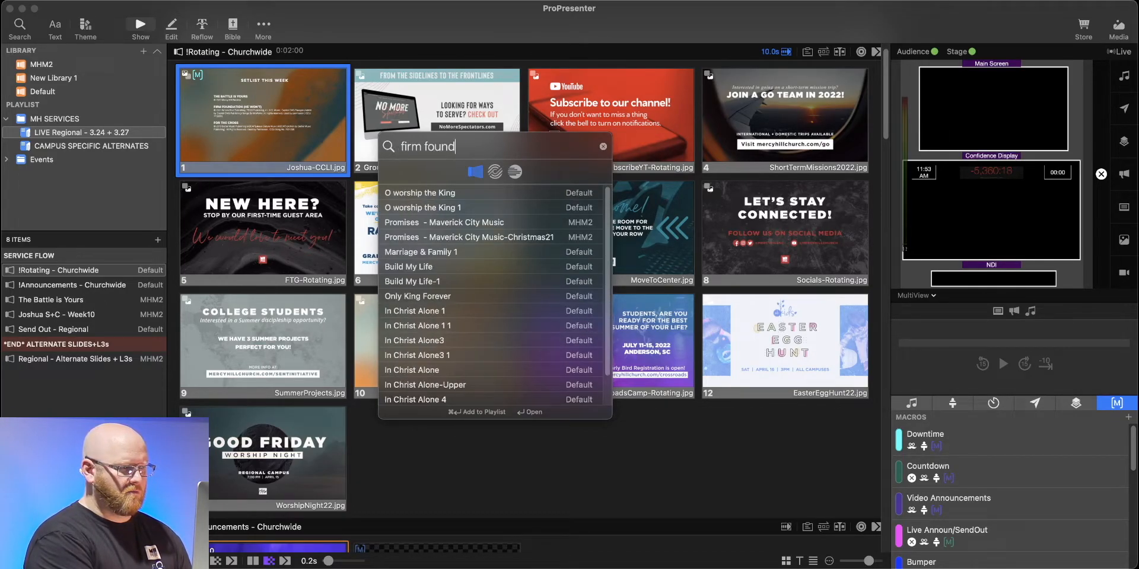
text(ation)
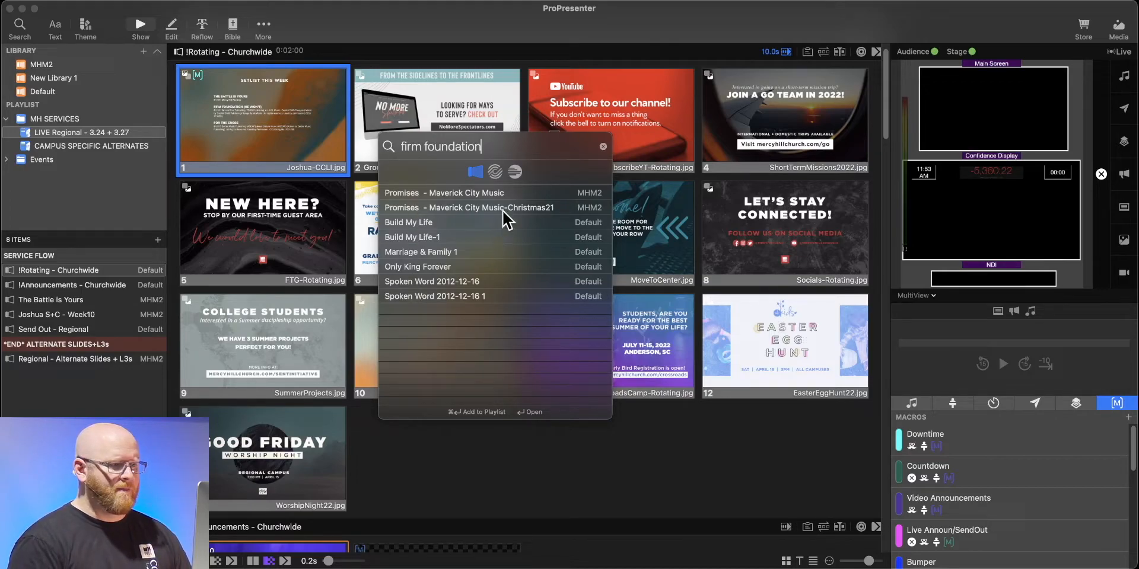
click(497, 170)
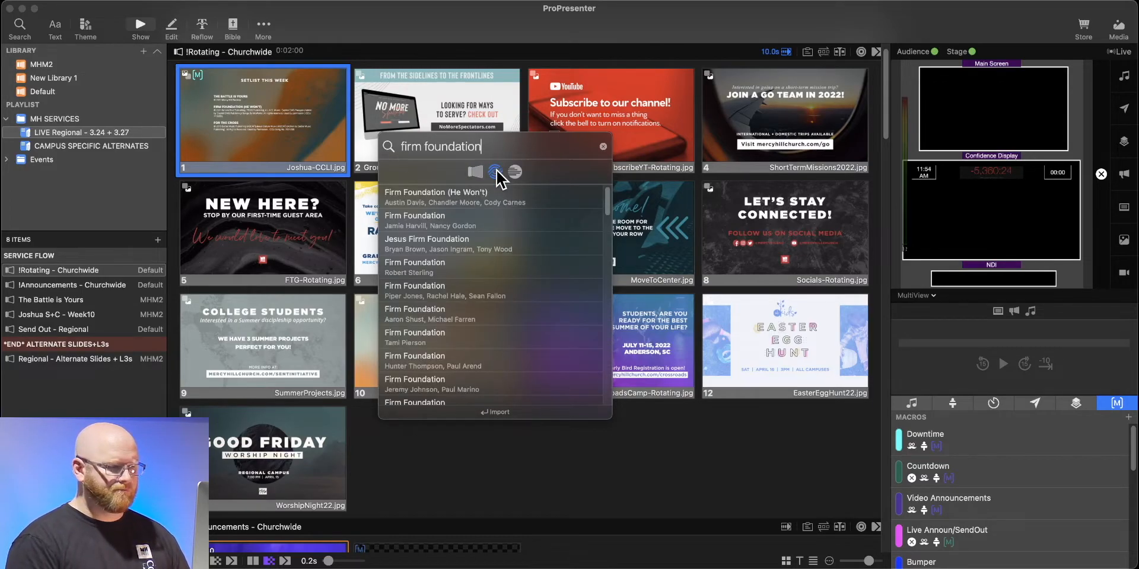
click(406, 191)
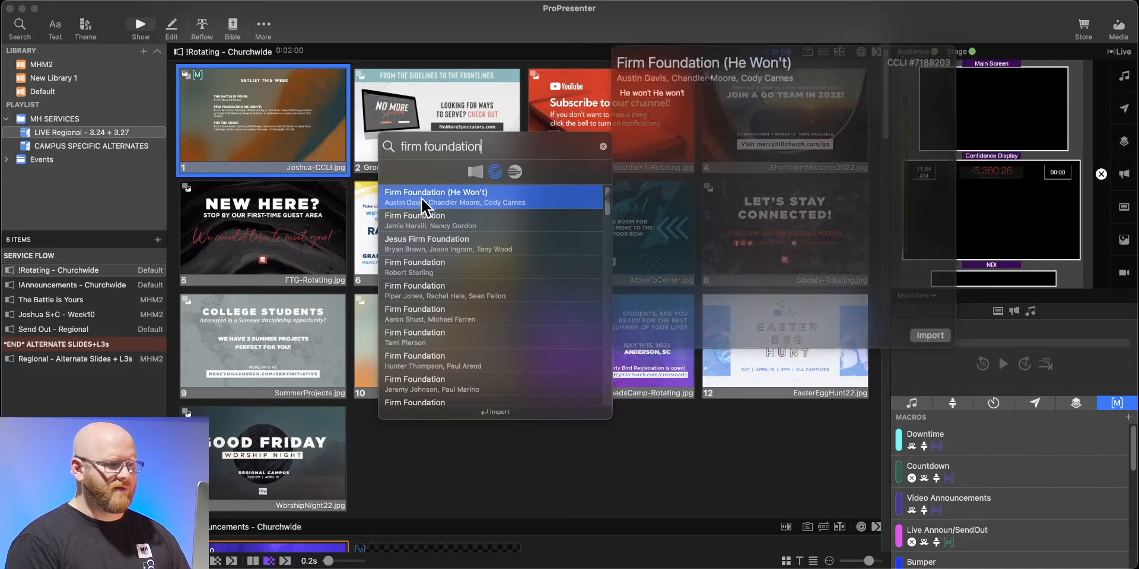
click(904, 324)
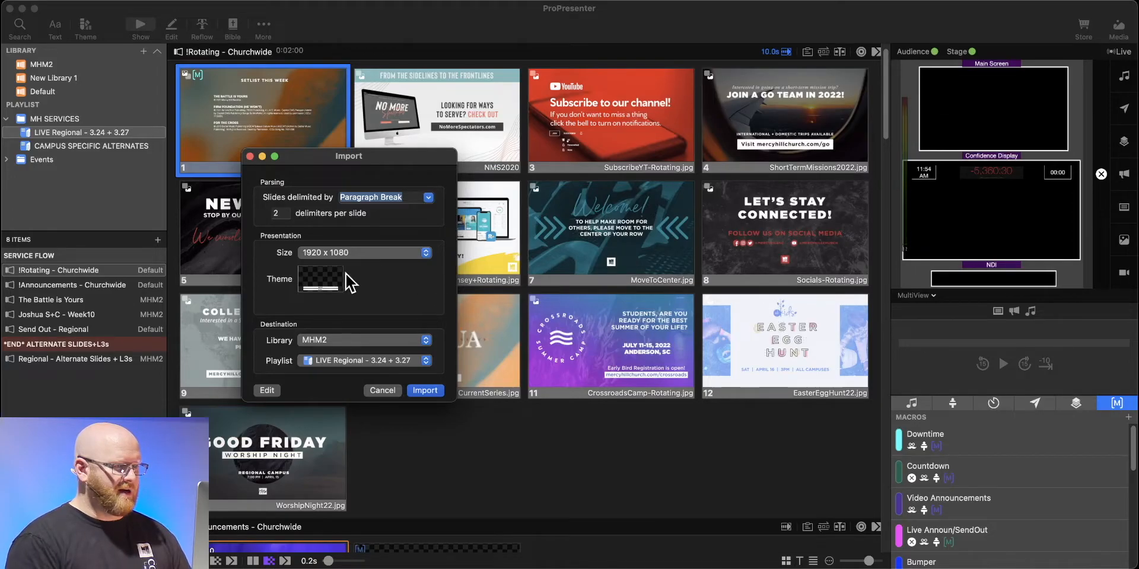
click(265, 390)
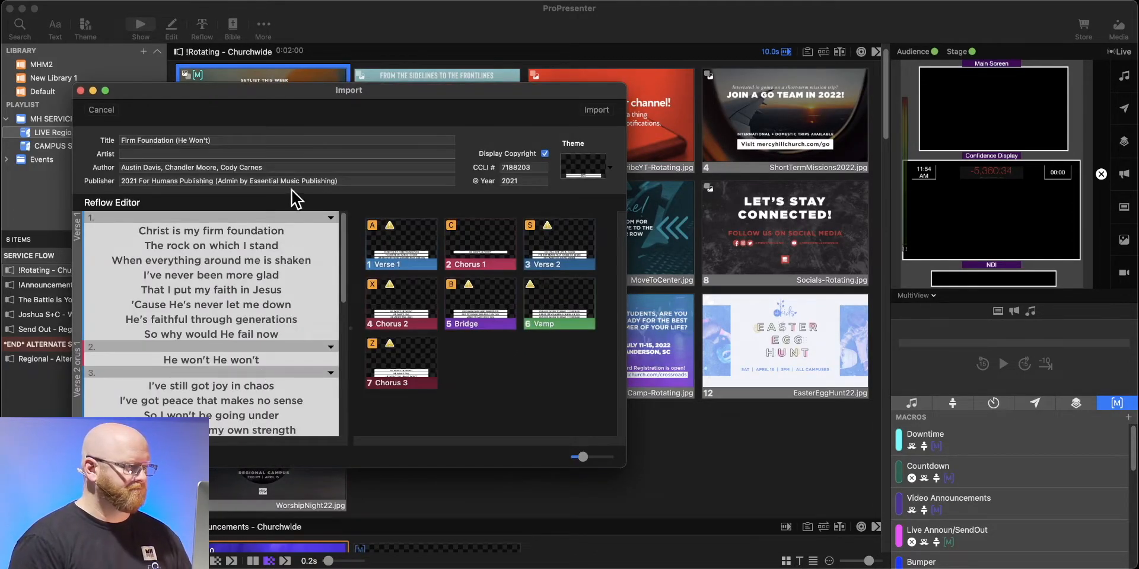
Split Verse 1 of Firm Foundation (He Won't) into four slides of two lines each
click(282, 246)
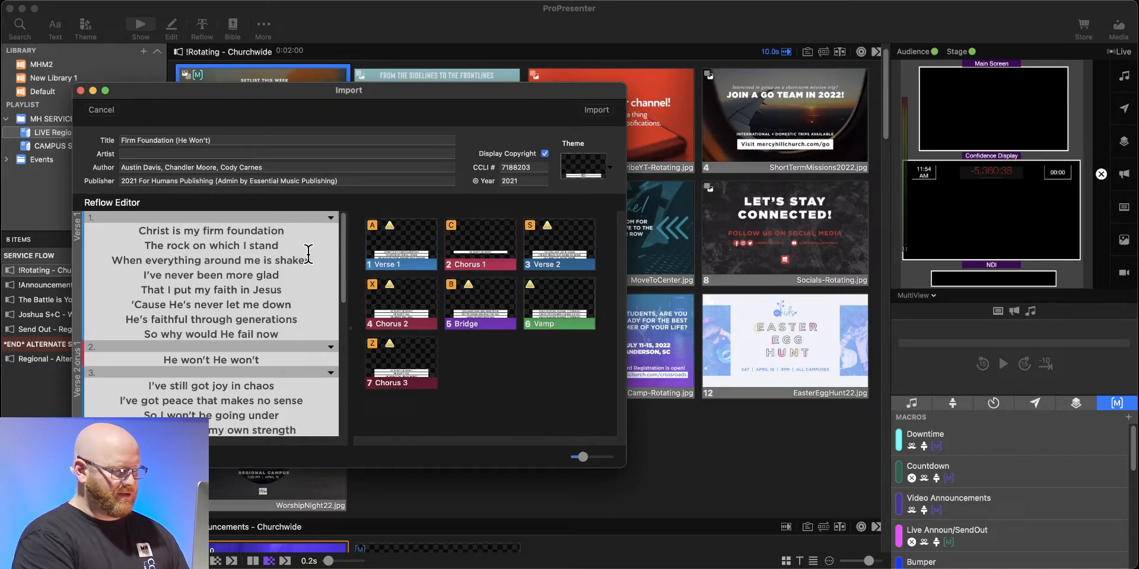
key(Return)
click(292, 285)
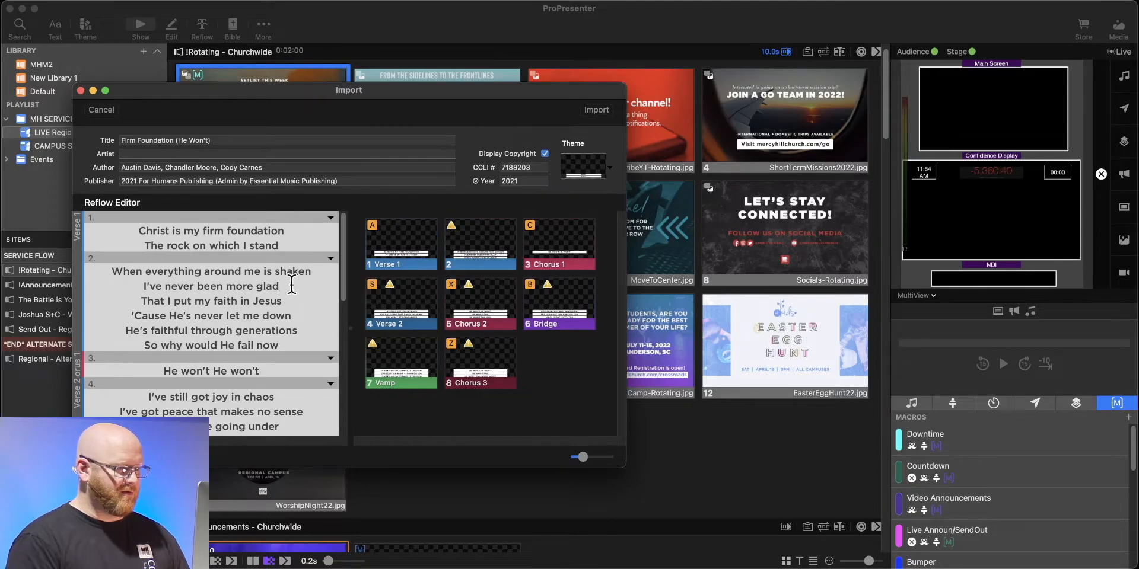
key(Return)
click(298, 323)
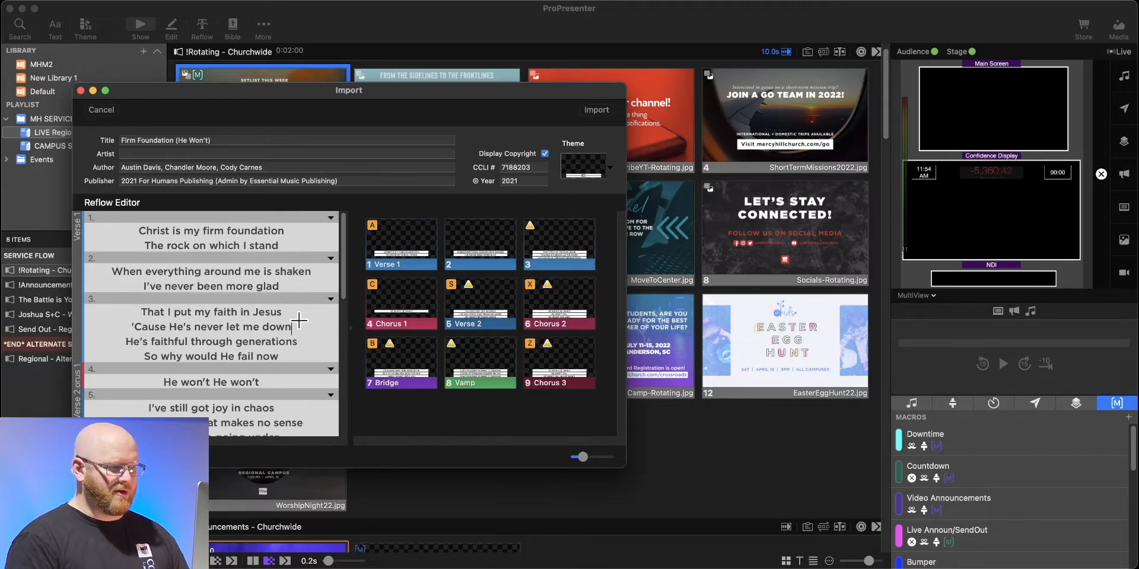
key(Return)
Split Verse 2 into four two-line slides and put Chorus 2's last line, "He won't fail (no)", on its own slide
scroll(313, 317, down, 3)
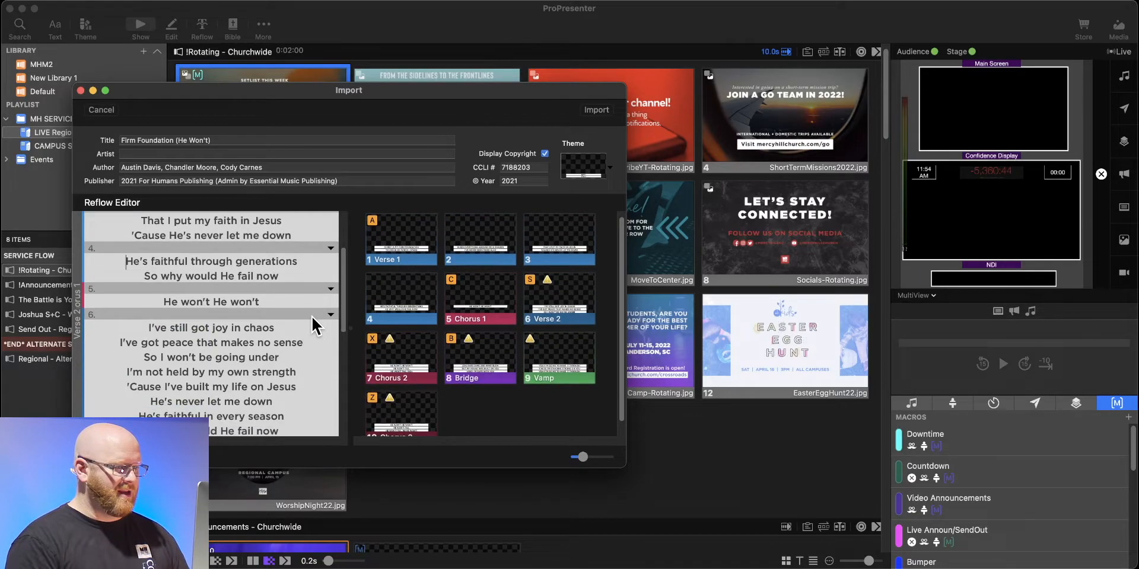
scroll(313, 325, down, 1)
click(314, 318)
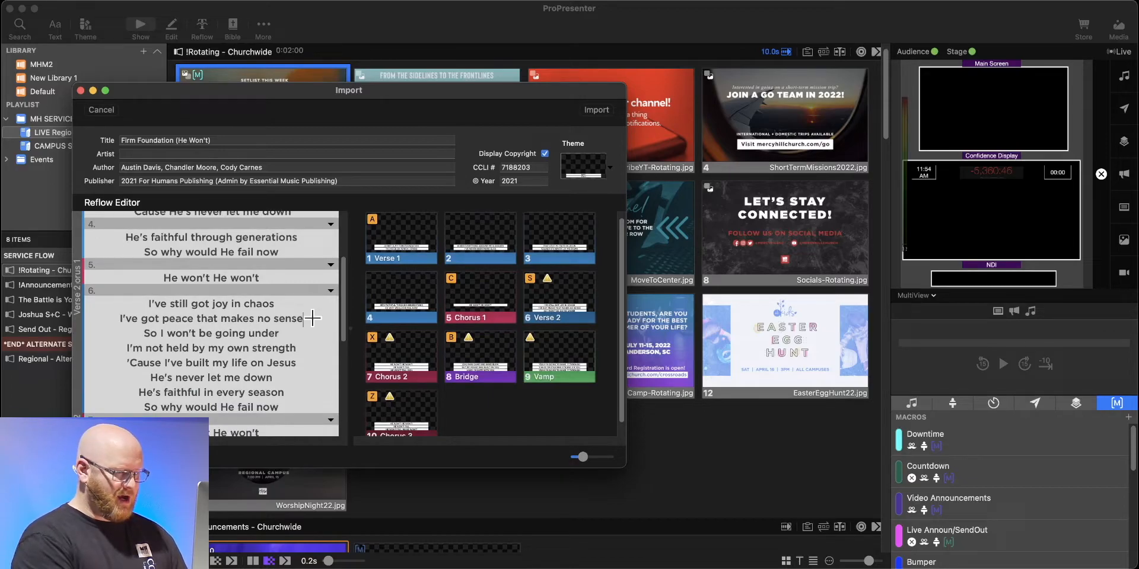
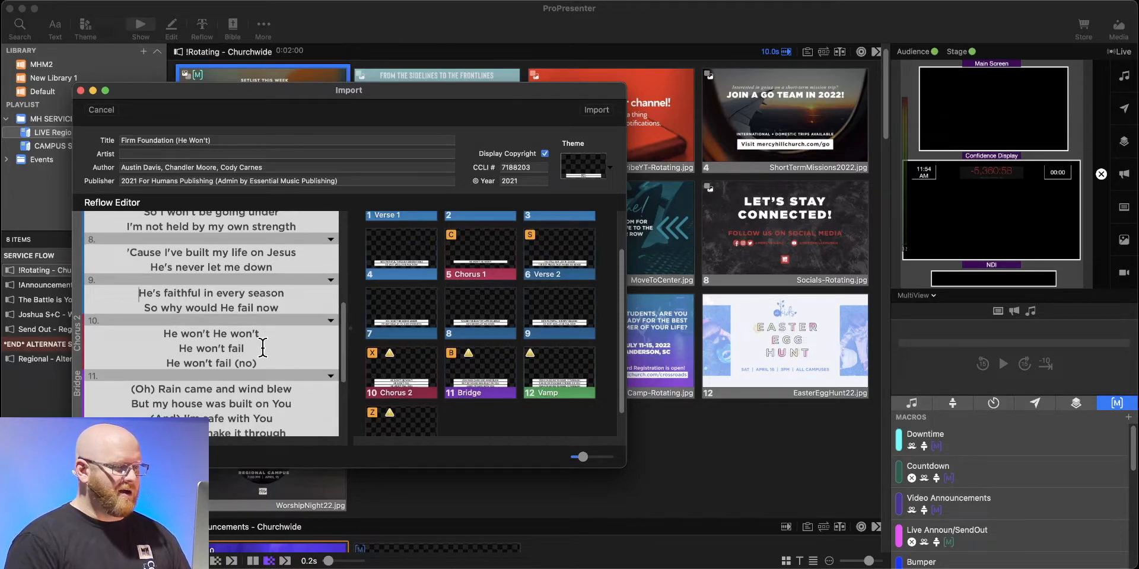
key(Return)
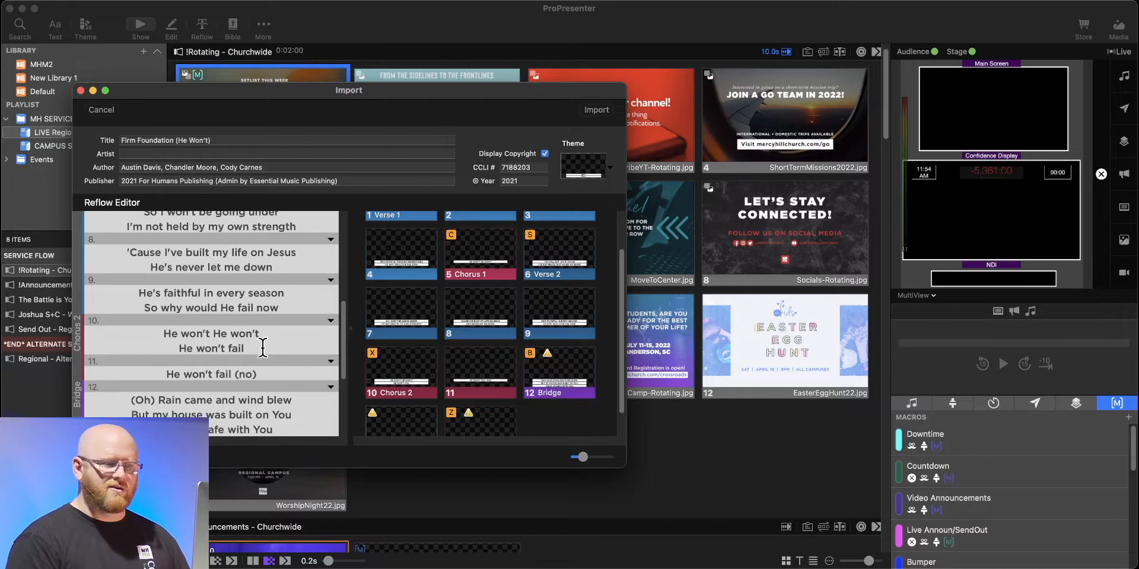
Split the Bridge after "But my house was built on You", and remove "(Oh)" from its first line and "(no)" from Chorus 2
scroll(263, 347, down, 3)
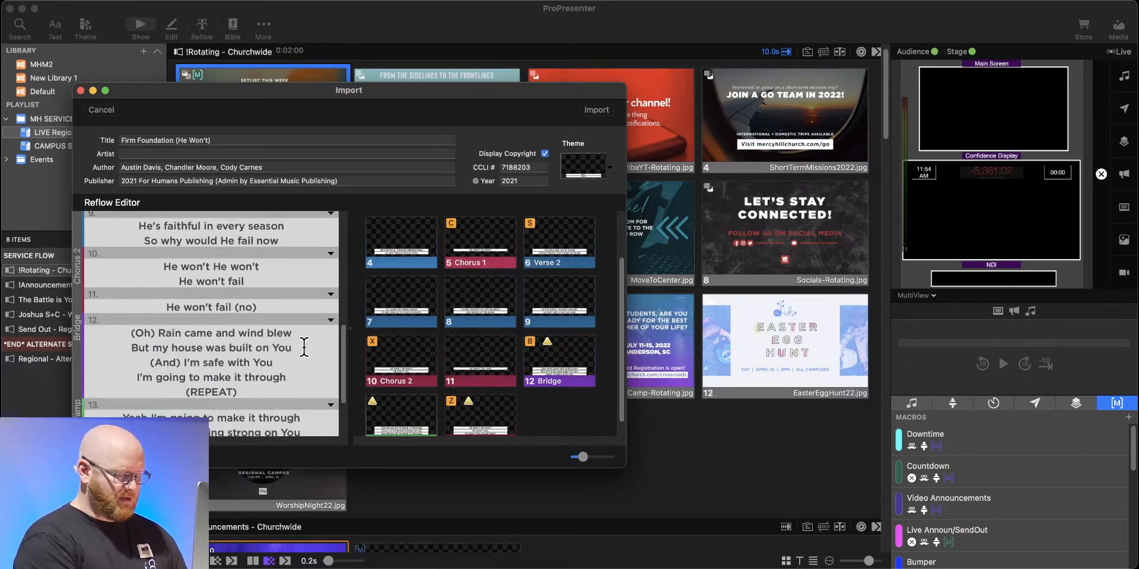
click(304, 347)
key(Return)
drag(161, 333, 131, 334)
key(BackSpace)
drag(265, 301, 231, 305)
key(BackSpace)
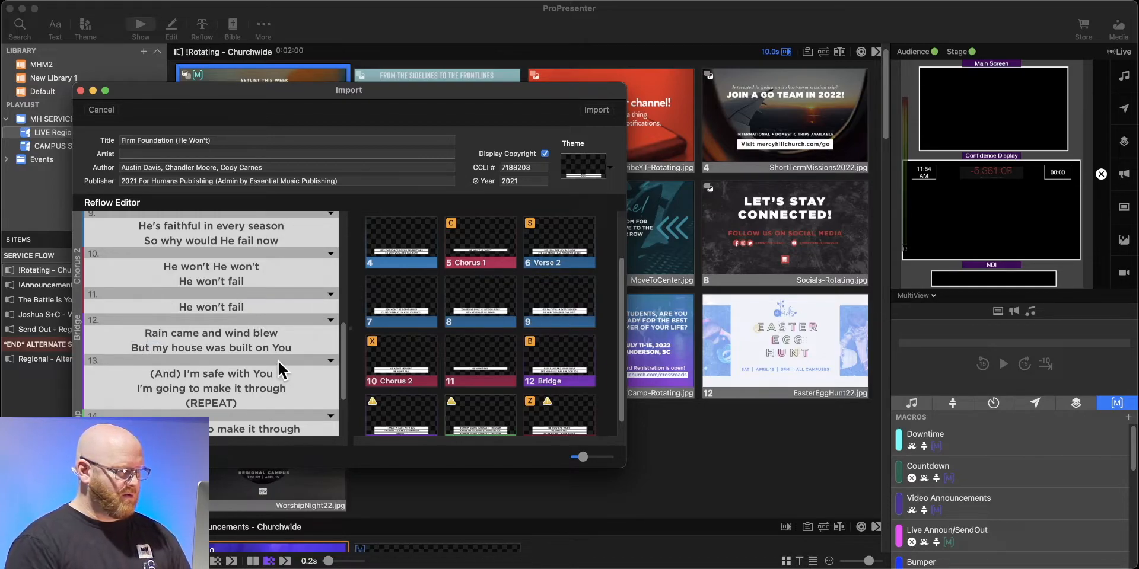
Remove "(And)" and the "(REPEAT)" line from the second Bridge slide
drag(184, 374, 145, 375)
key(BackSpace)
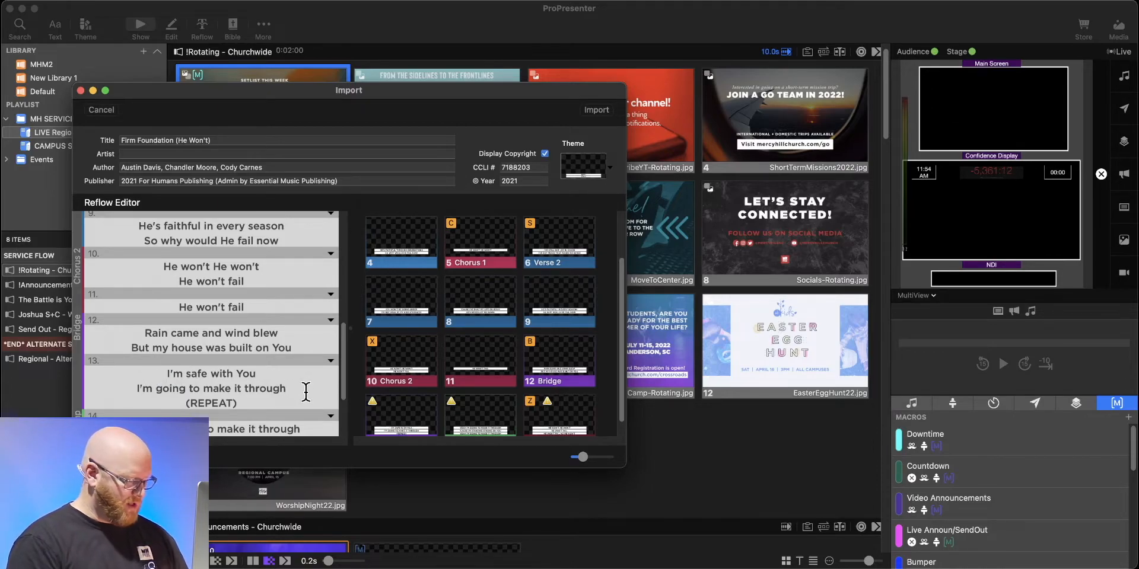
key(Delete)
key(Delete)
key(Delete)
key(Delete)
key(Delete)
key(Delete)
key(Delete)
key(Delete)
key(Delete)
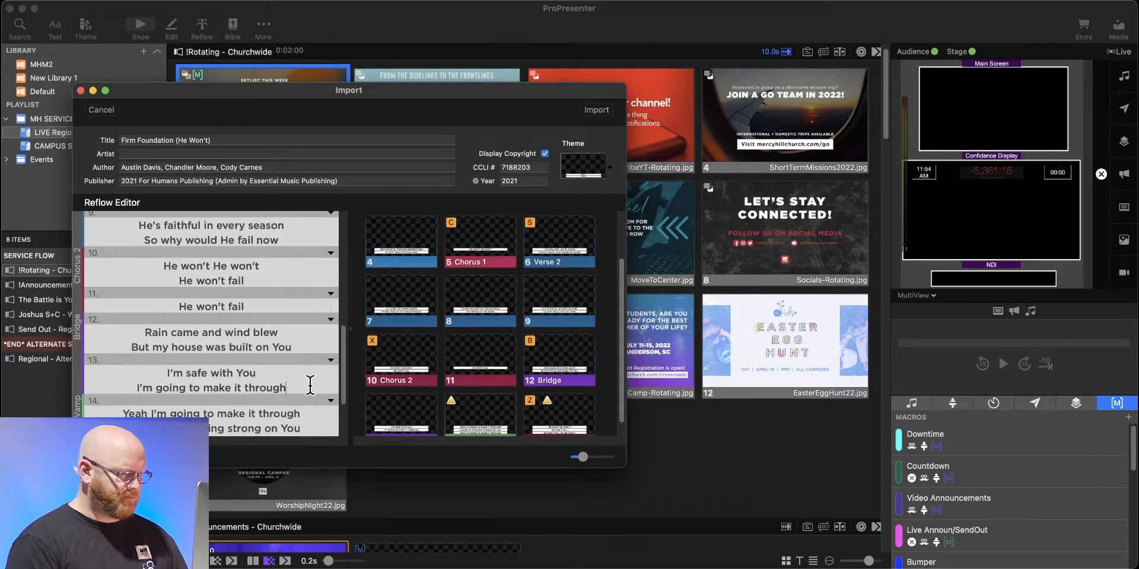
Split the Vamp into two two-line slides and start a new Chorus 3 slide after "He won't fail"
scroll(313, 372, down, 3)
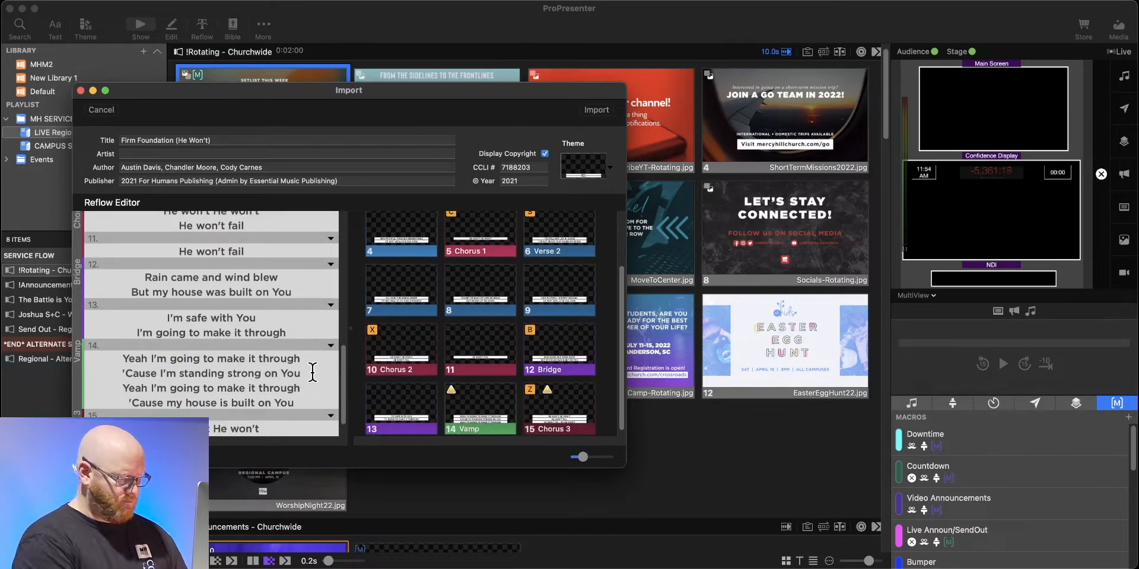
click(313, 372)
key(Return)
key(Return)
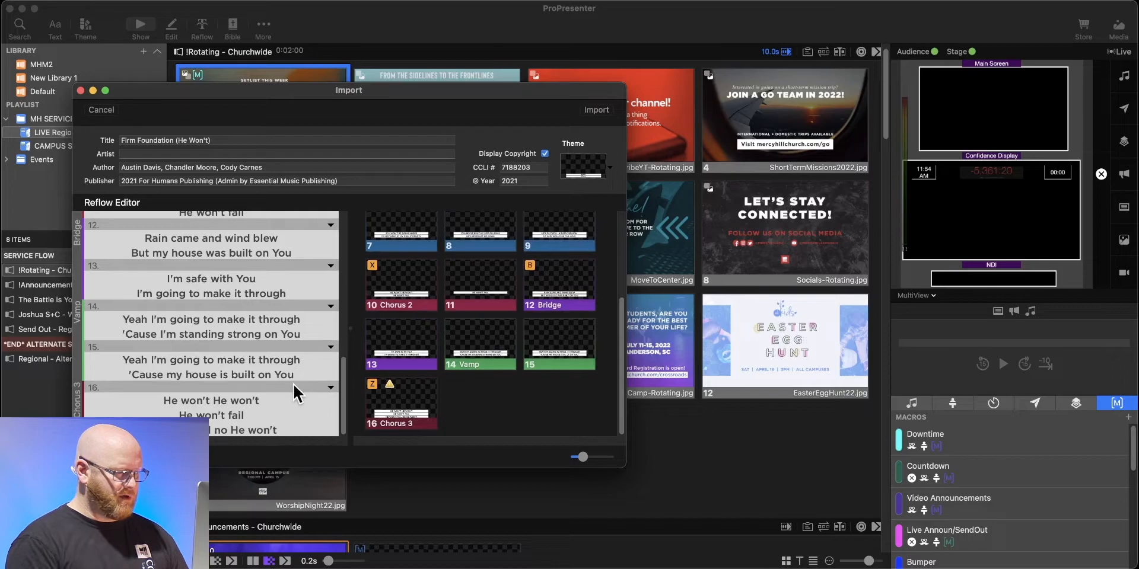
click(268, 416)
key(Return)
key(Return)
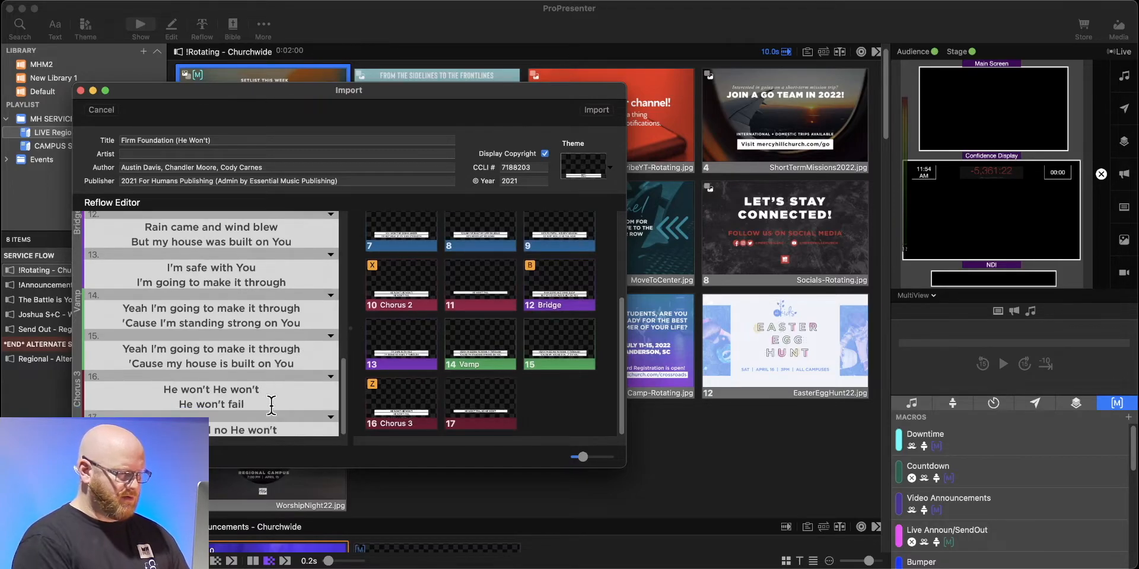
Add two blank slides at the end of Chorus 3, after "He won't fail no He won't"
click(296, 424)
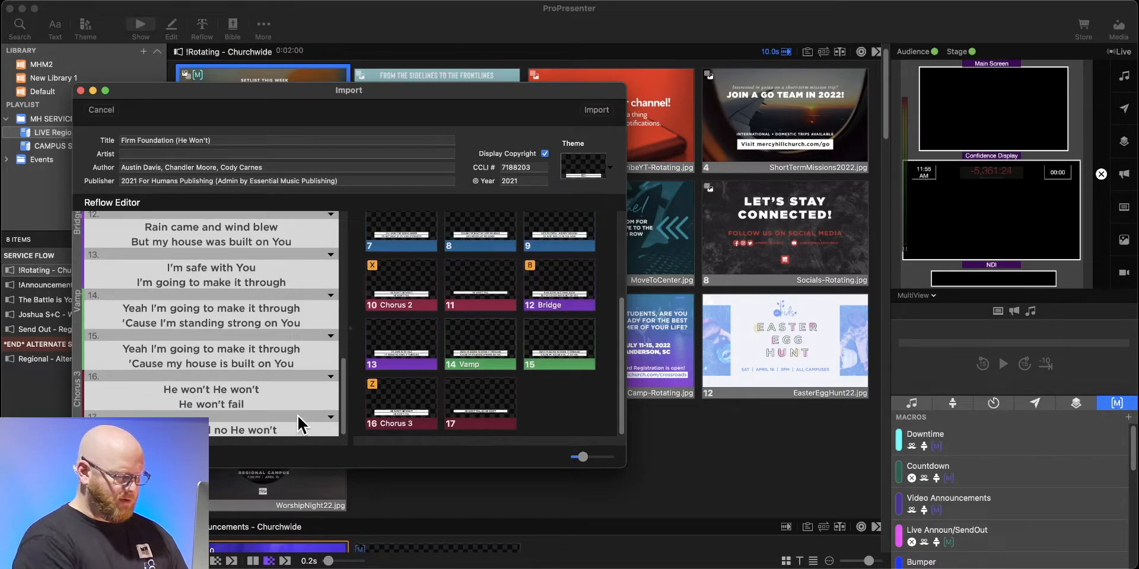
key(Return)
key(Return)
key(Return)
key(Return)
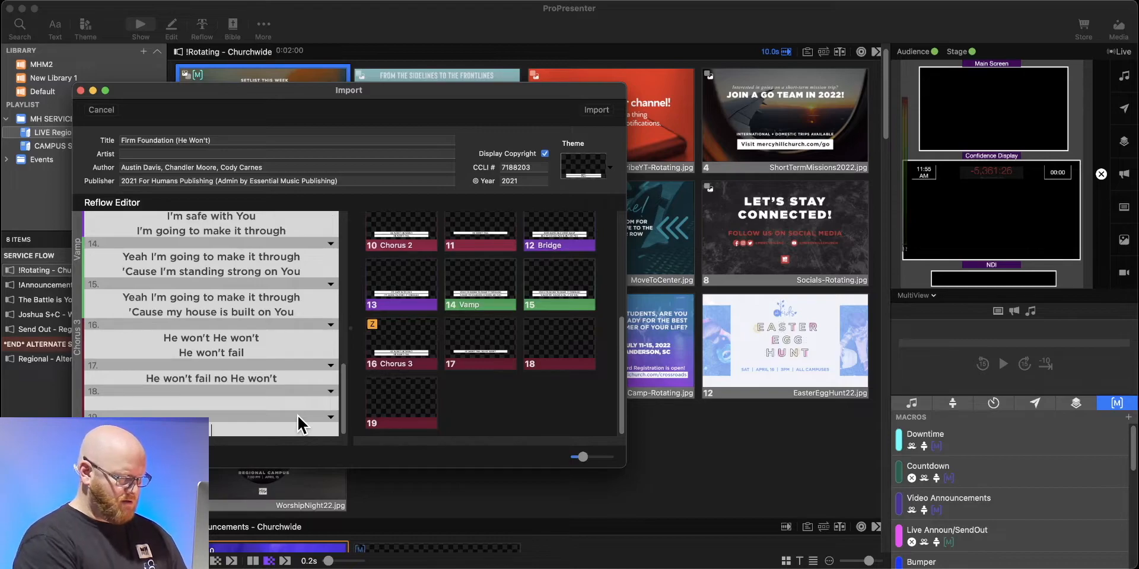
Add one more blank slide at the end, and assign blank slides 18 and 19 to the Intro and Outro groups
key(Return)
key(Return)
click(329, 366)
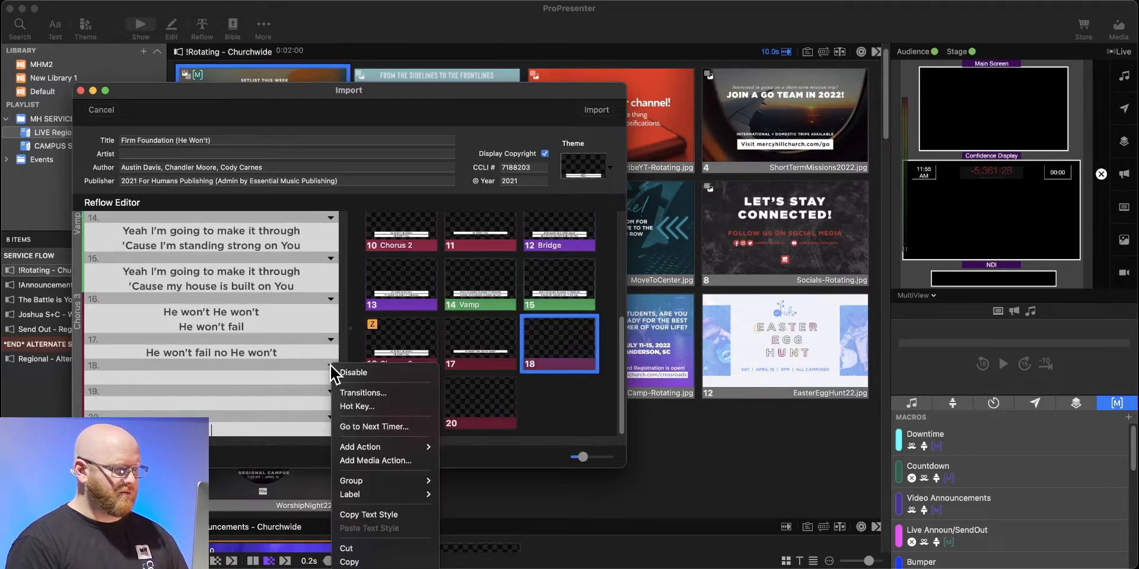
mouse_move(379, 483)
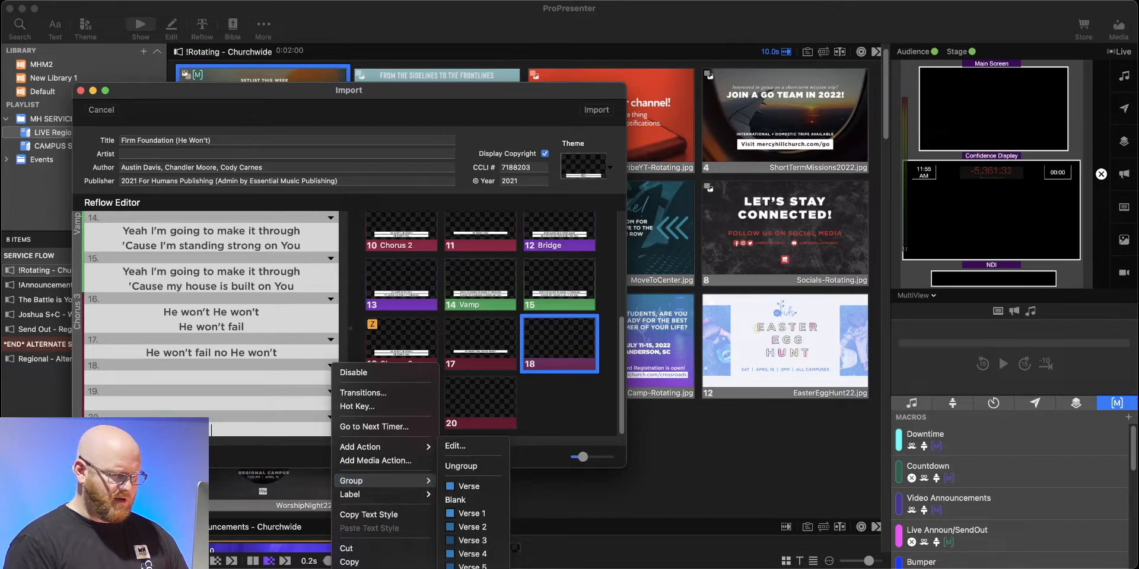
click(473, 567)
click(331, 392)
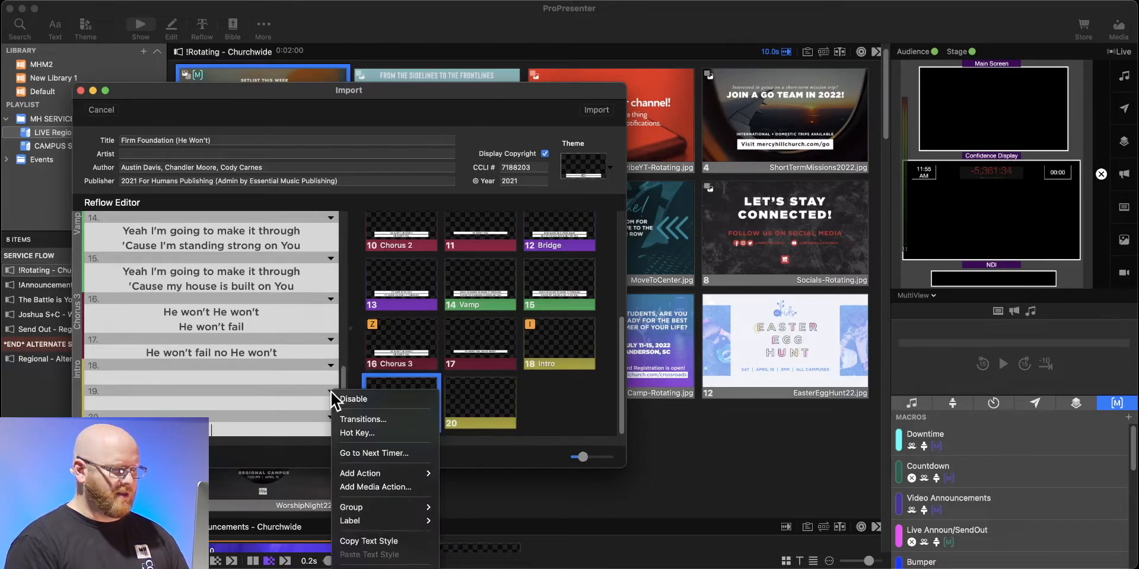
mouse_move(363, 505)
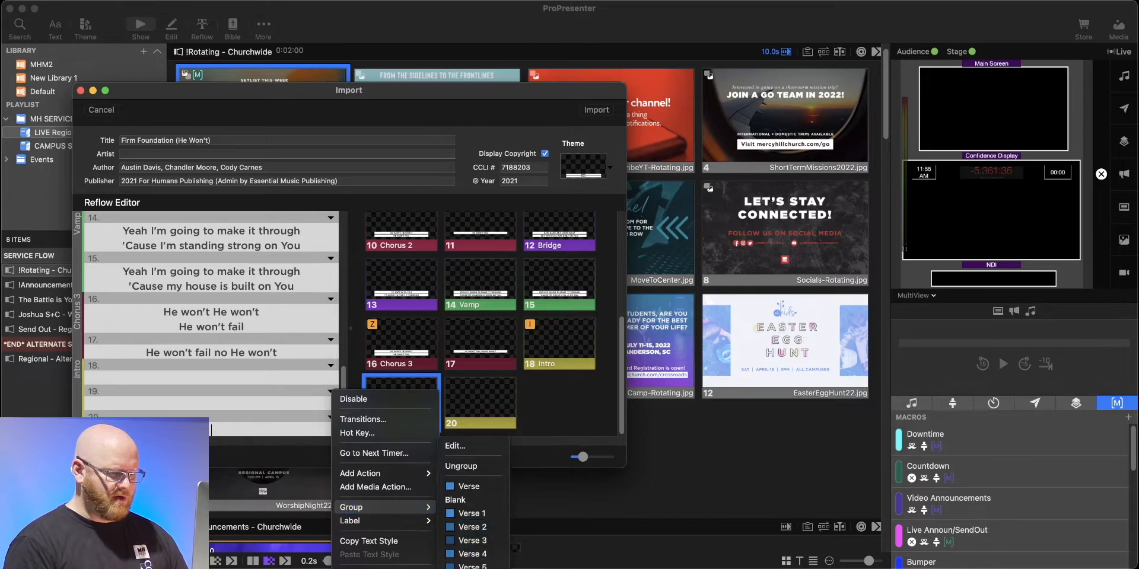
click(468, 566)
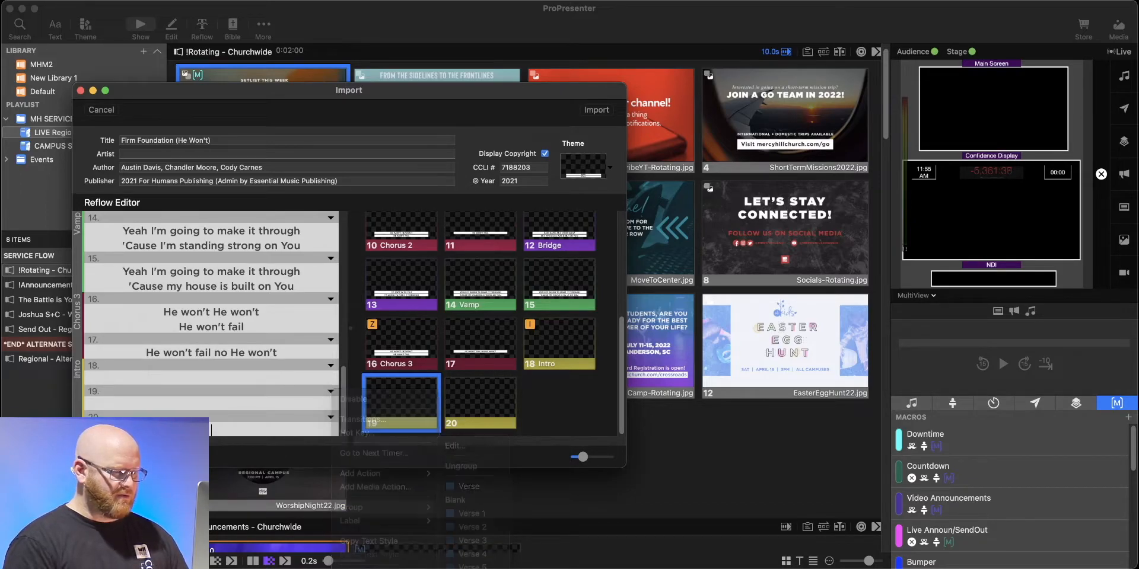
Give slide 20 a custom group named Blank with a black group color
click(330, 417)
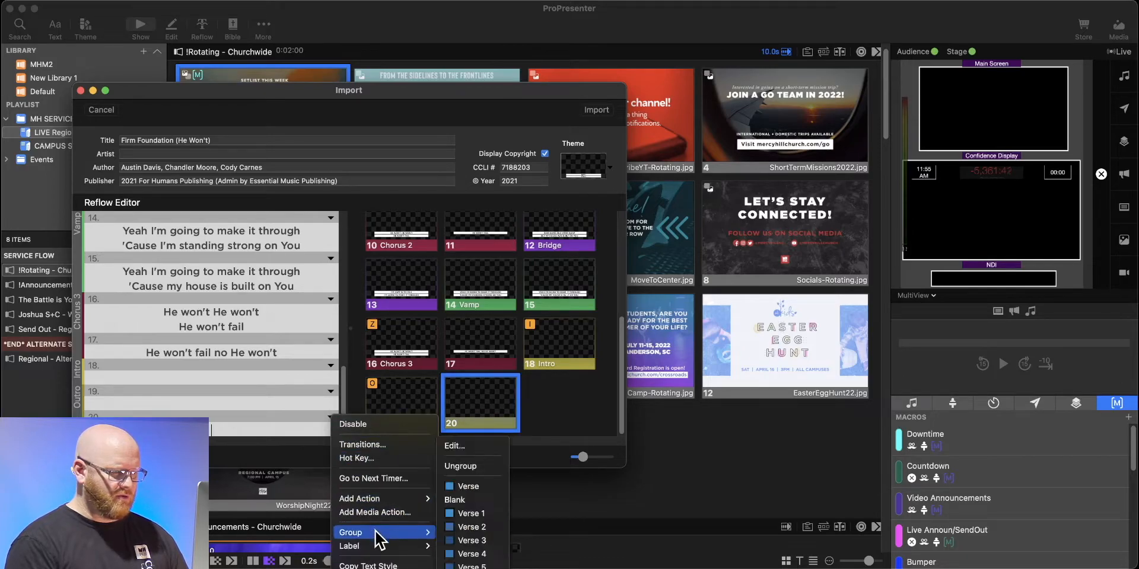
mouse_move(379, 533)
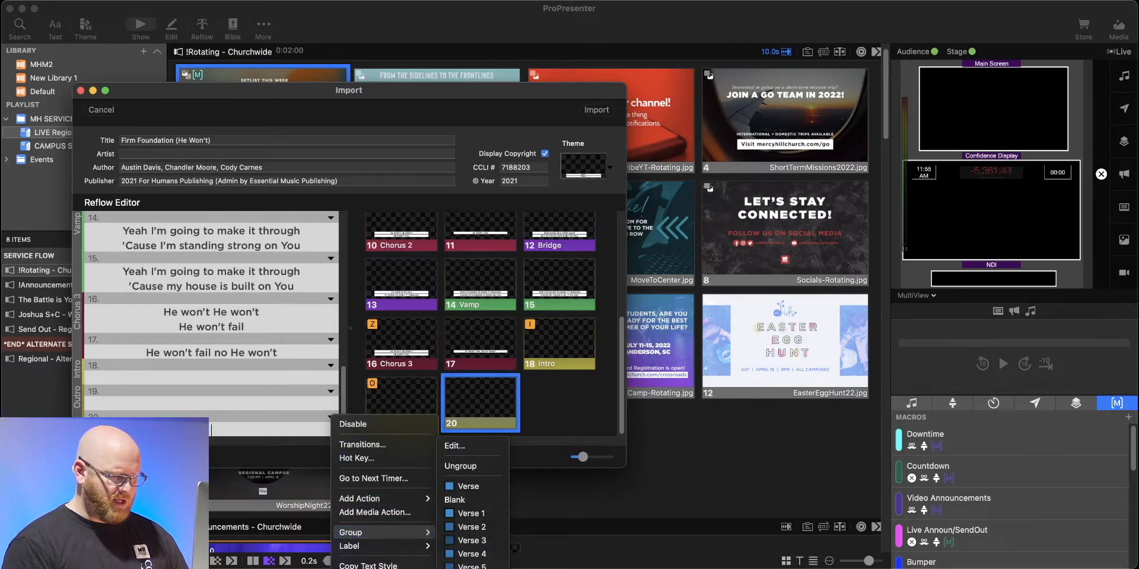
click(457, 447)
text(Blank)
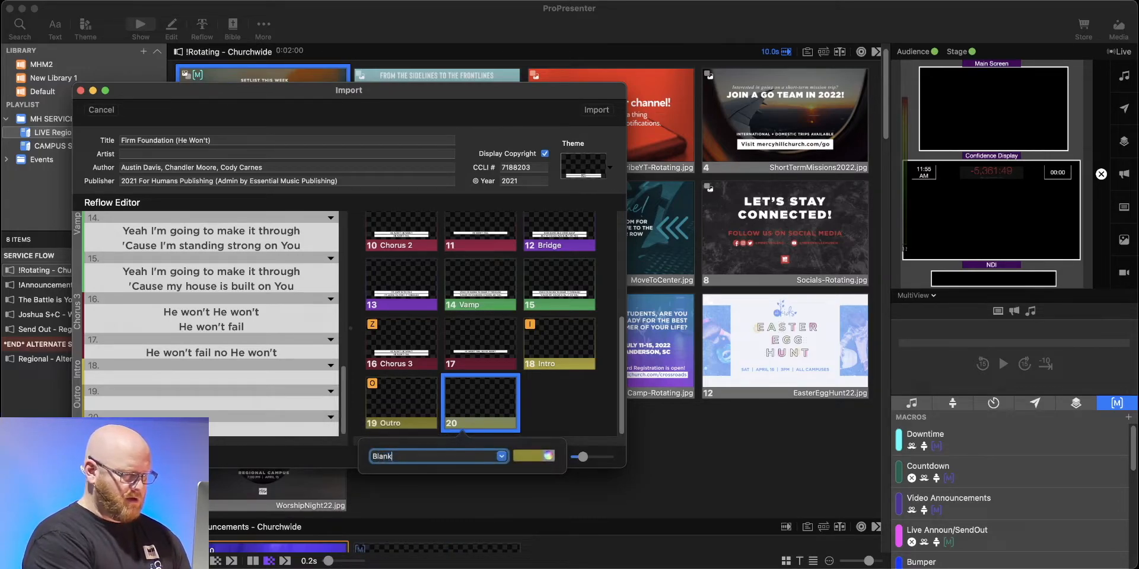
click(535, 457)
click(465, 520)
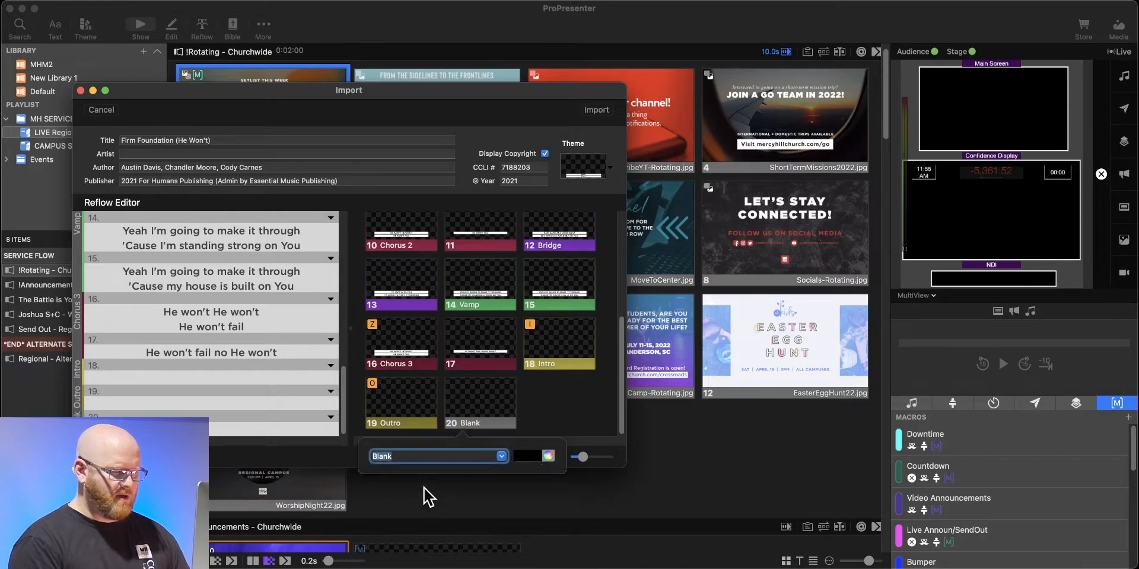
click(544, 425)
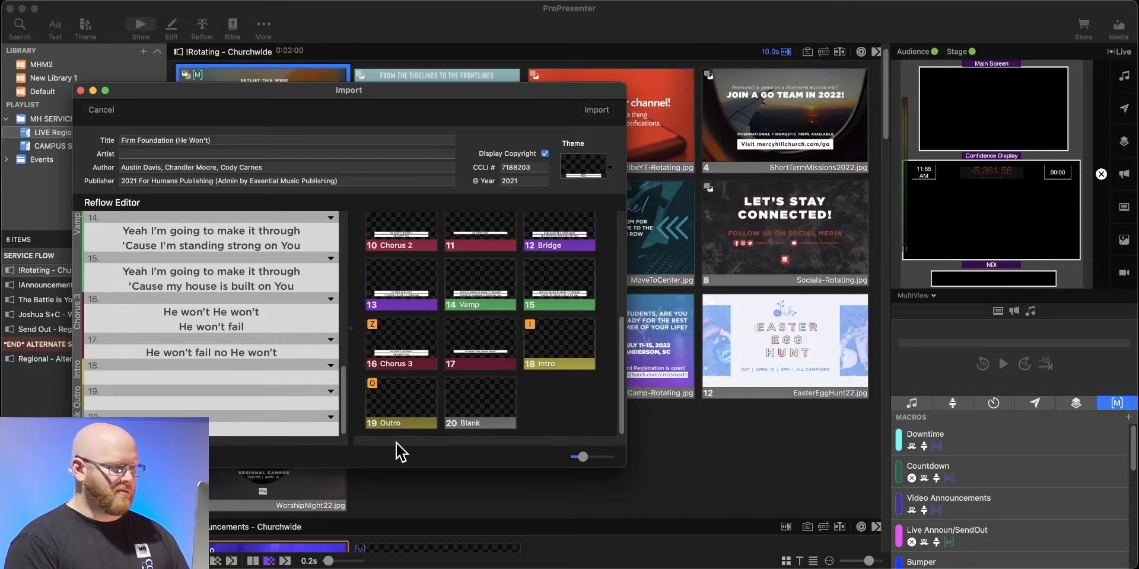
Import Firm Foundation (He Won't) and place it between The Battle is Yours and Joshua S+C - Week10 in the playlist
click(597, 110)
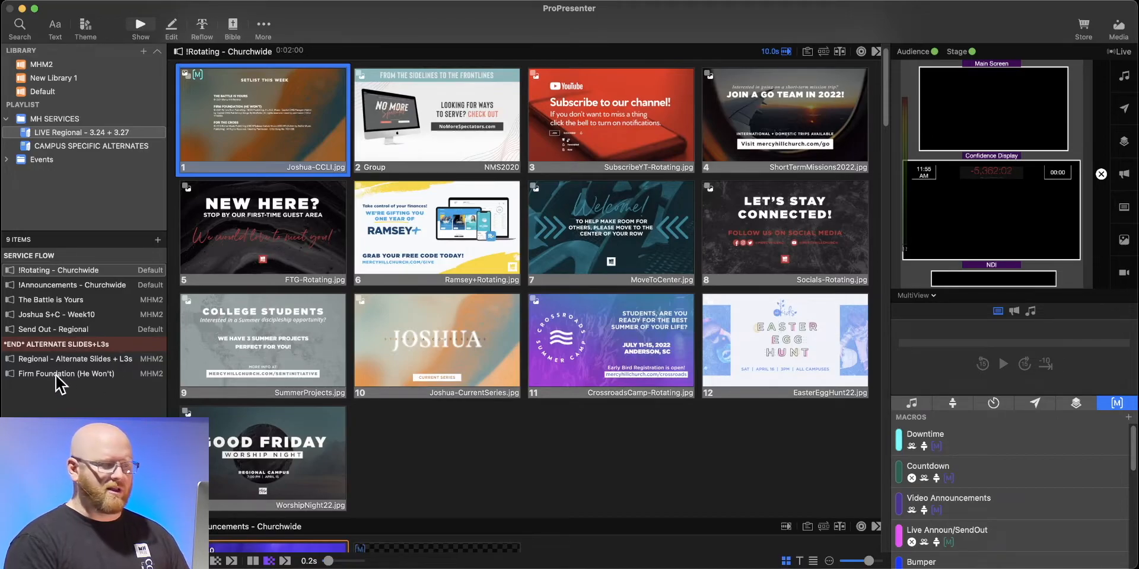
drag(45, 372, 49, 307)
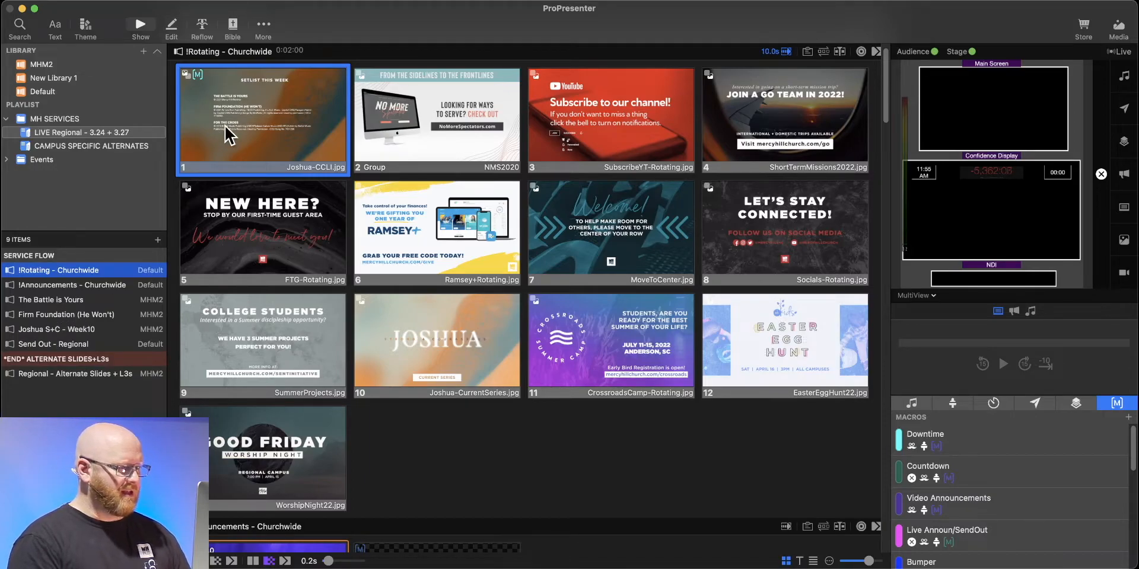
Search the presentation library for "for the cross" and add For The Cross to the playlist after Joshua S+C - Week10
key(super+f)
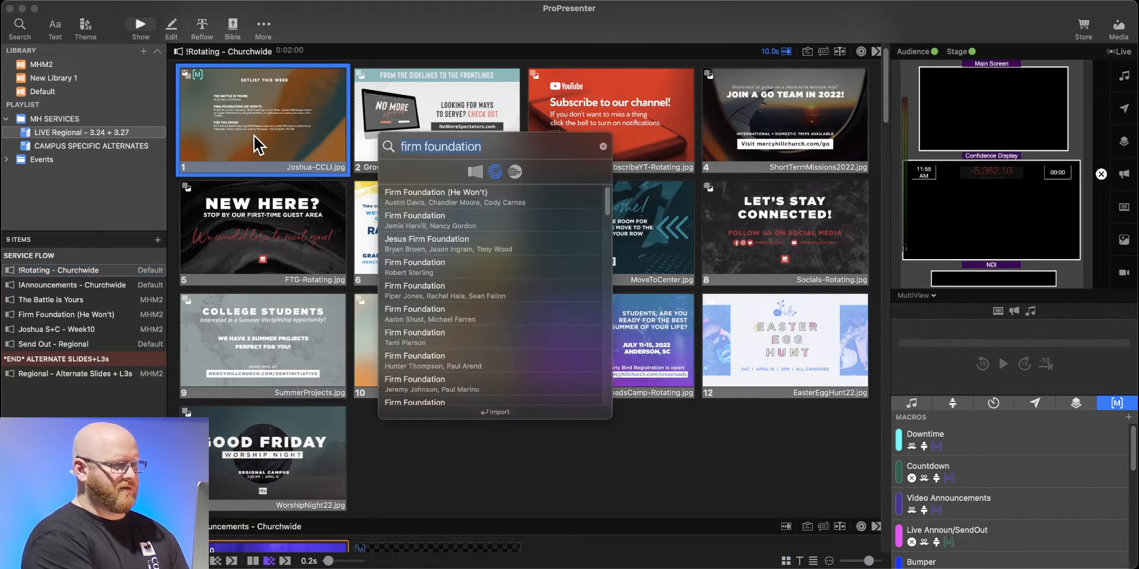
click(478, 172)
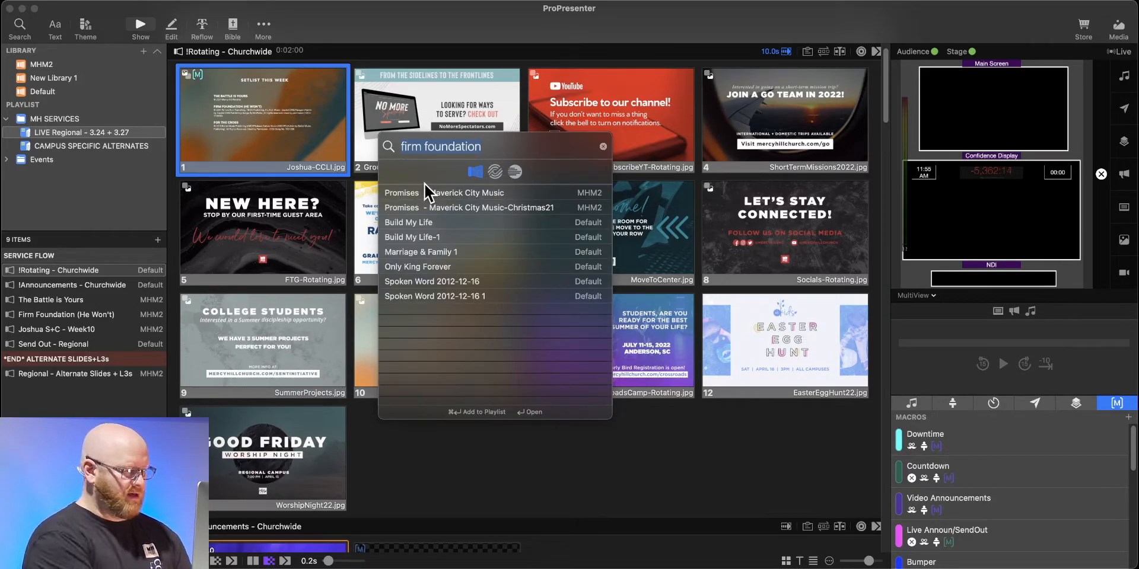
text(for the cross)
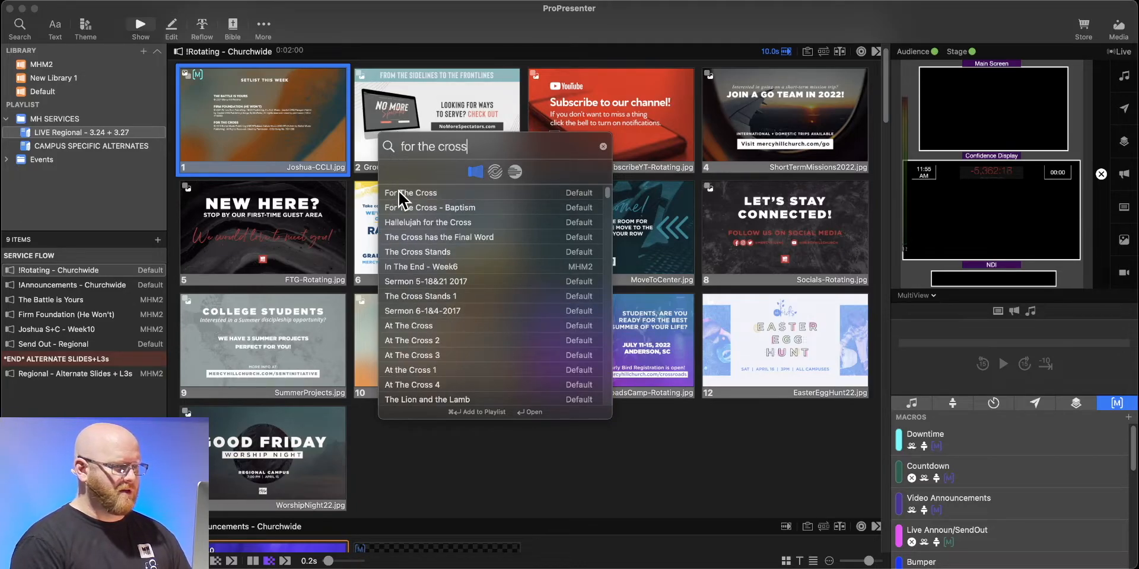
drag(221, 319, 44, 330)
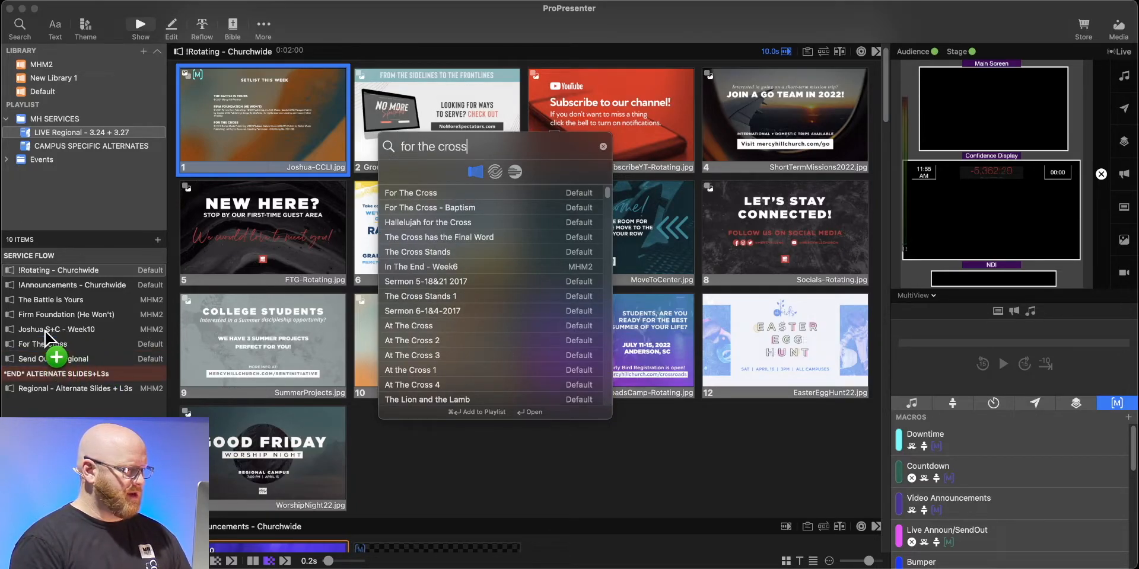
click(407, 27)
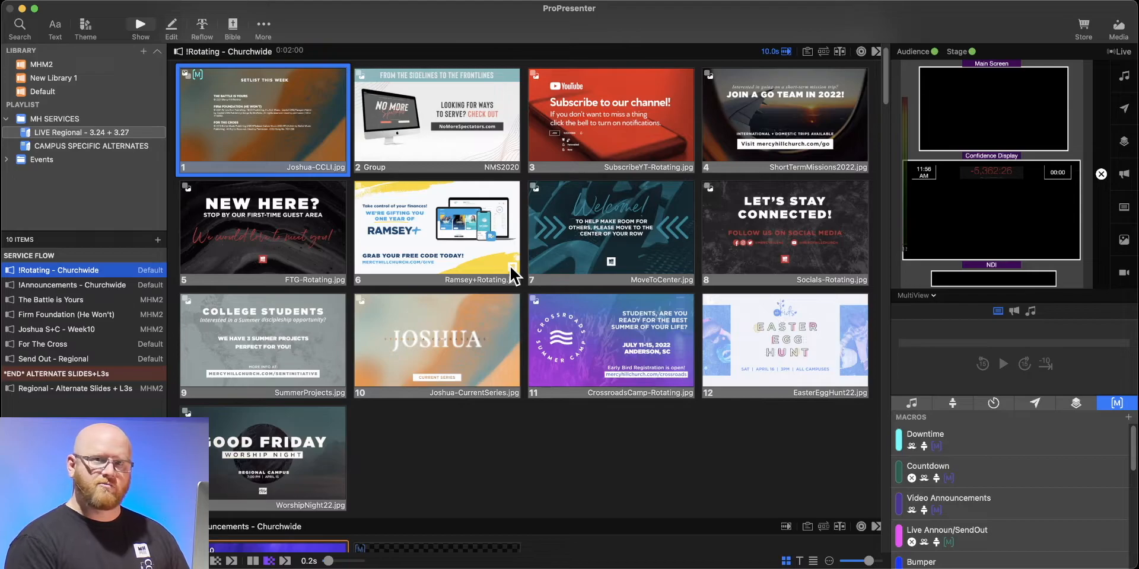
Switch to the Planning Center plan in the browser, close the chord chart, and review the Worship Set 1 announcement video entry
key(super+Tab)
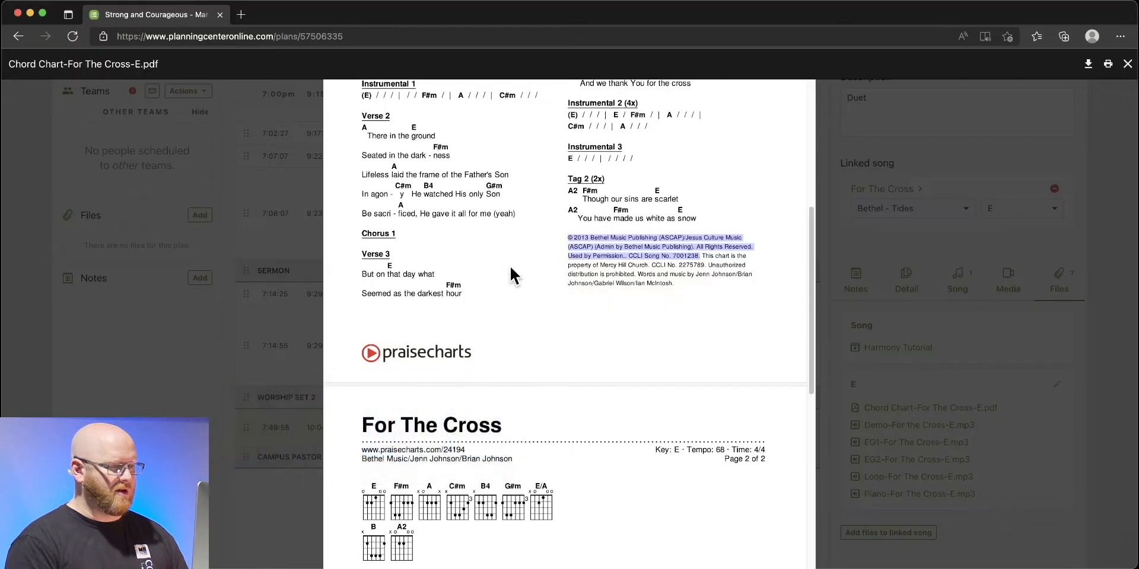
key(super+w)
scroll(353, 301, up, 10)
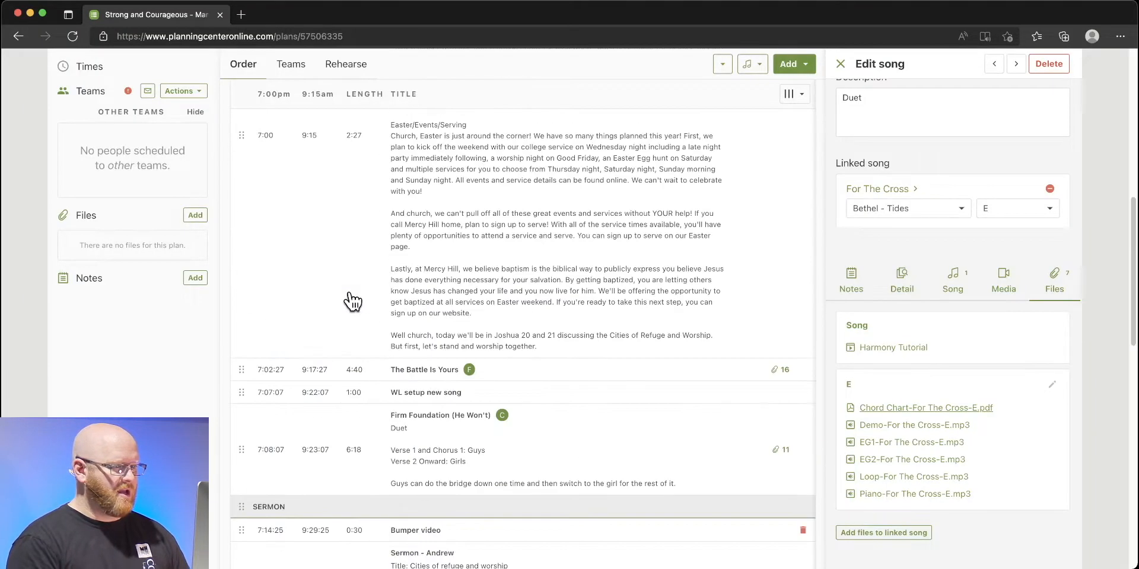
scroll(353, 302, down, 3)
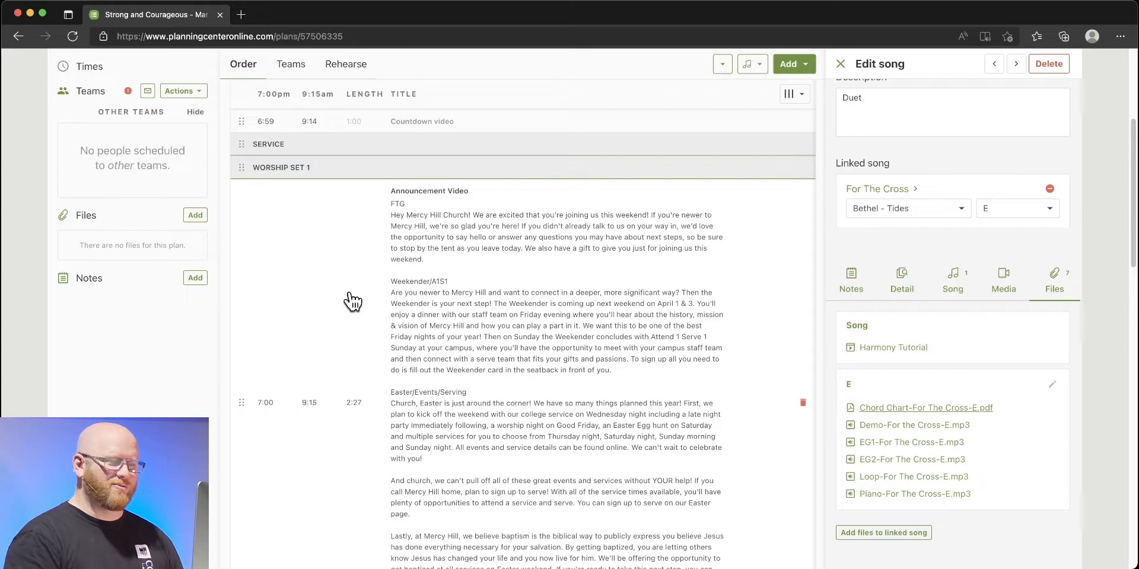
scroll(427, 217, down, 1)
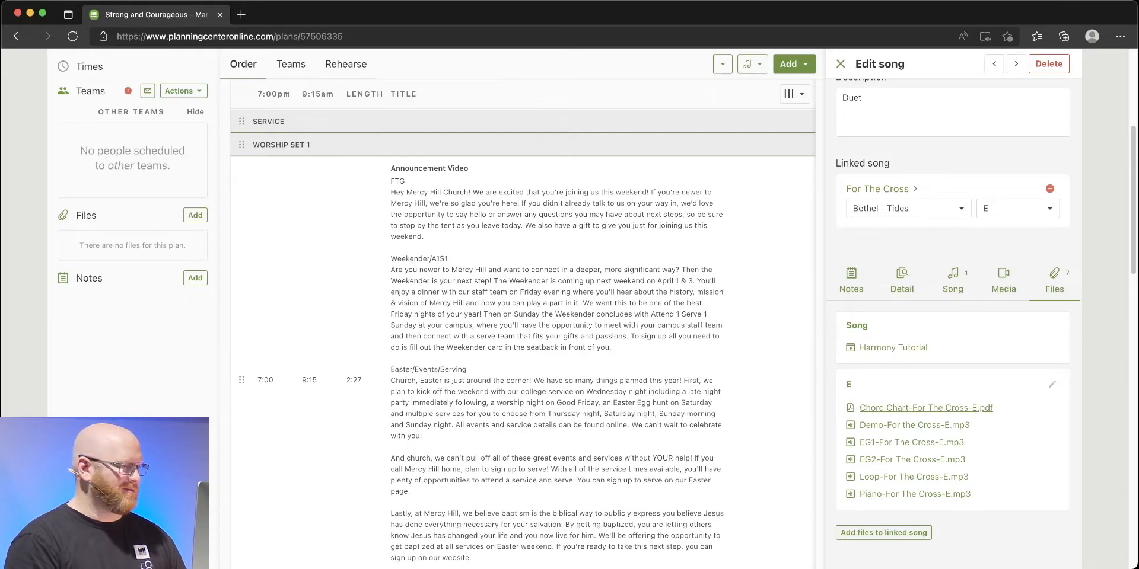
Switch back to ProPresenter and insert 3.27.22_Announcements.mp4 from the weekly assets between the countdown and blank slide of !Announcements - Churchwide
key(super+Tab)
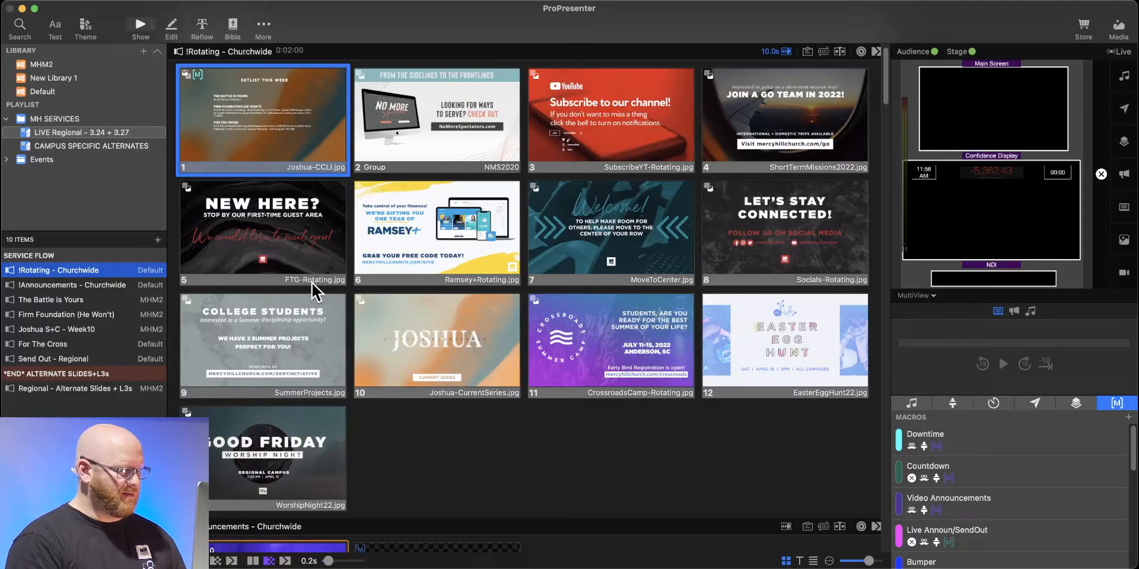
click(96, 286)
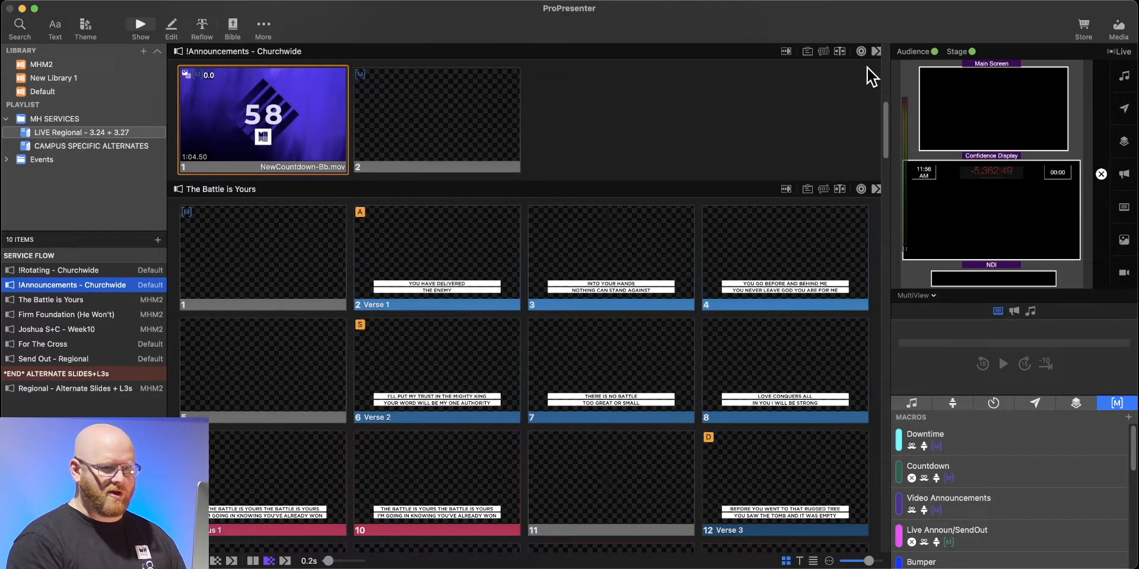
click(1117, 27)
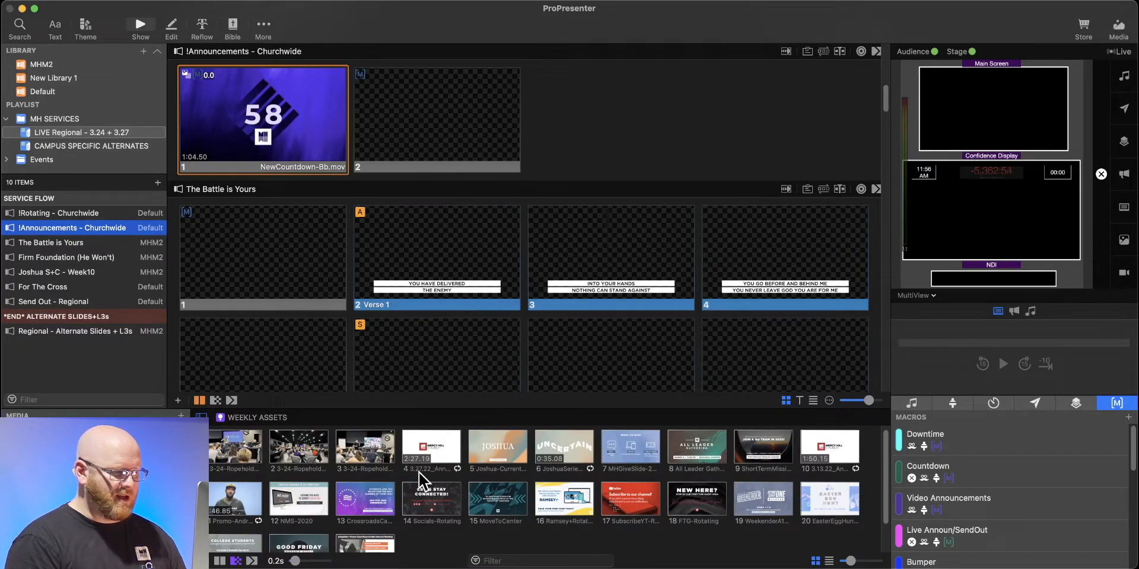
drag(442, 463, 355, 131)
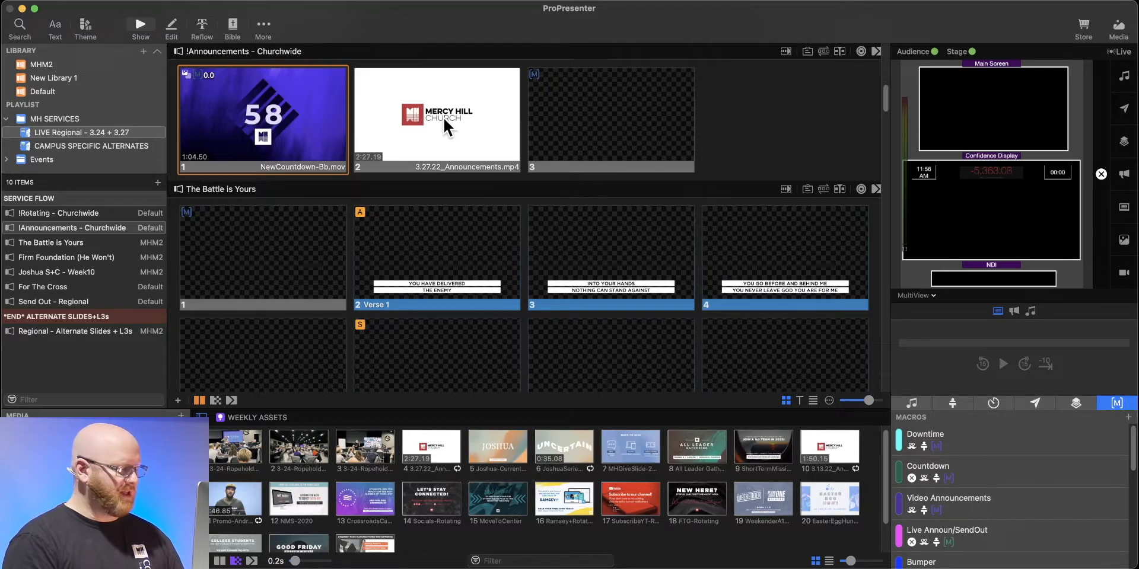
Set the playback behavior of the 3.27.22_Announcements.mp4 media action to Stop
right_click(439, 94)
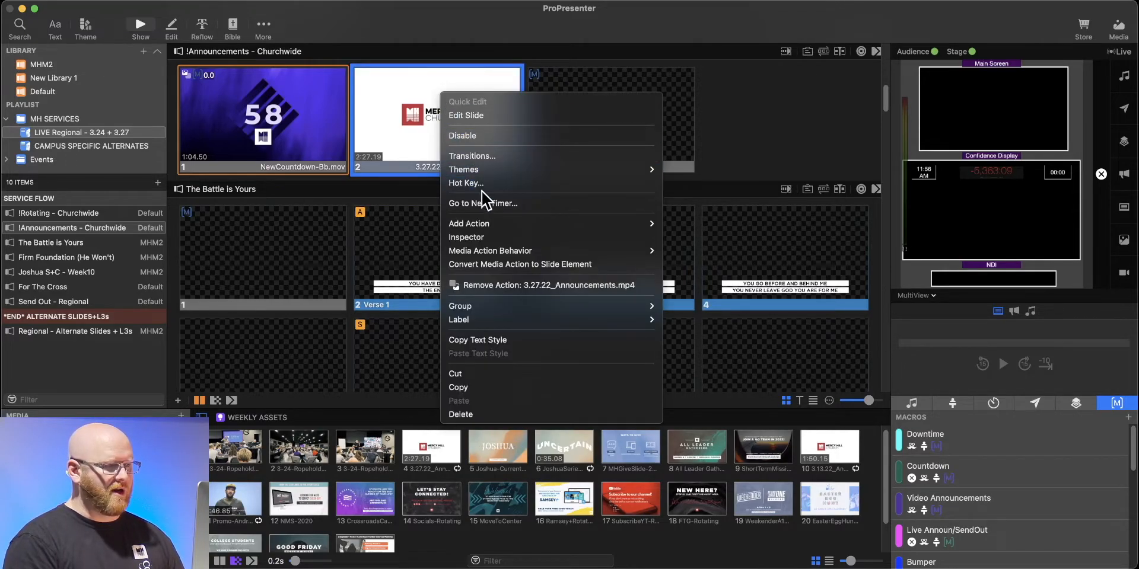
click(489, 236)
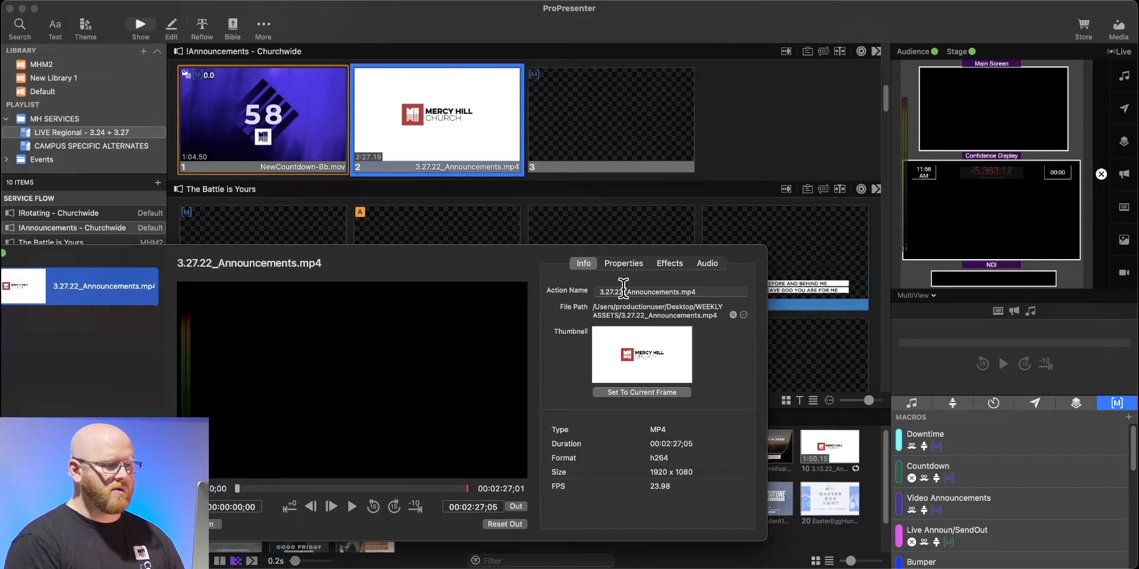
click(621, 265)
click(660, 392)
click(642, 382)
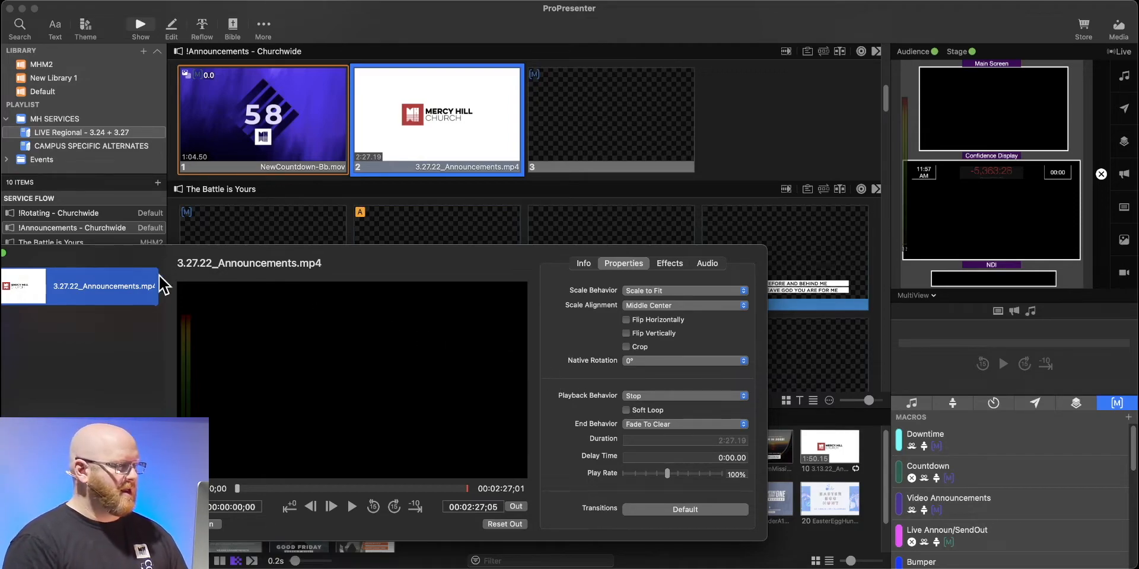
click(0, 253)
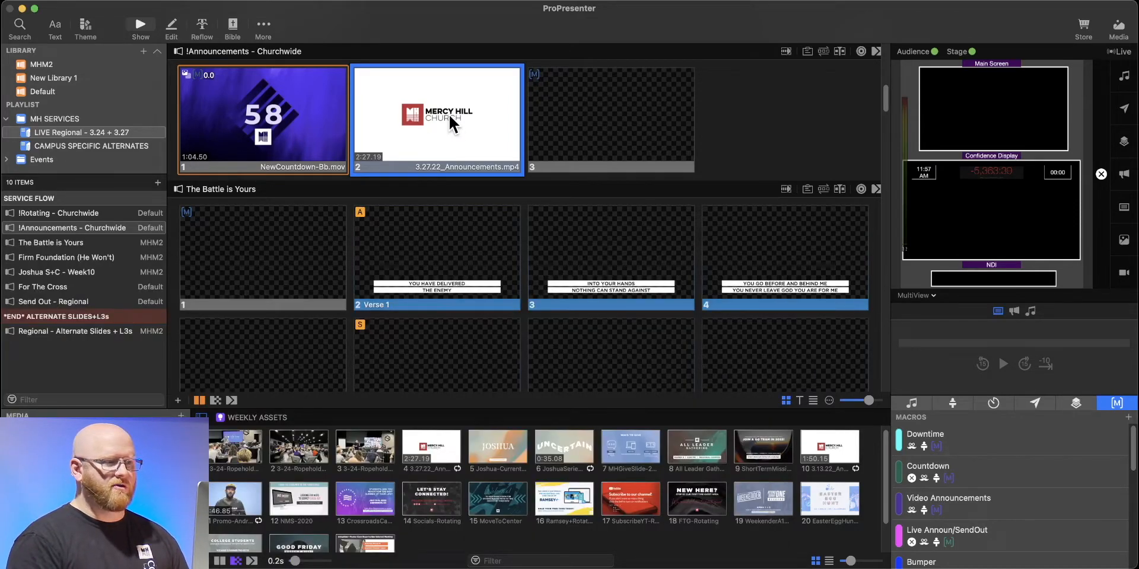
Set the announcement video's media action behavior to Foreground
right_click(451, 121)
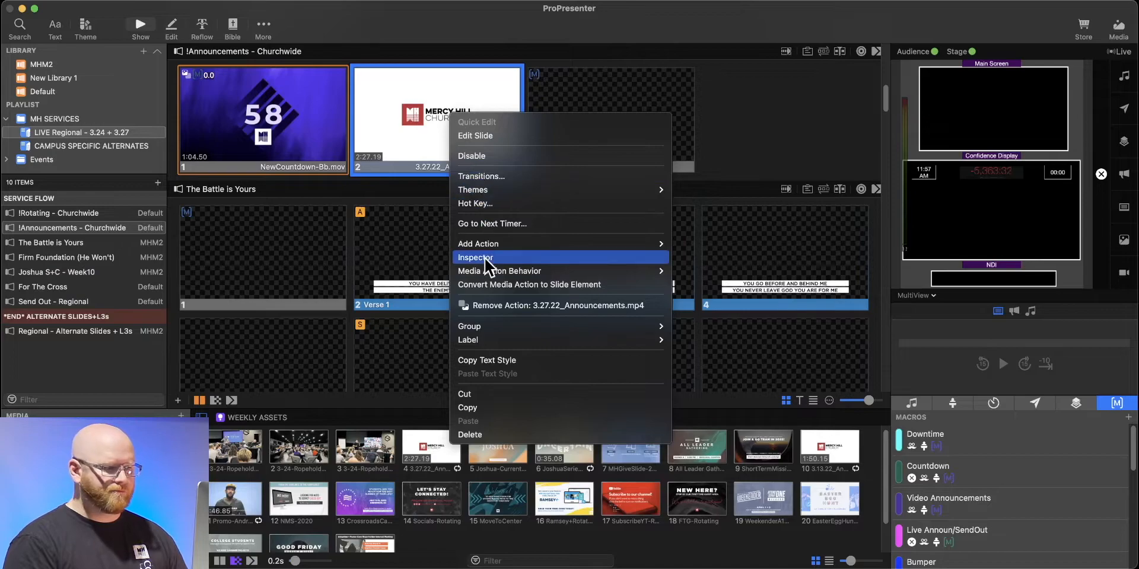
mouse_move(489, 272)
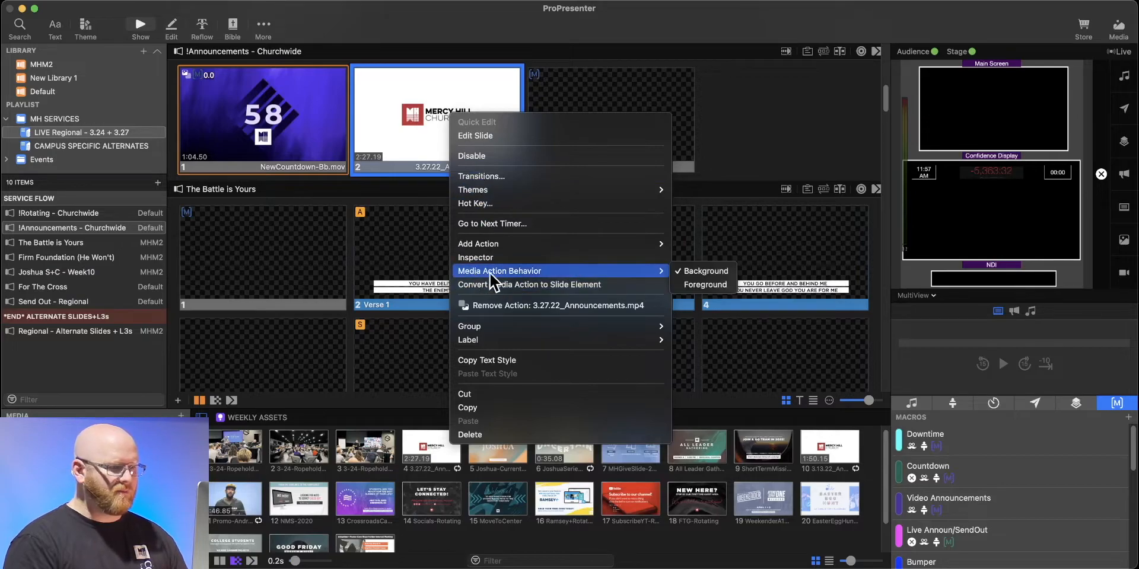
click(714, 287)
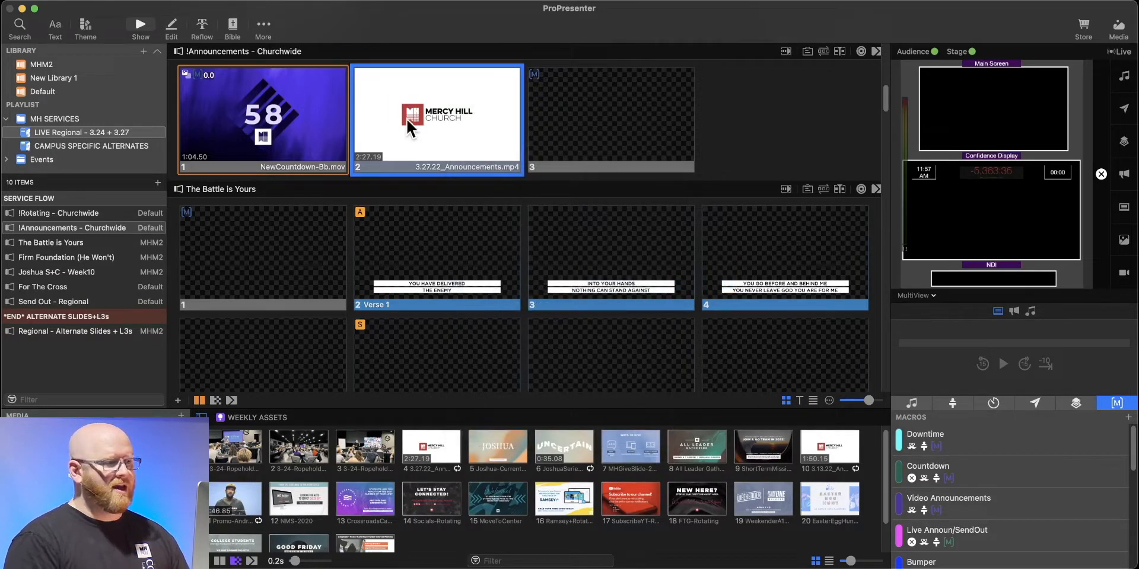
Set the announcement video slide's Go to Next timer to 0 and attach the Video Announcements macro to it
right_click(432, 90)
click(465, 197)
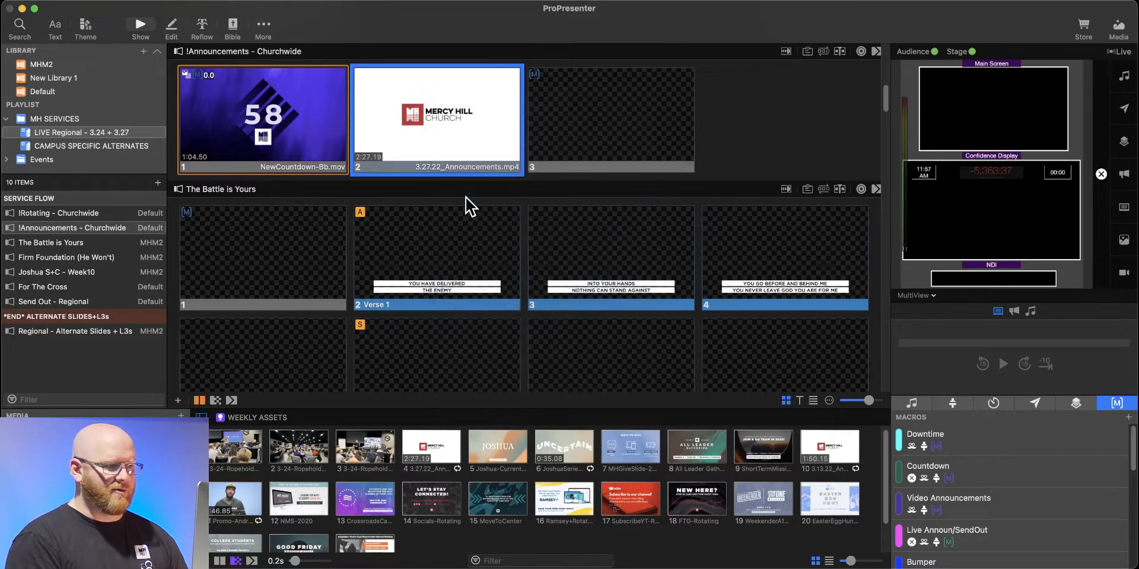
text(0)
key(Return)
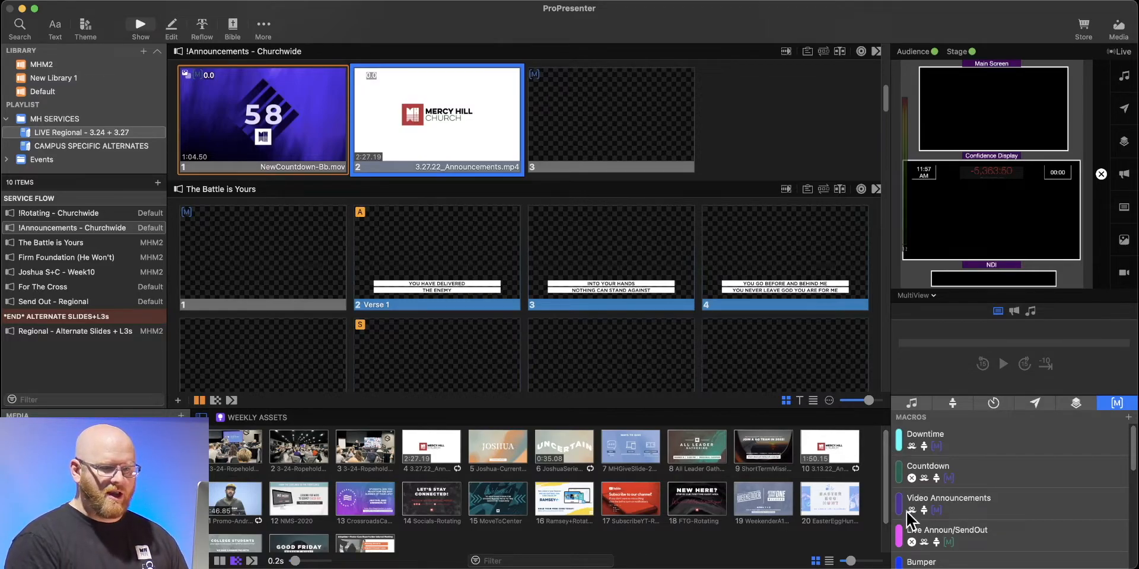
drag(964, 506, 429, 112)
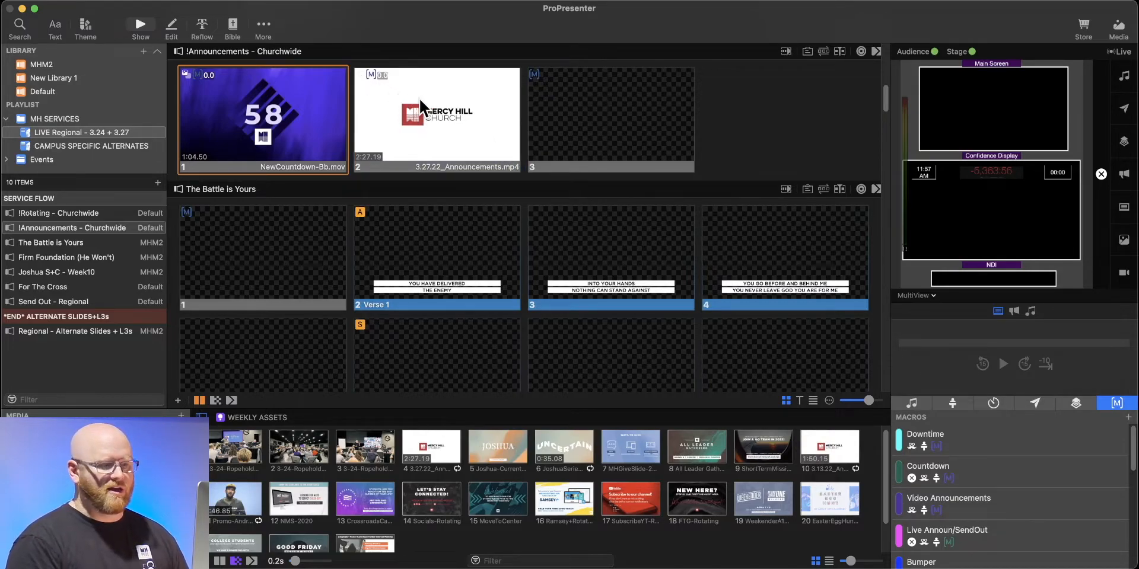
Switch to the Planning Center plan in the browser and review the service order from the announcement video through Worship Set 1
click(1118, 30)
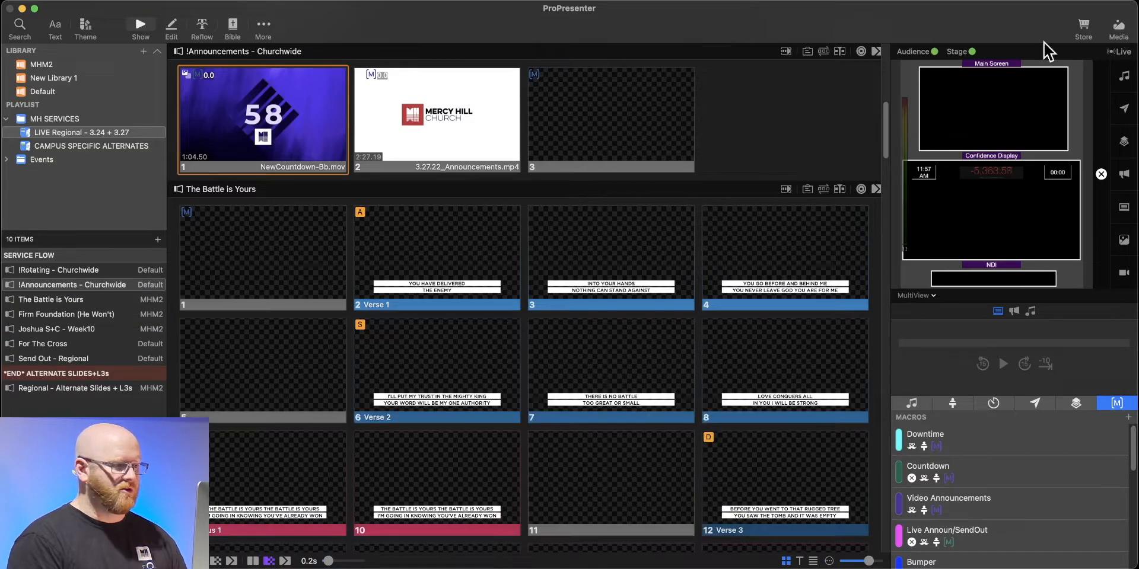
key(super+Tab)
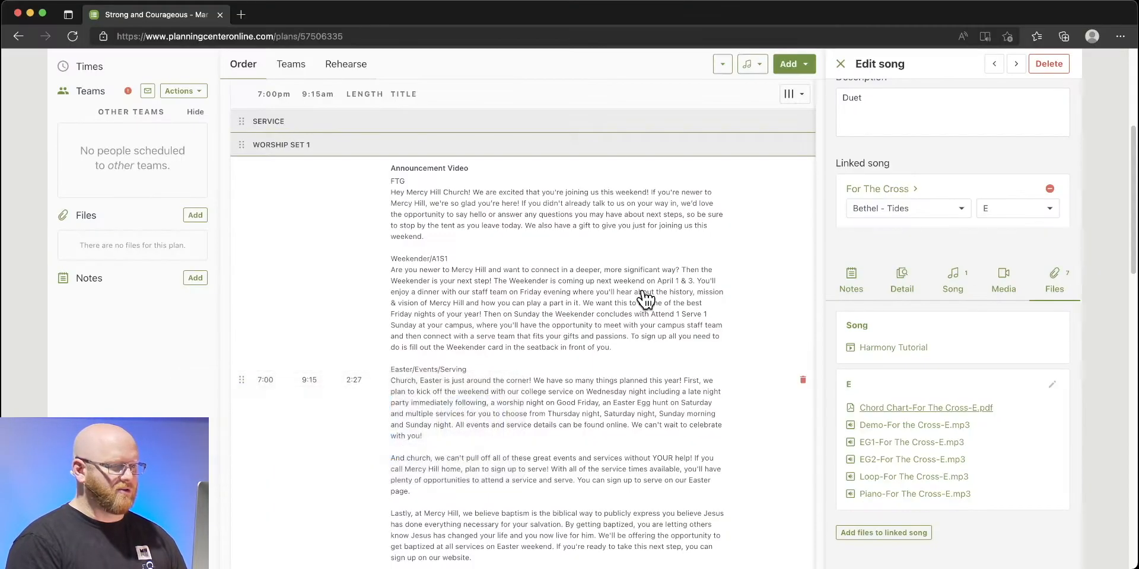
scroll(390, 235, down, 5)
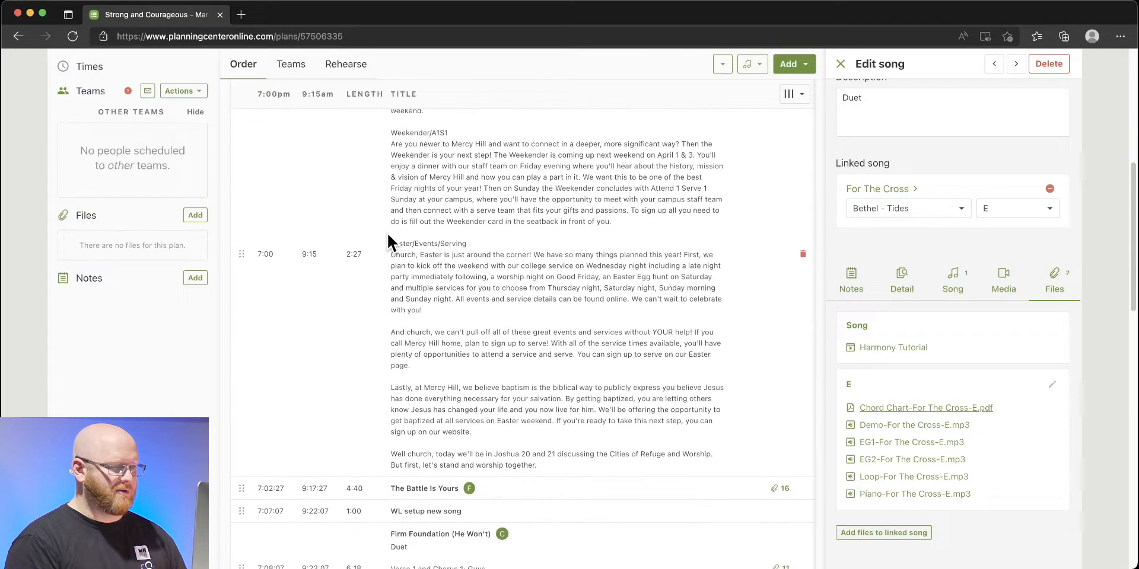
scroll(388, 234, down, 3)
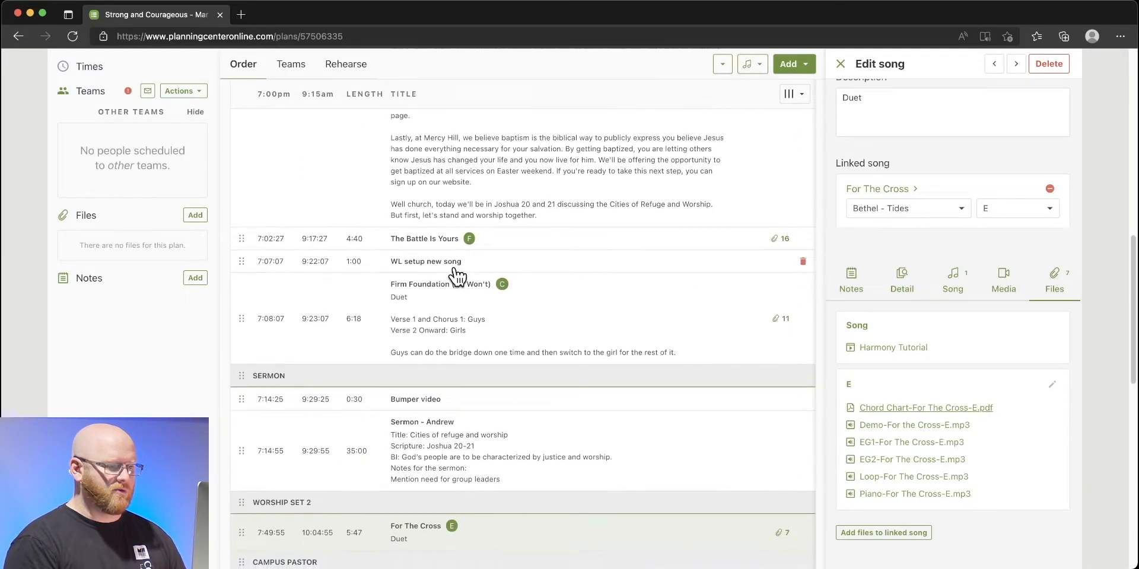
scroll(457, 265, down, 1)
scroll(417, 278, down, 1)
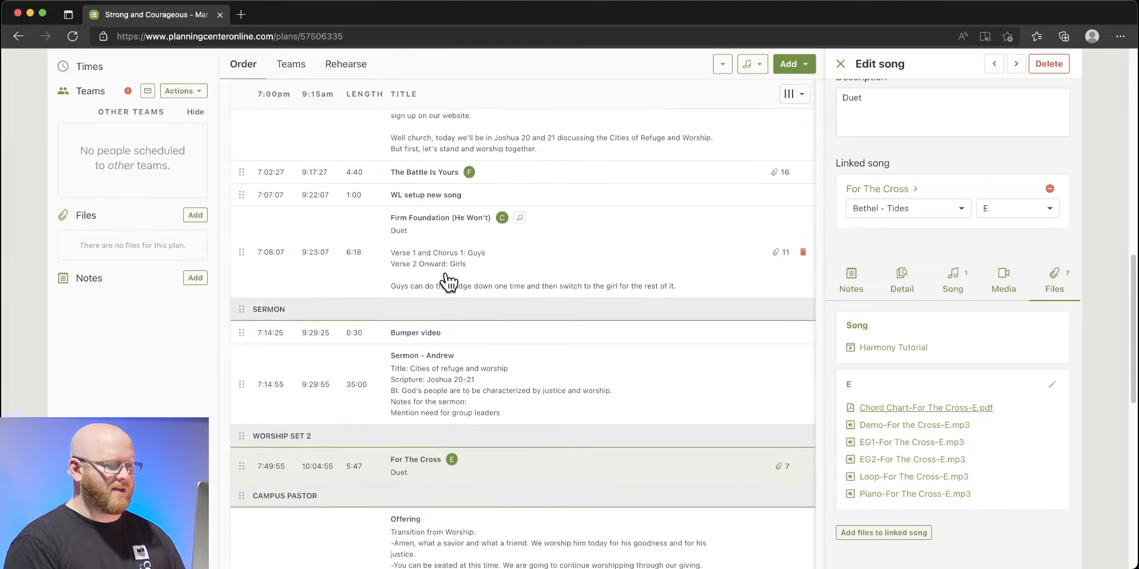
Check The Battle is Yours and Firm Foundation (He Won't) in the ProPresenter playlist against the plan, continuing to the plan's sermon section
key(super+Tab)
click(37, 298)
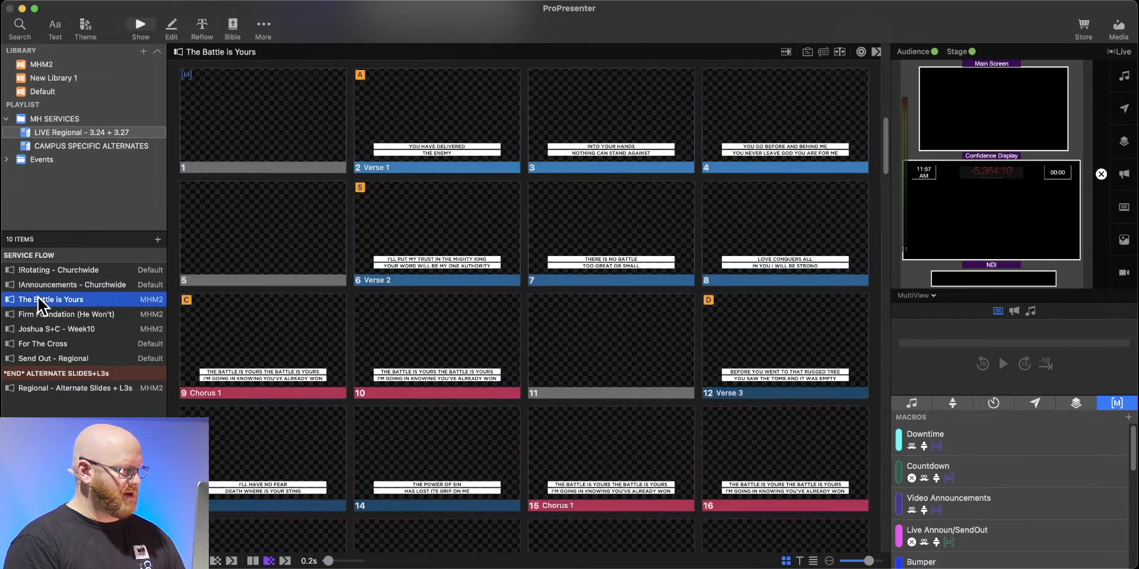
click(66, 313)
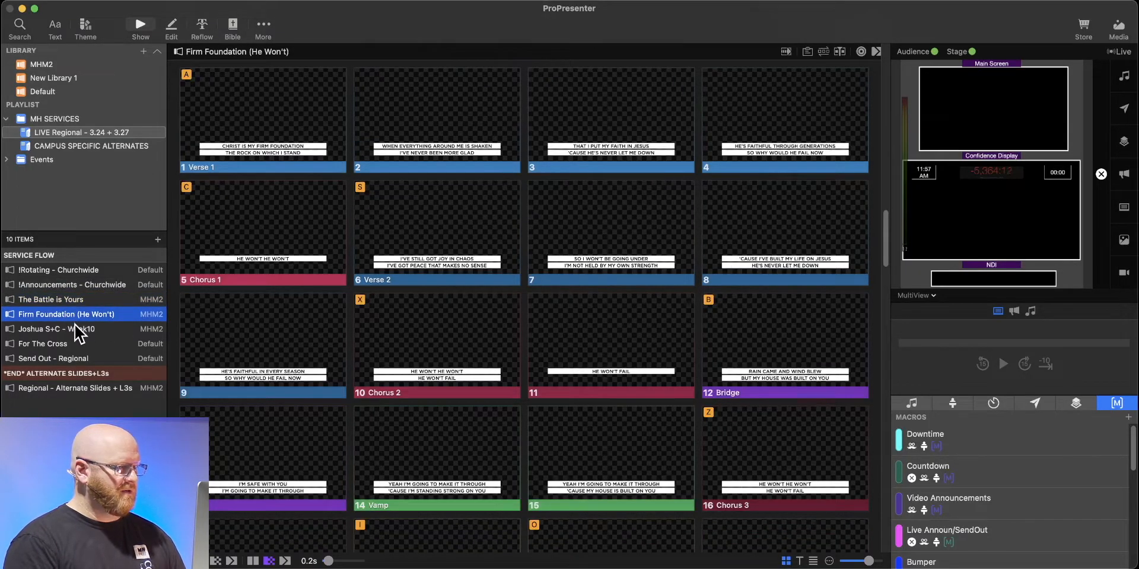
key(super+Tab)
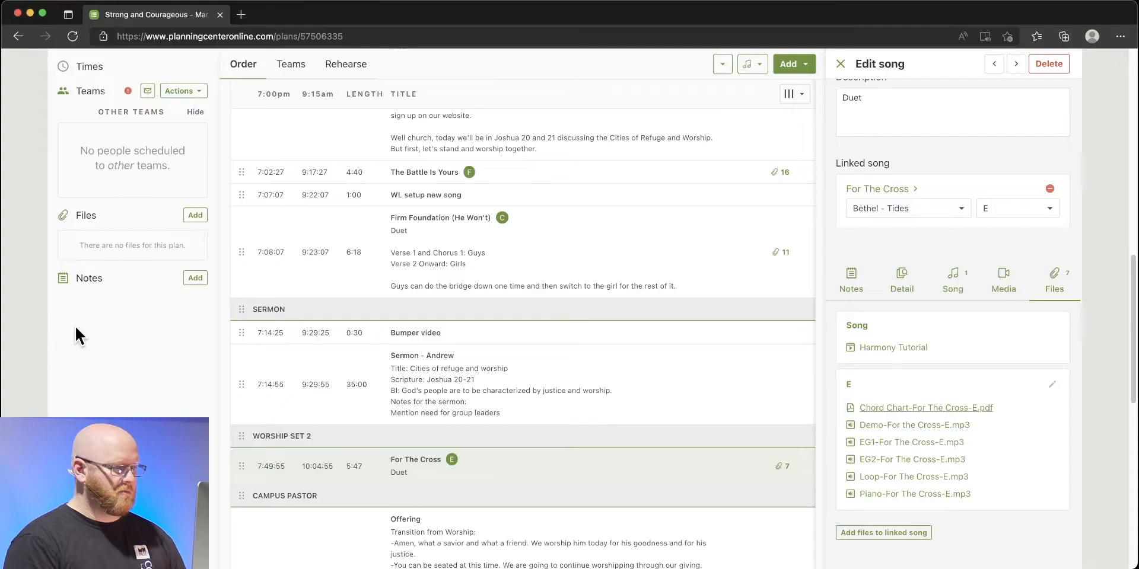
scroll(435, 275, down, 1)
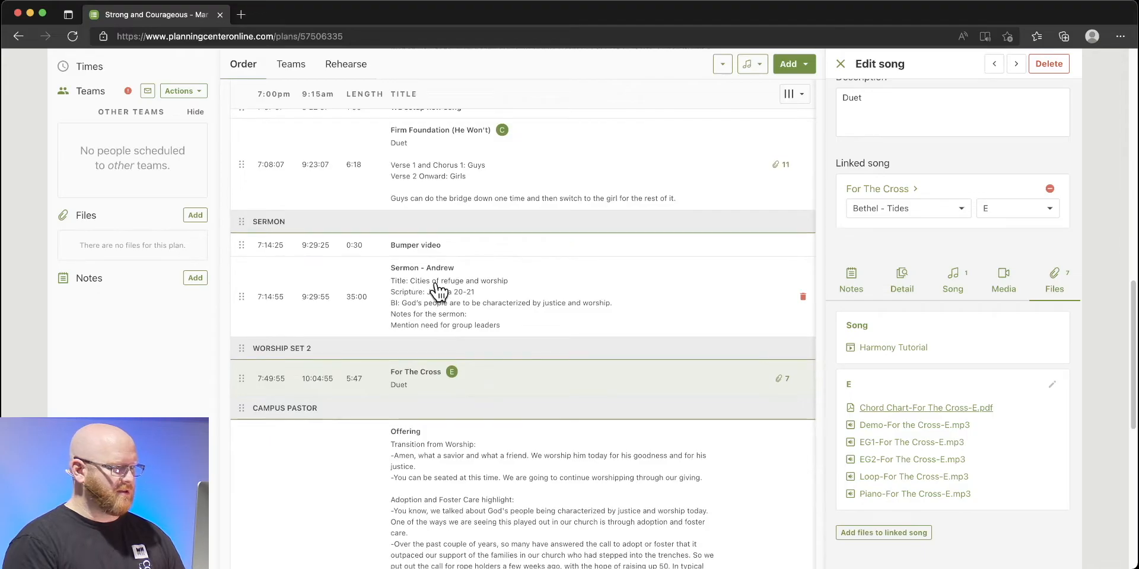
Switch back to ProPresenter and replace the missing bumper media on slide 2 of Joshua S+C - Week10 with JoshuaSeries_Bumper.mp4 from the weekly assets
key(super+Tab)
click(22, 329)
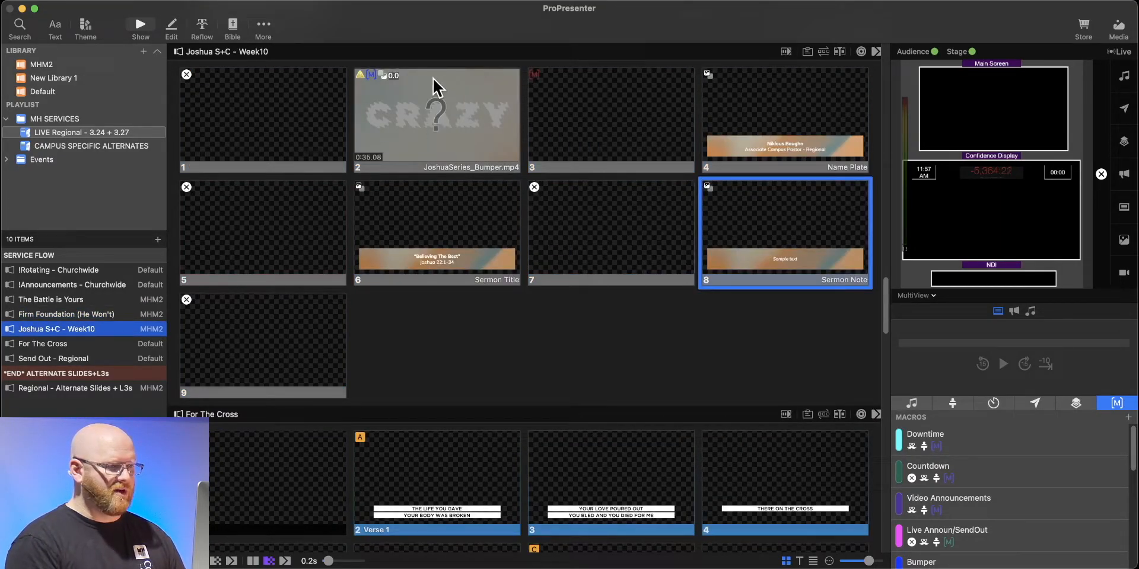
click(1118, 26)
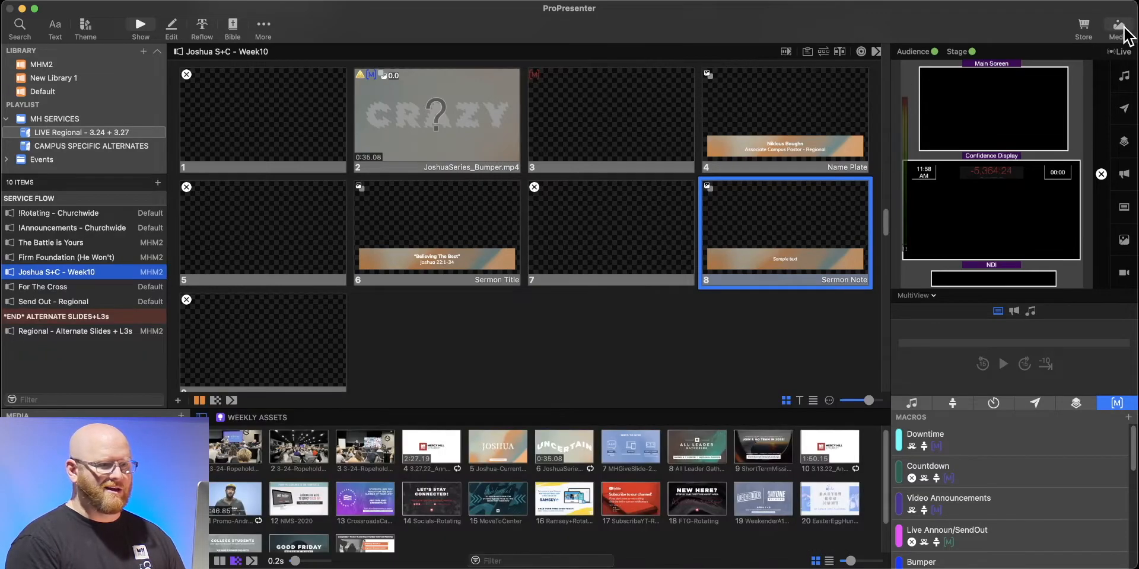
drag(564, 460, 452, 145)
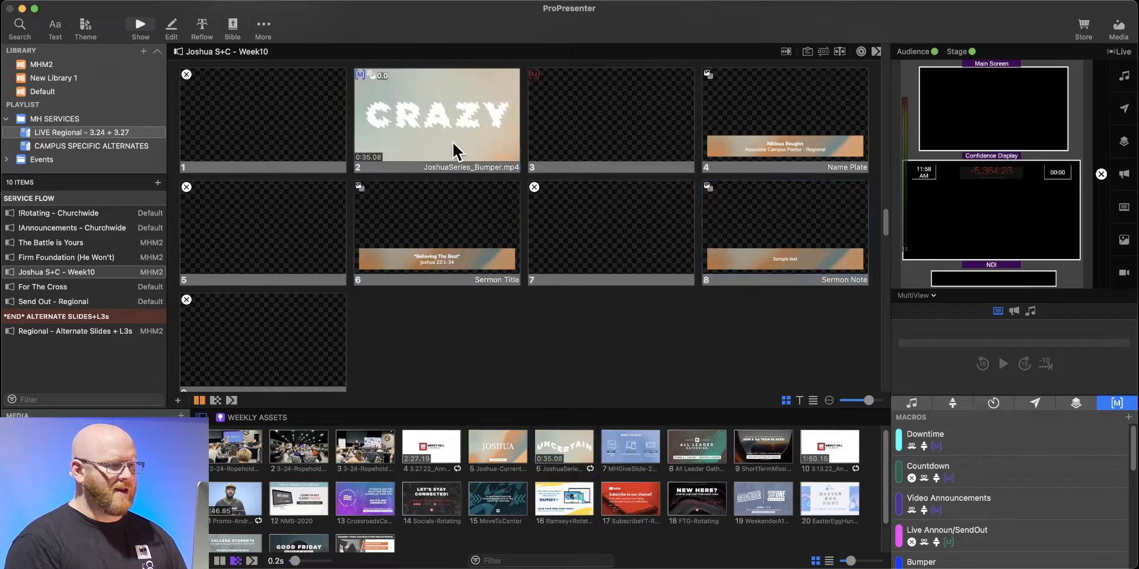
Set the playback behavior of the JoshuaSeries_Bumper.mp4 media action to Stop
right_click(440, 119)
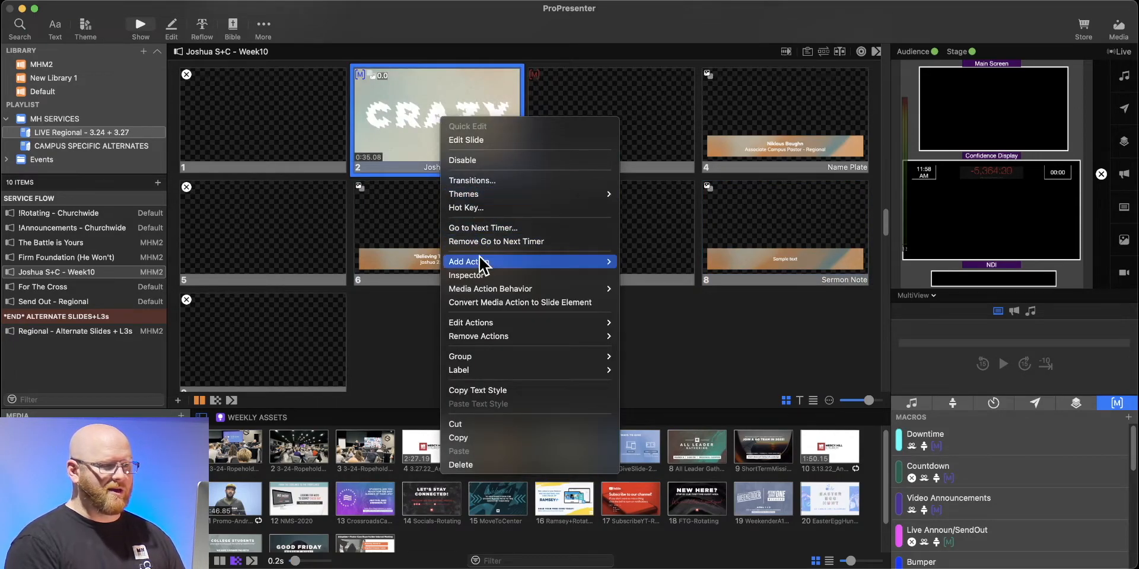
click(486, 275)
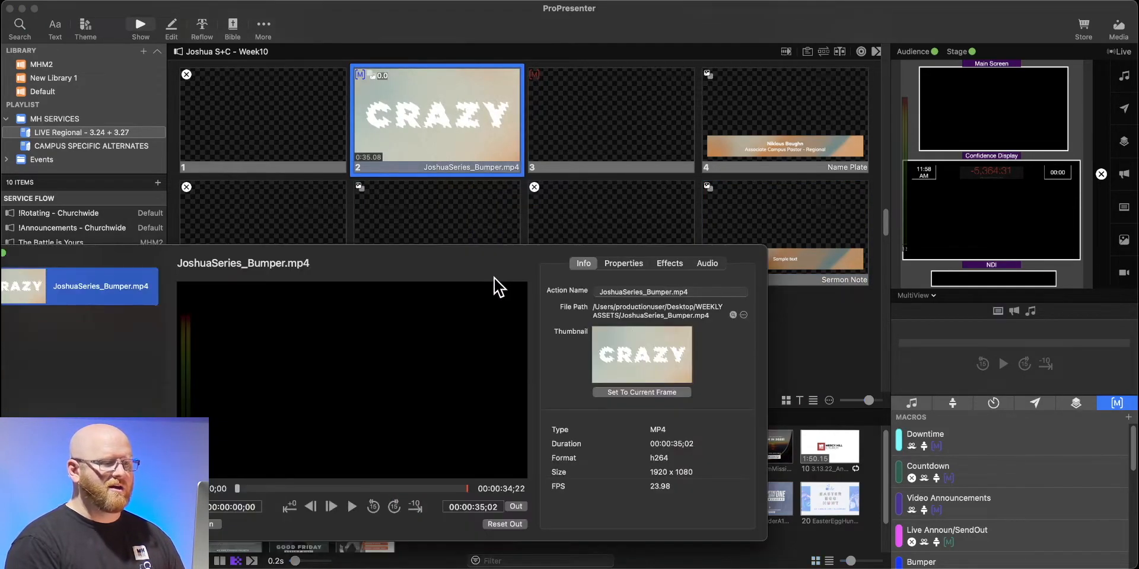
click(633, 265)
click(667, 396)
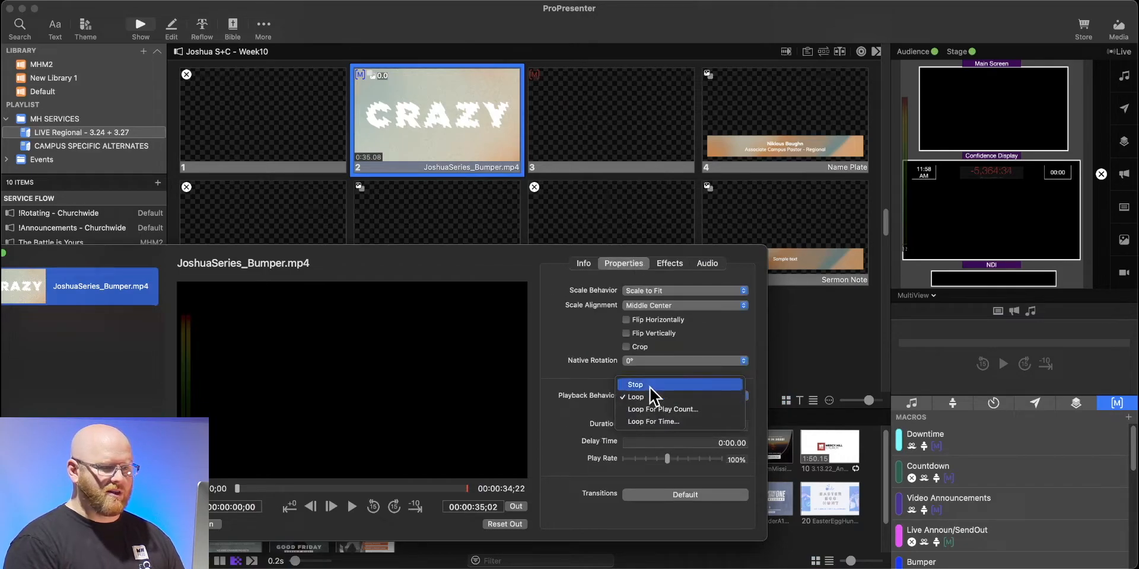
click(649, 385)
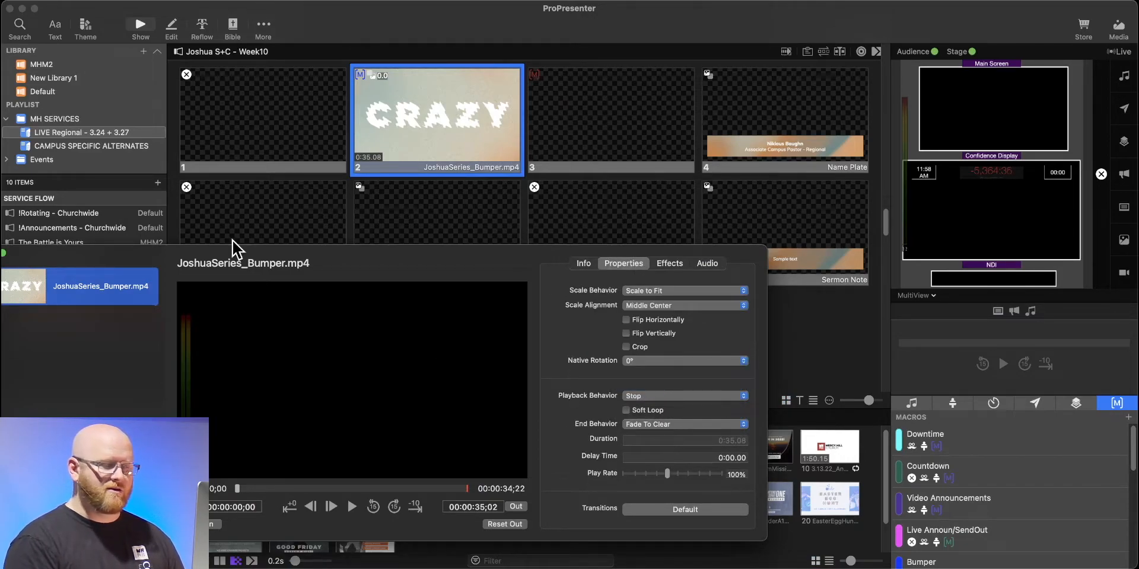
click(0, 254)
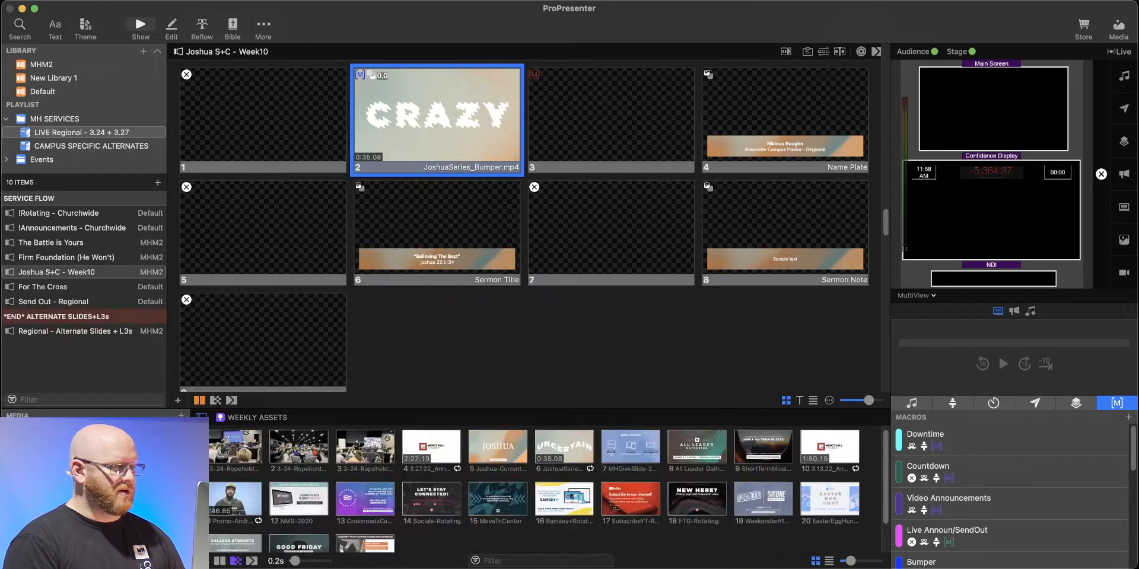
Set the bumper video's media action behavior to Foreground and look through the available macros
right_click(441, 107)
mouse_move(538, 274)
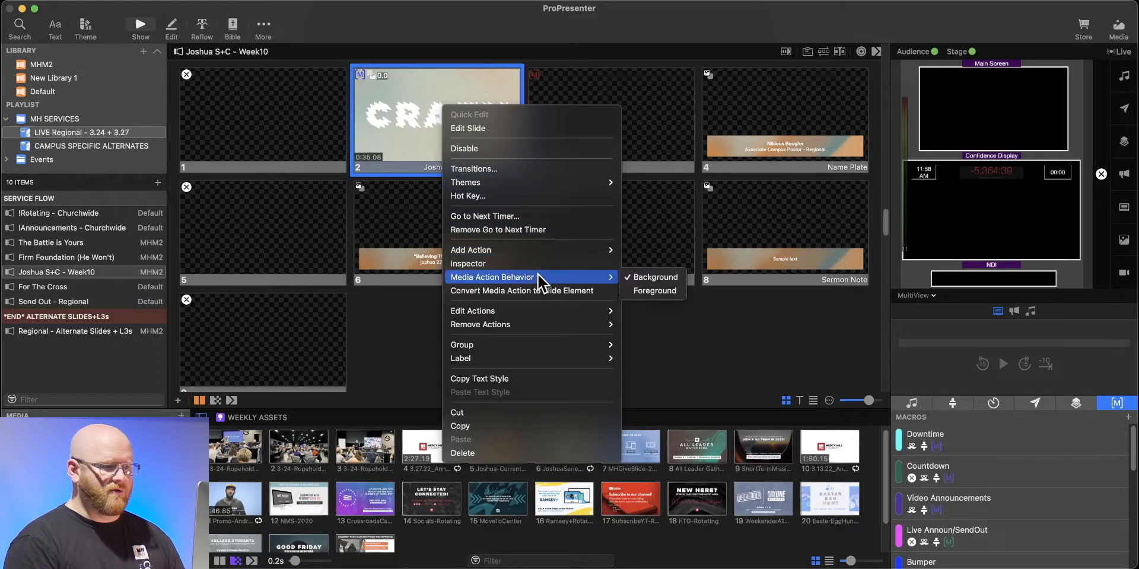
click(647, 290)
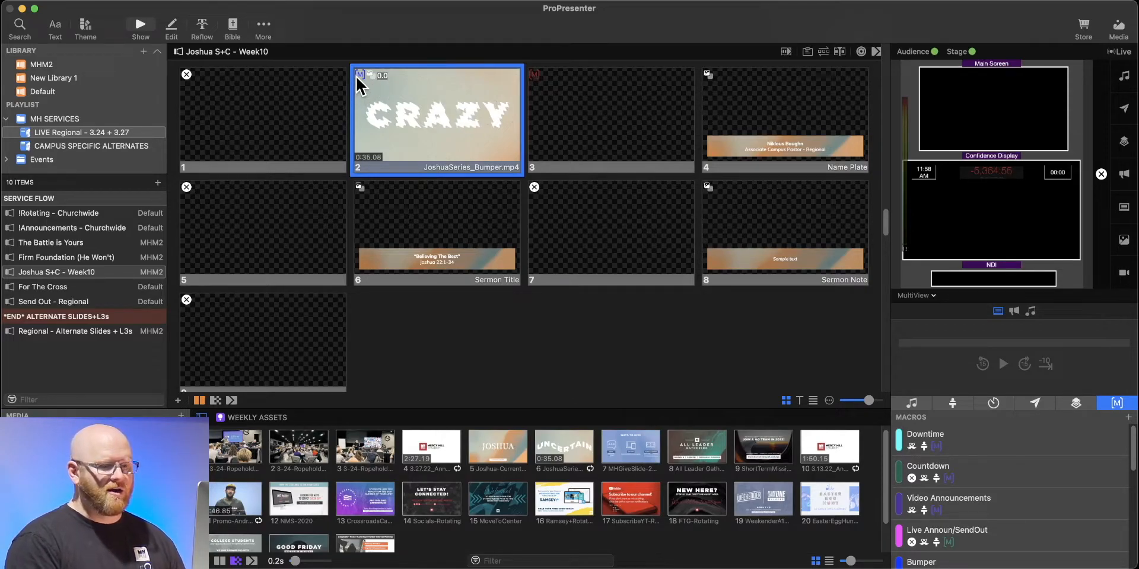
scroll(988, 522, down, 2)
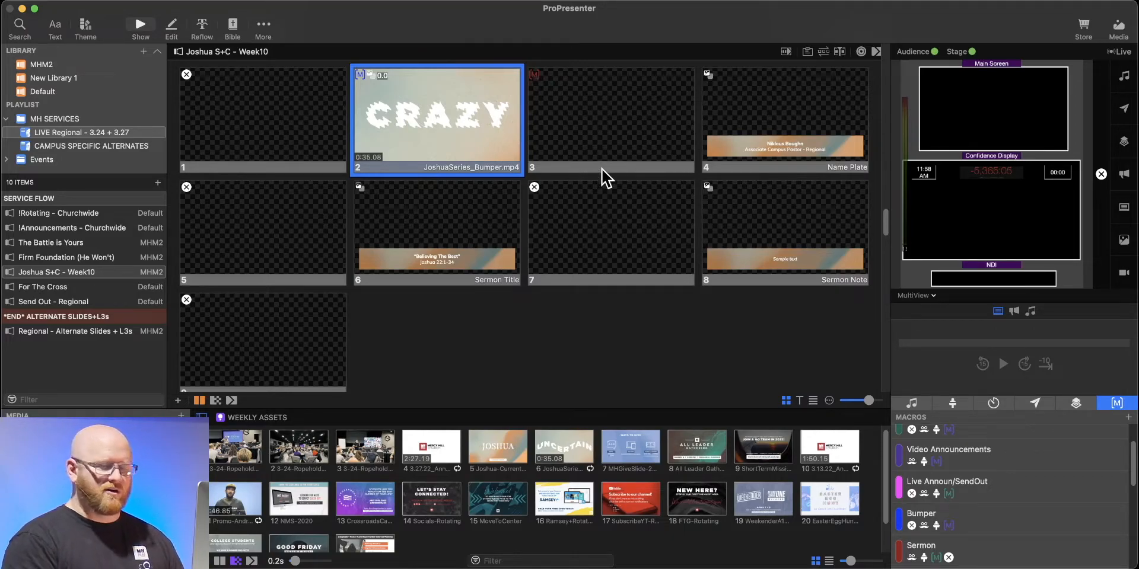
Switch to the Planning Center plan and review the For The Cross, Offering and Send Out items at the end of the service
key(super+Tab)
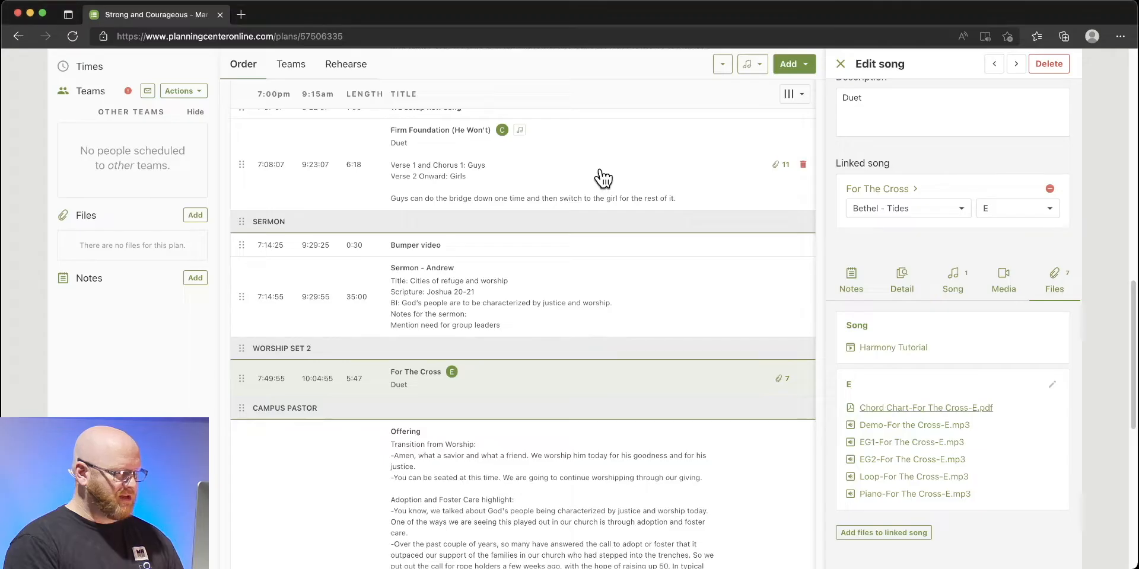
scroll(446, 301, down, 1)
scroll(449, 307, down, 2)
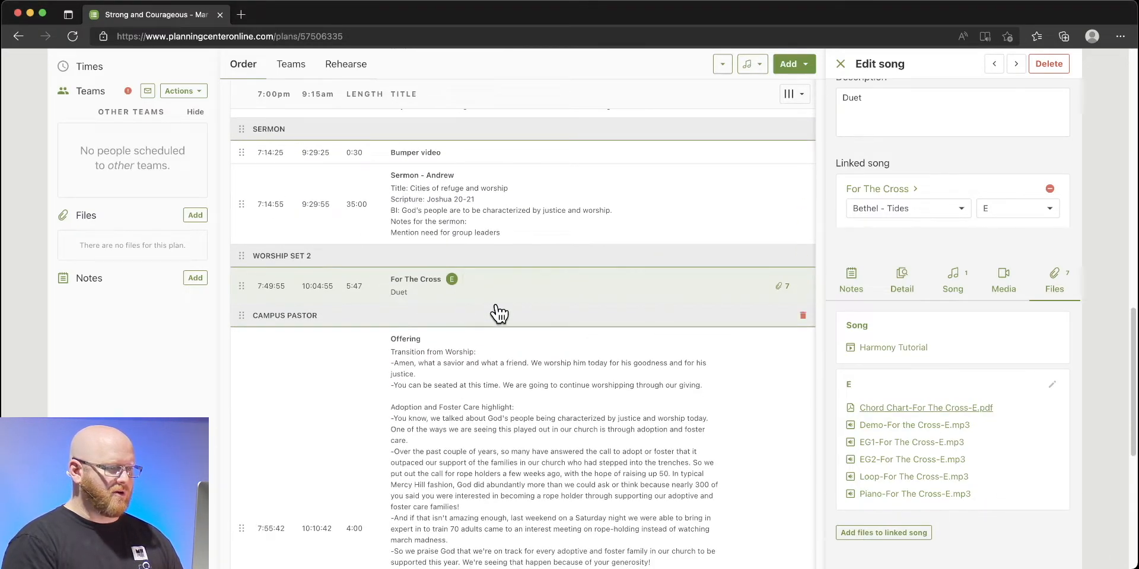
scroll(492, 249, down, 8)
scroll(477, 255, up, 2)
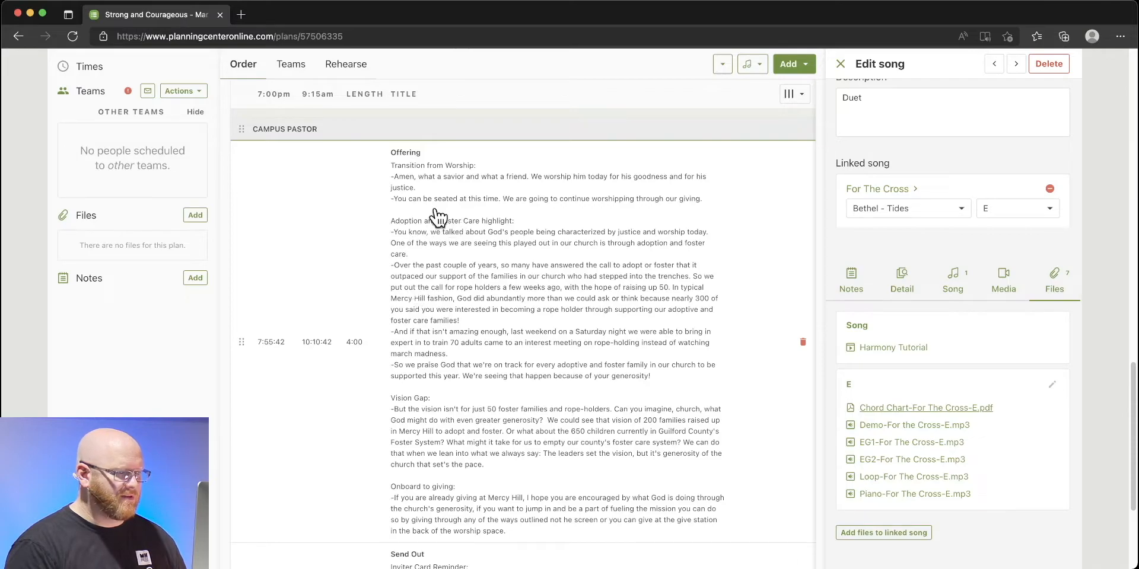
scroll(430, 415, down, 1)
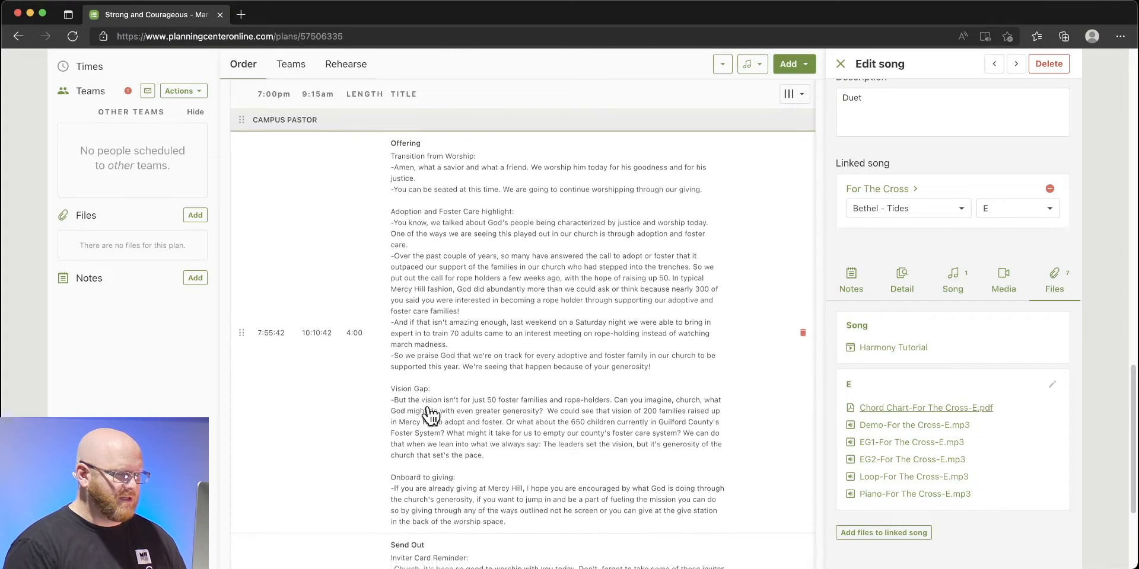
scroll(430, 415, down, 5)
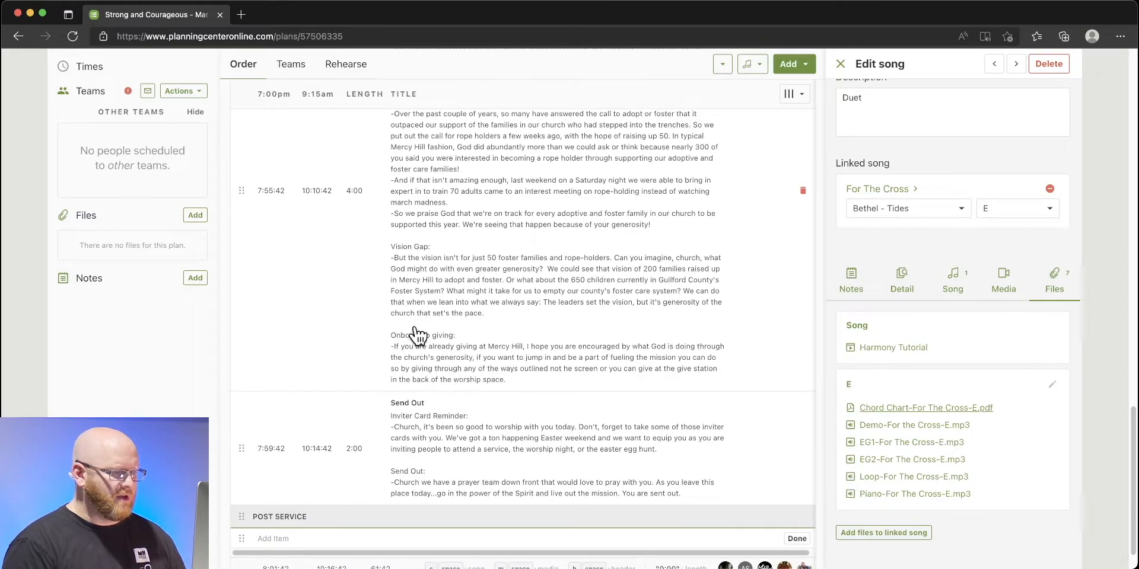
Switch back to ProPresenter and delete the Worship1, Worship2, Worship3 and parent commissioning slides from Send Out - Regional
key(super+Tab)
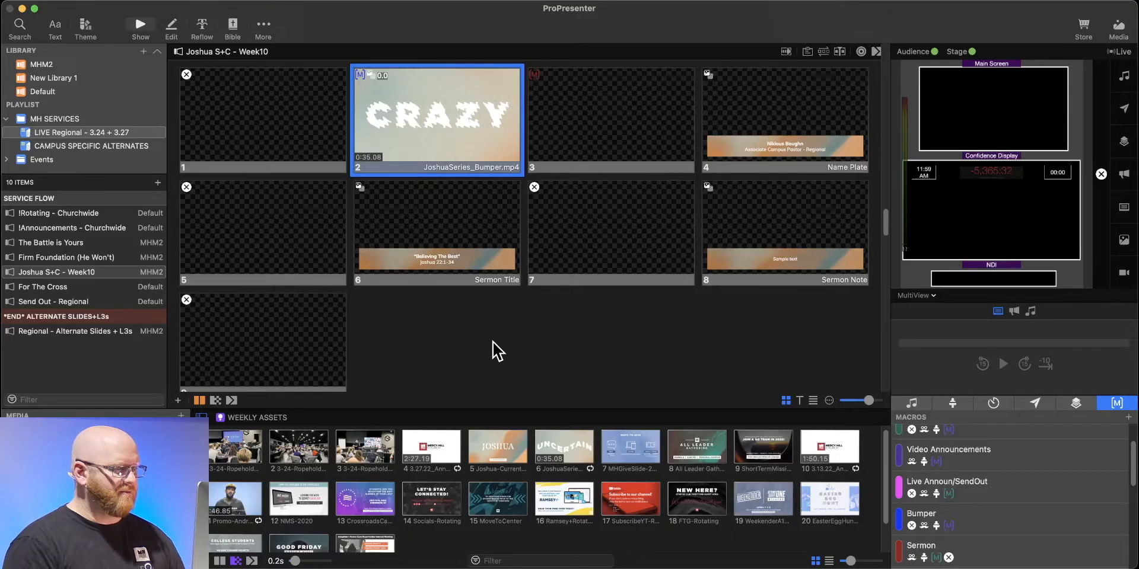
click(44, 288)
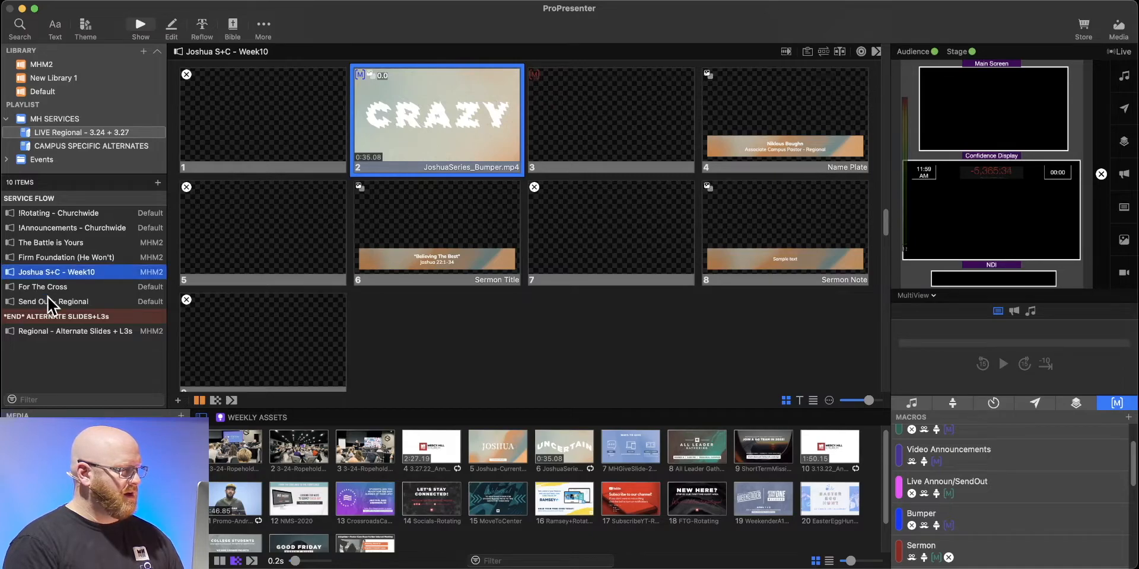
click(53, 304)
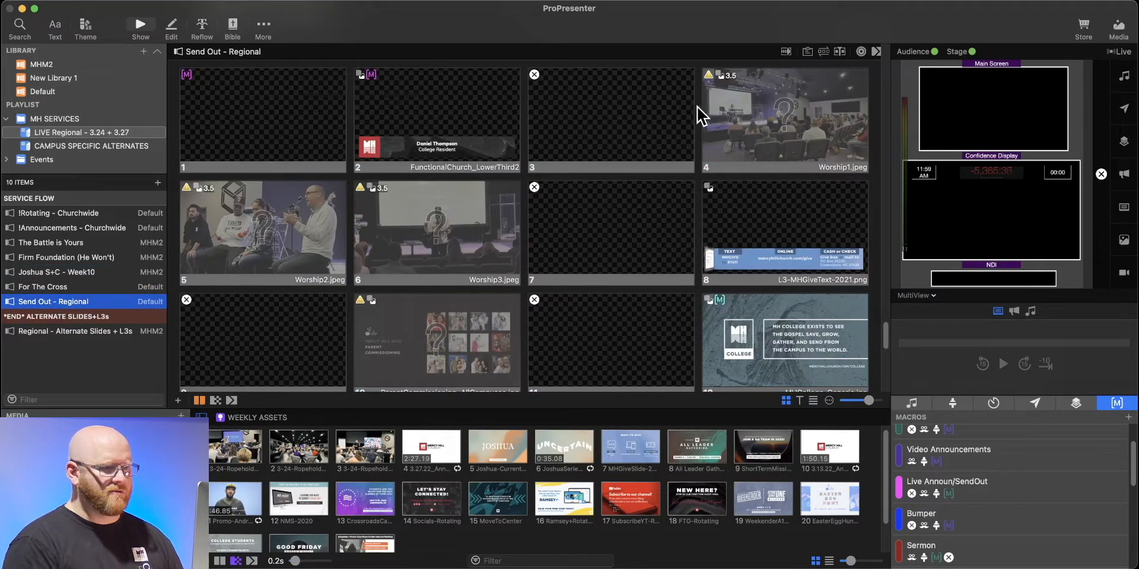
click(770, 112)
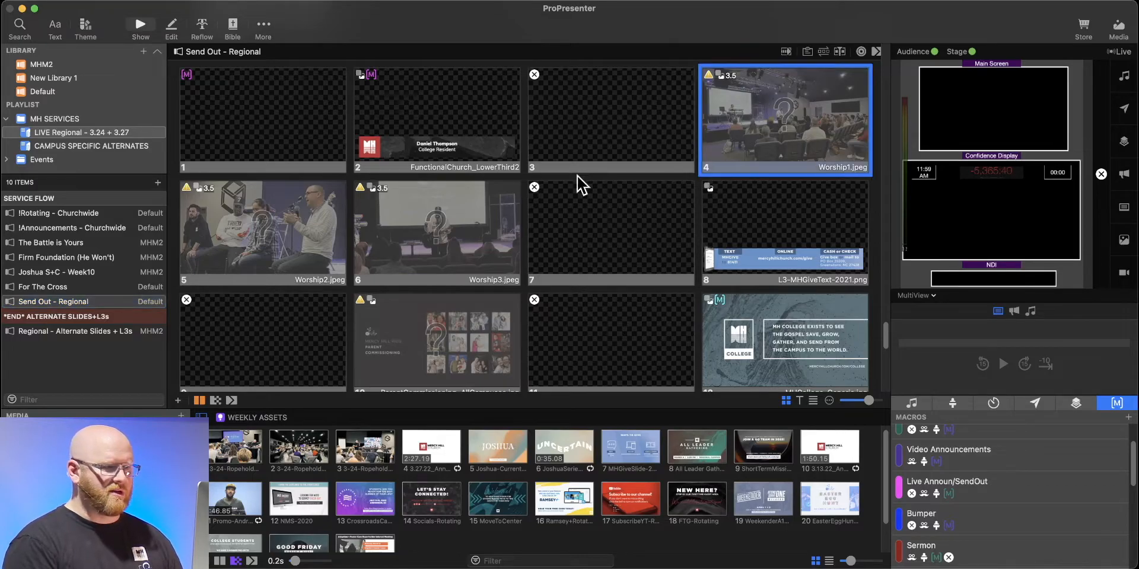
shift+click(295, 240)
super+click(458, 227)
super+click(467, 325)
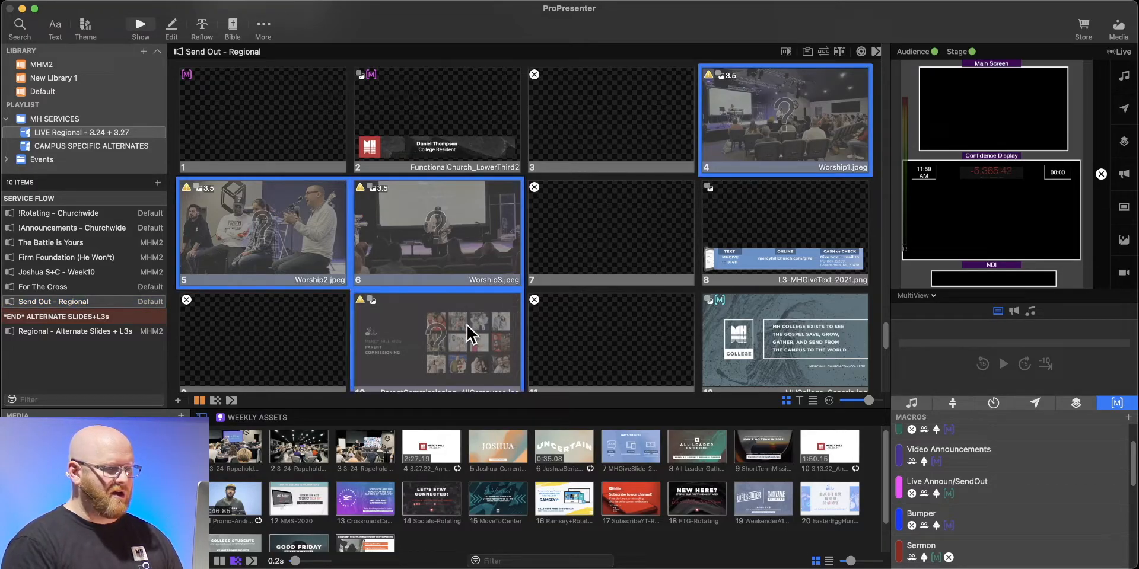
right_click(750, 102)
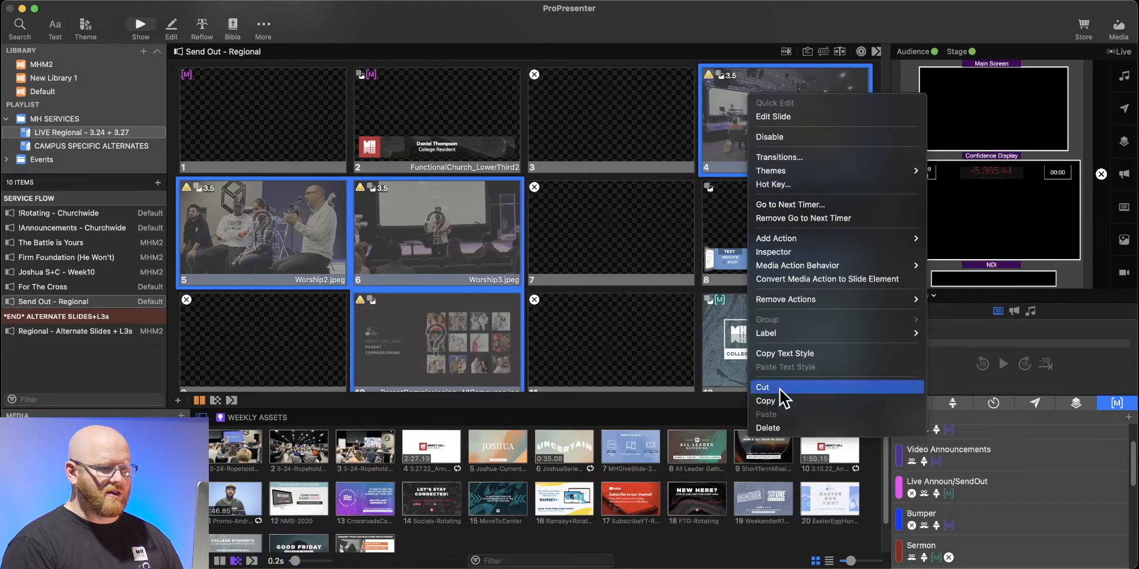
click(780, 422)
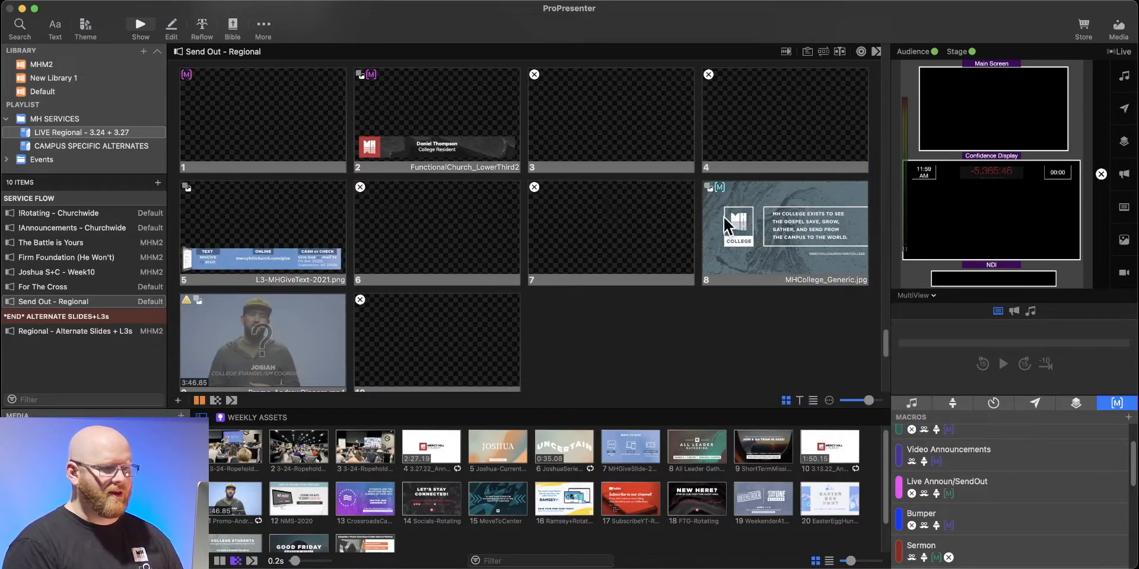
Delete the MH College graphic slide and the missing promo video slide from Send Out - Regional
click(768, 229)
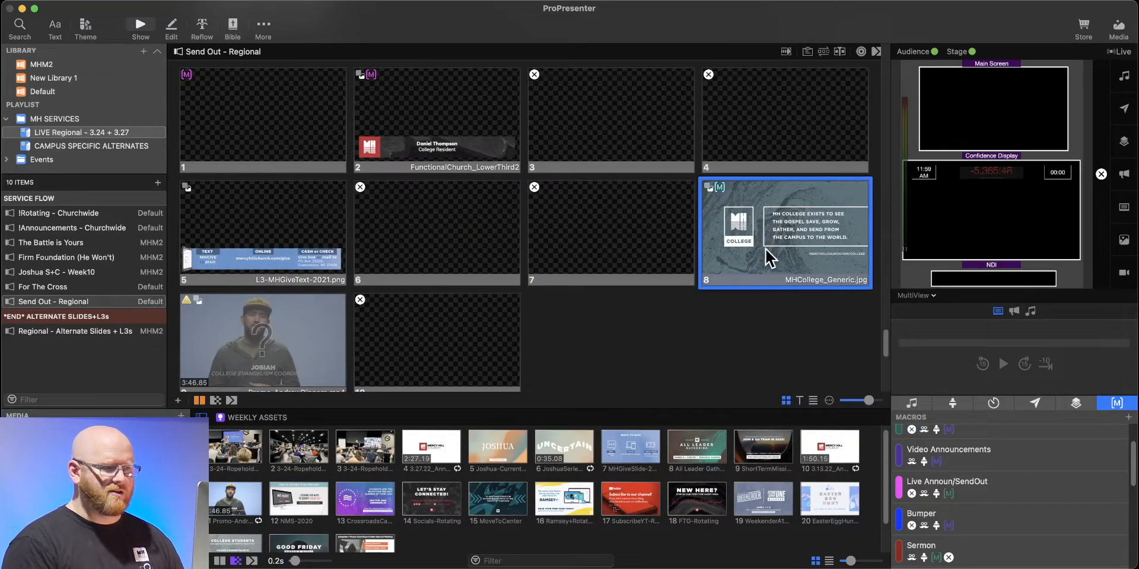
super+click(260, 358)
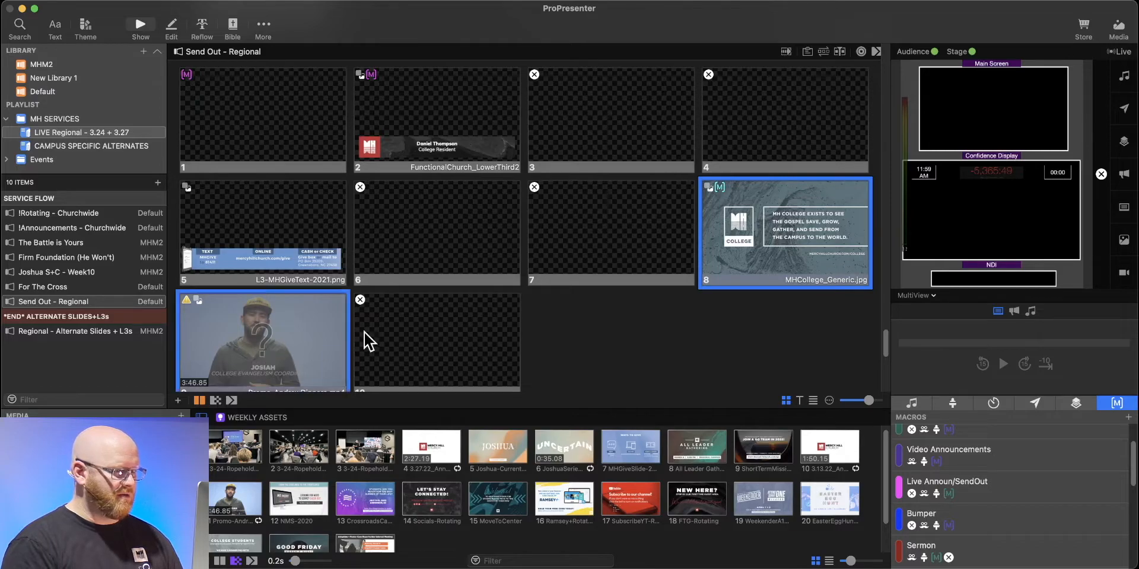
right_click(760, 235)
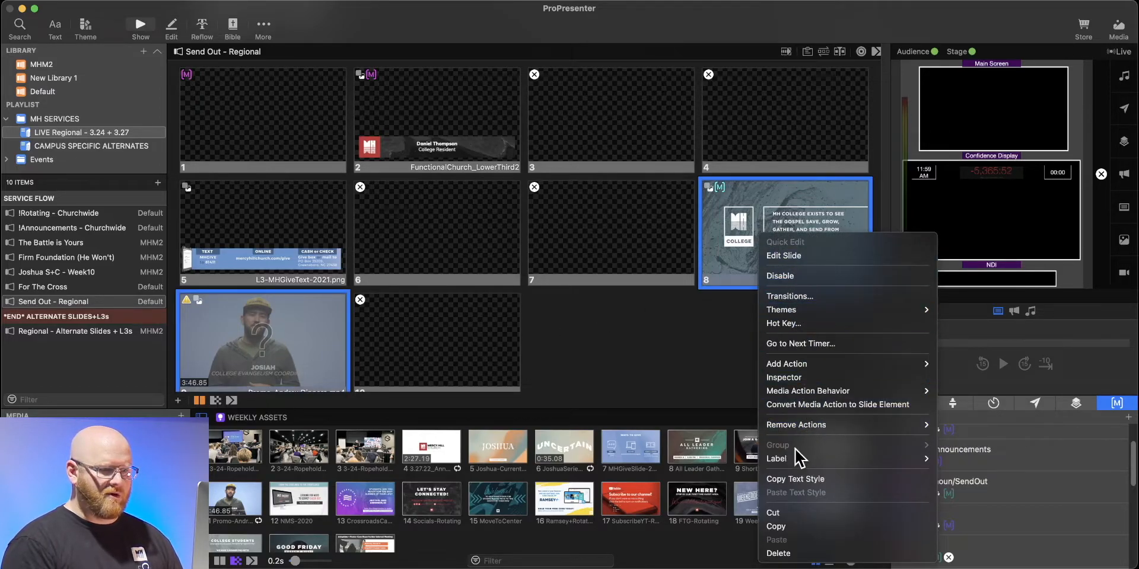
click(795, 552)
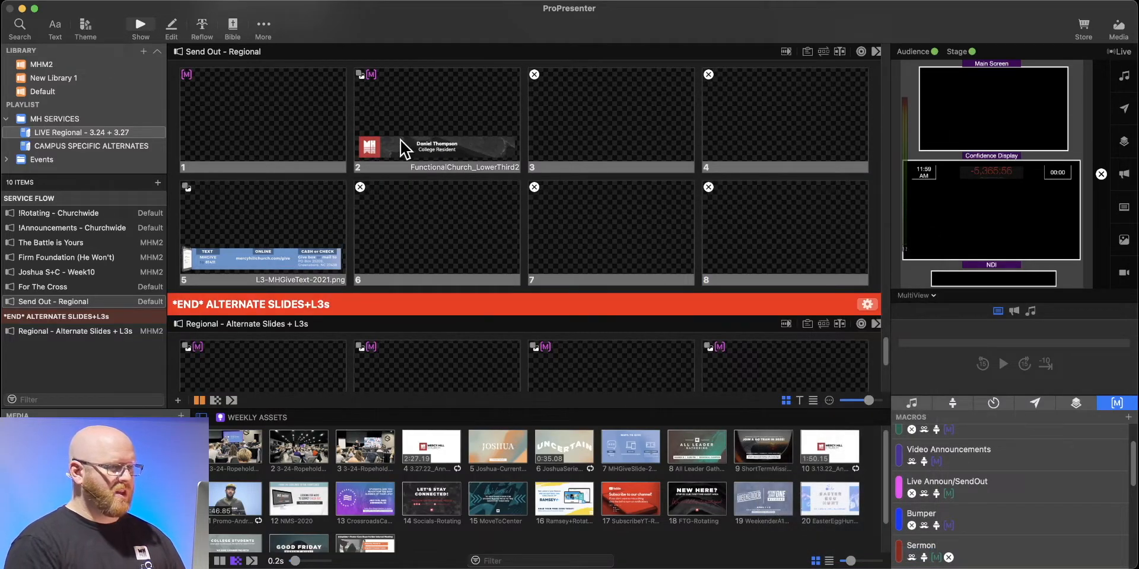
Move the L3-MHGiveText-2021.png slide to fourth place in Send Out - Regional and delete the last three blank slides
mouse_move(243, 259)
mouse_down()
mouse_move(469, 218)
mouse_move(673, 144)
mouse_up()
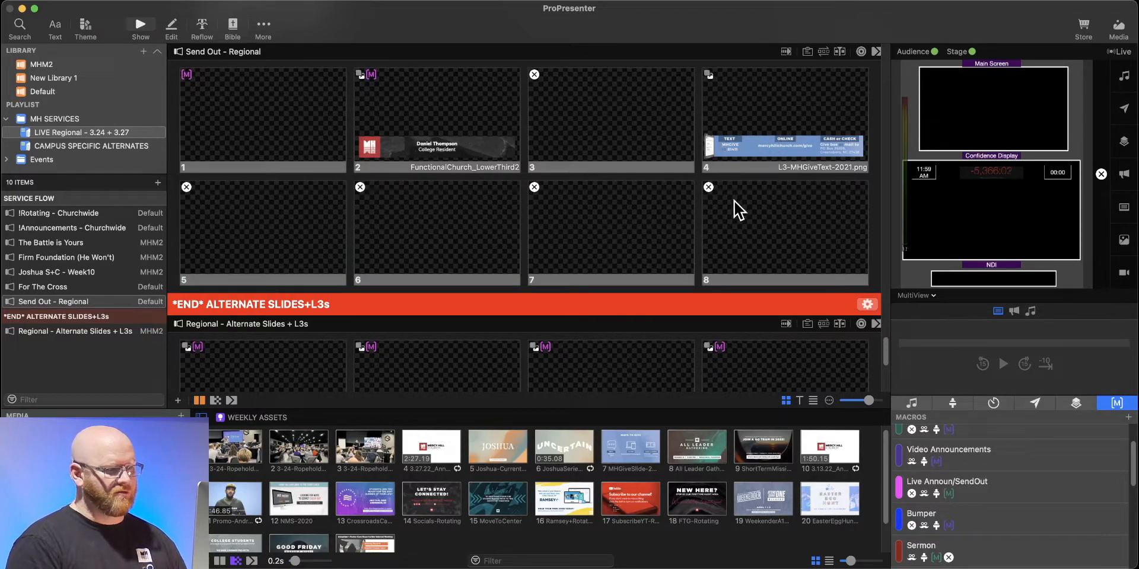
click(715, 237)
shift+click(630, 237)
shift+click(472, 240)
right_click(448, 232)
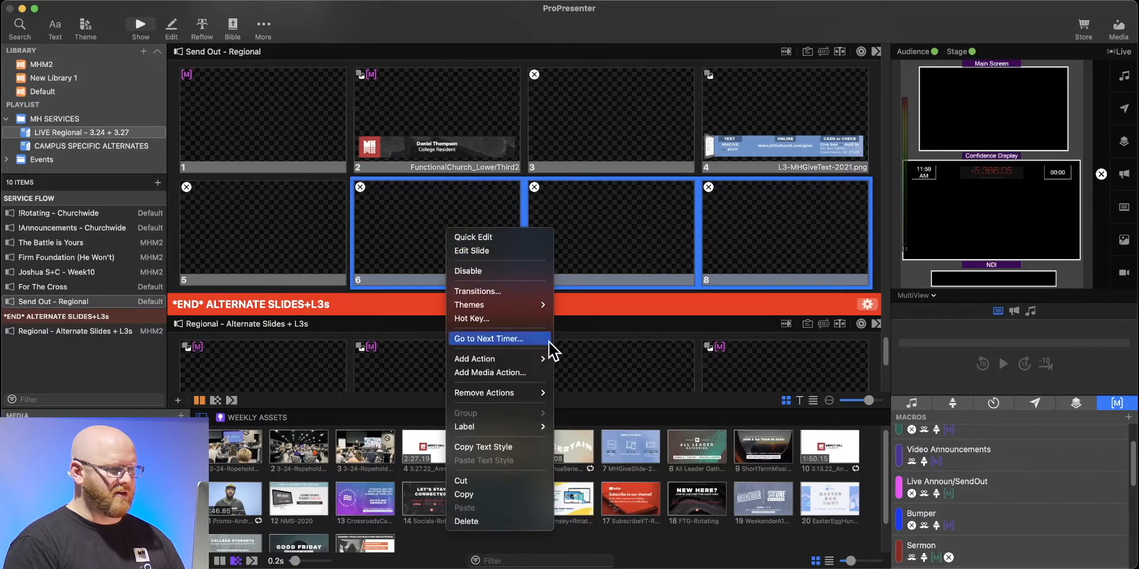
click(481, 522)
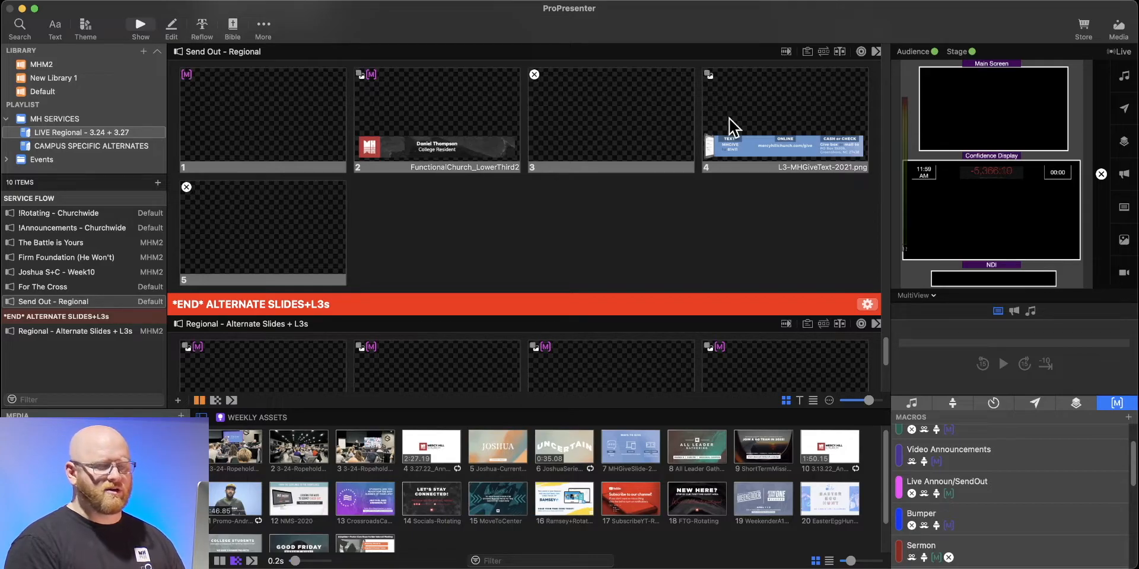
click(1118, 27)
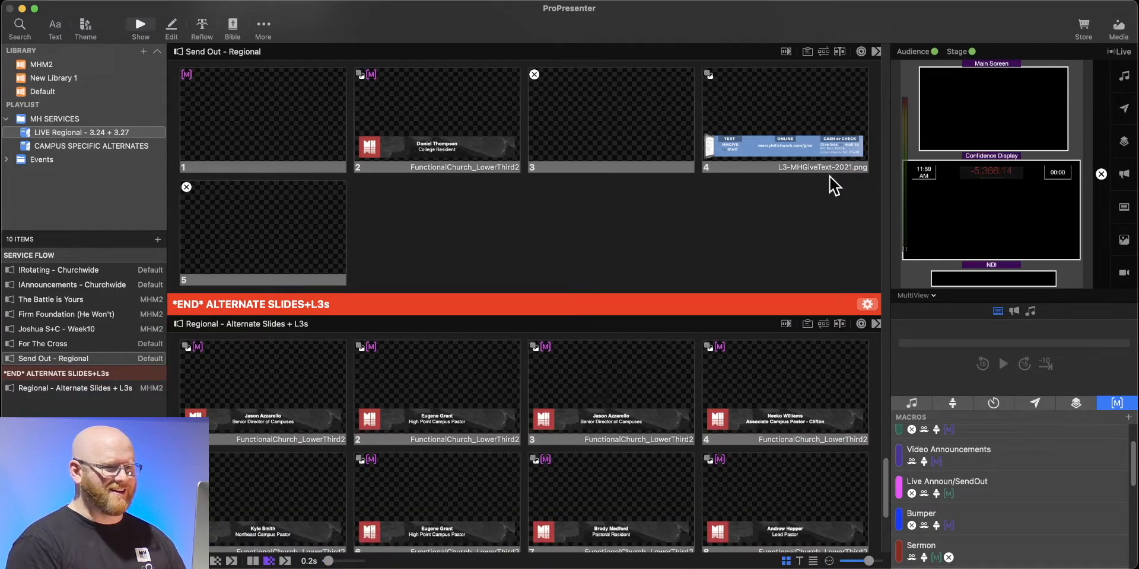
Switch to Planning Center and open the _Regional Thursday Night Service plan for March 24, 2022 to check the campus pastor
key(super+Tab)
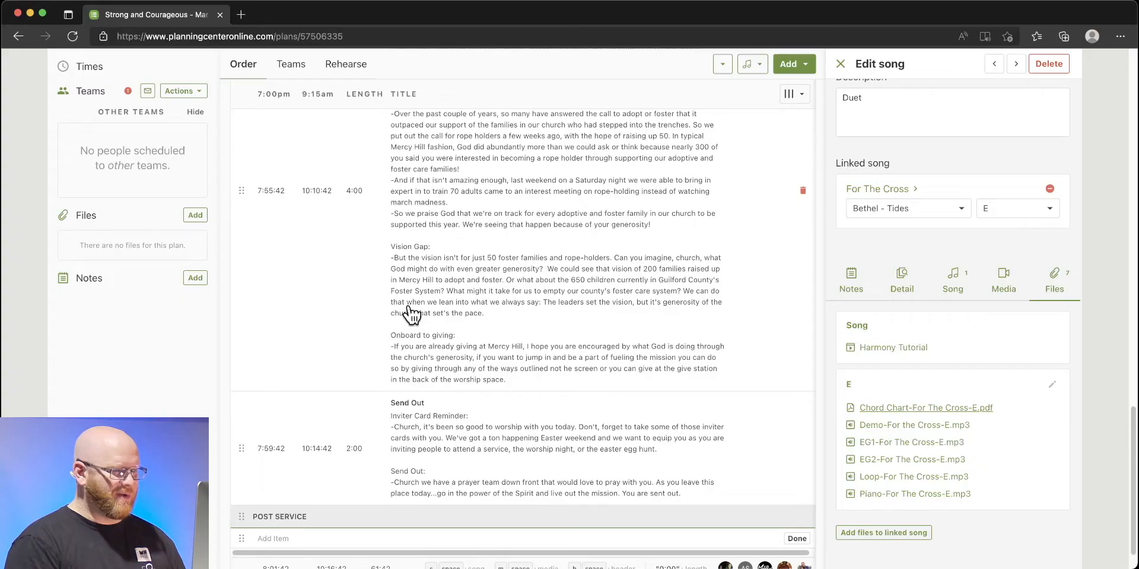
scroll(315, 389, down, 1)
scroll(330, 389, up, 1)
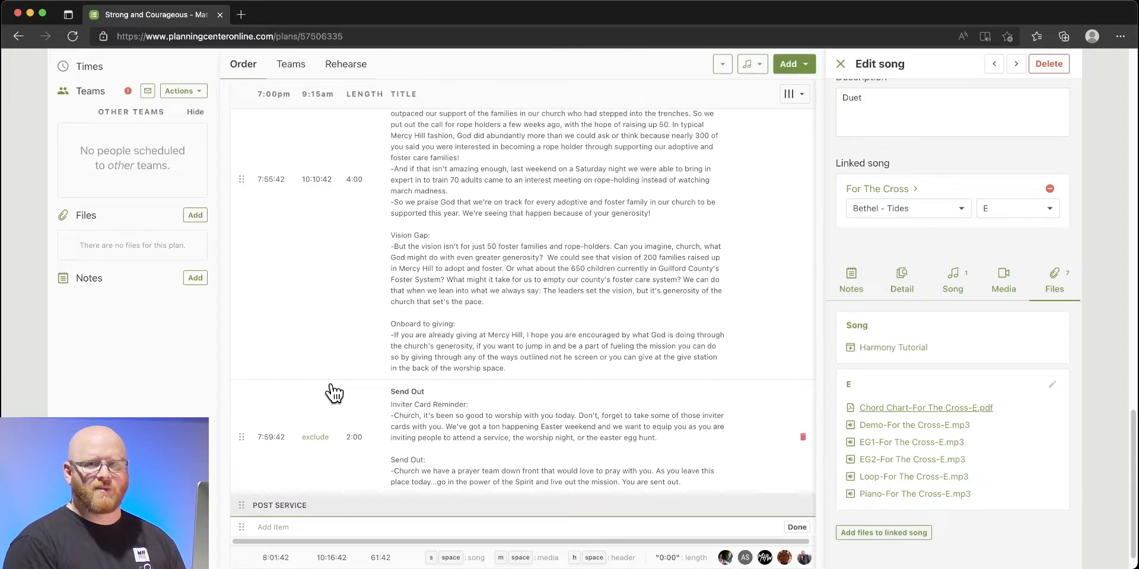
scroll(334, 392, up, 10)
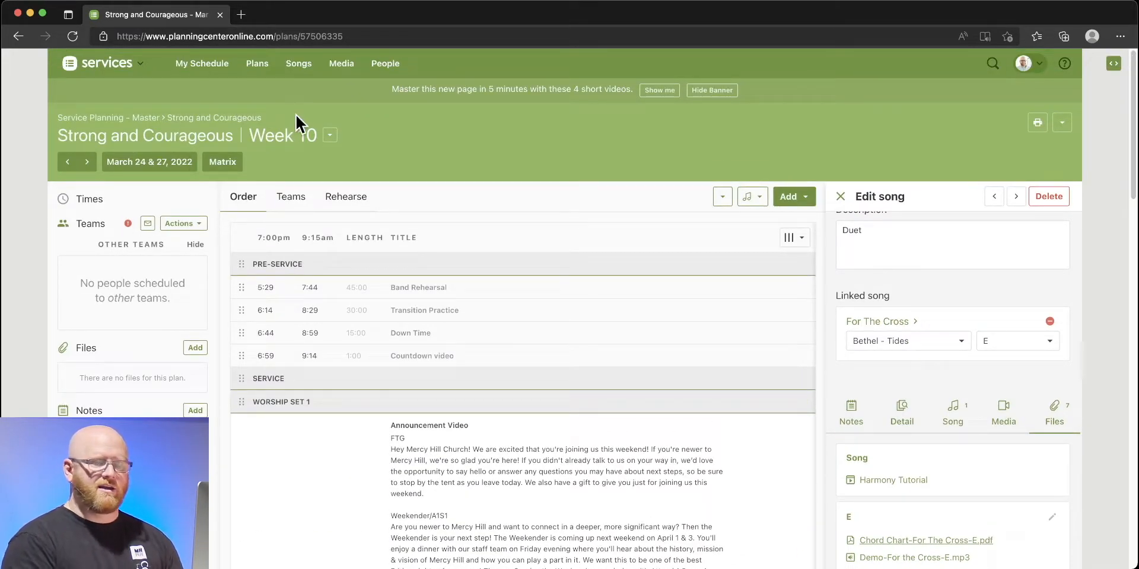
click(105, 118)
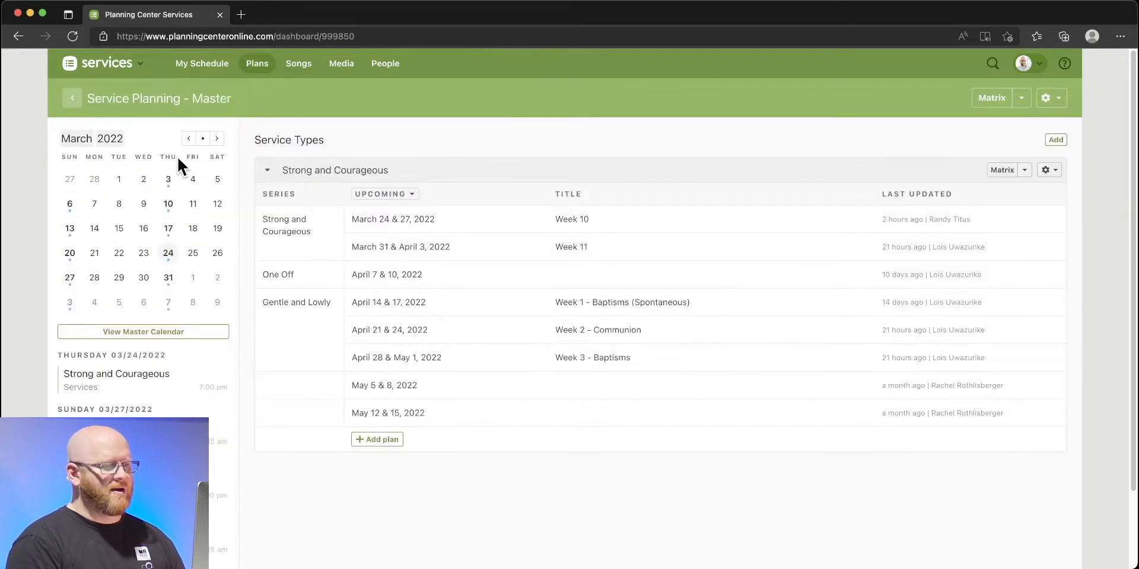
click(73, 100)
click(83, 125)
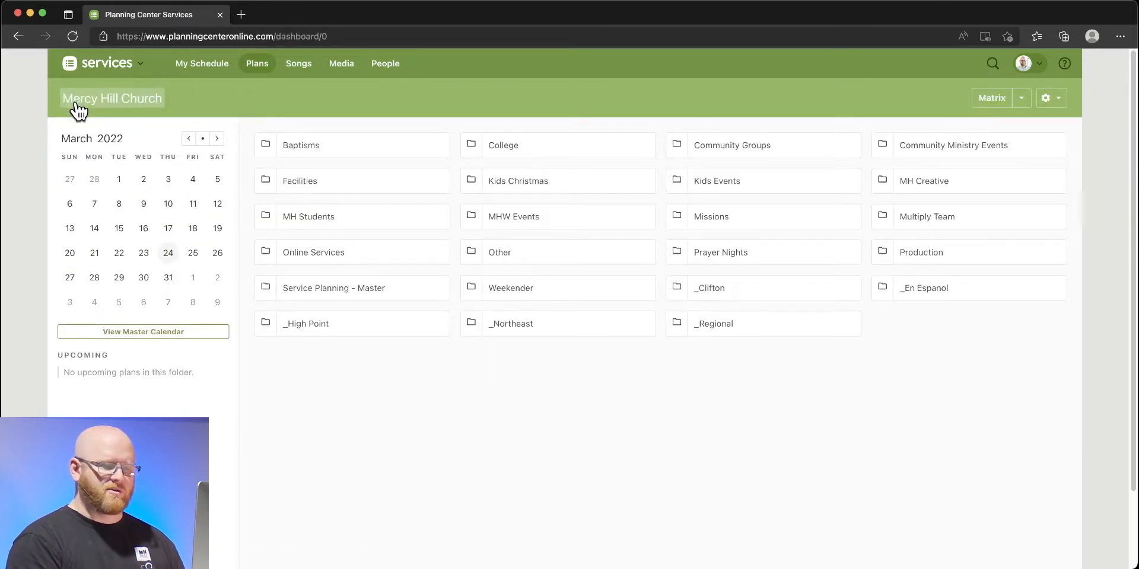
click(716, 331)
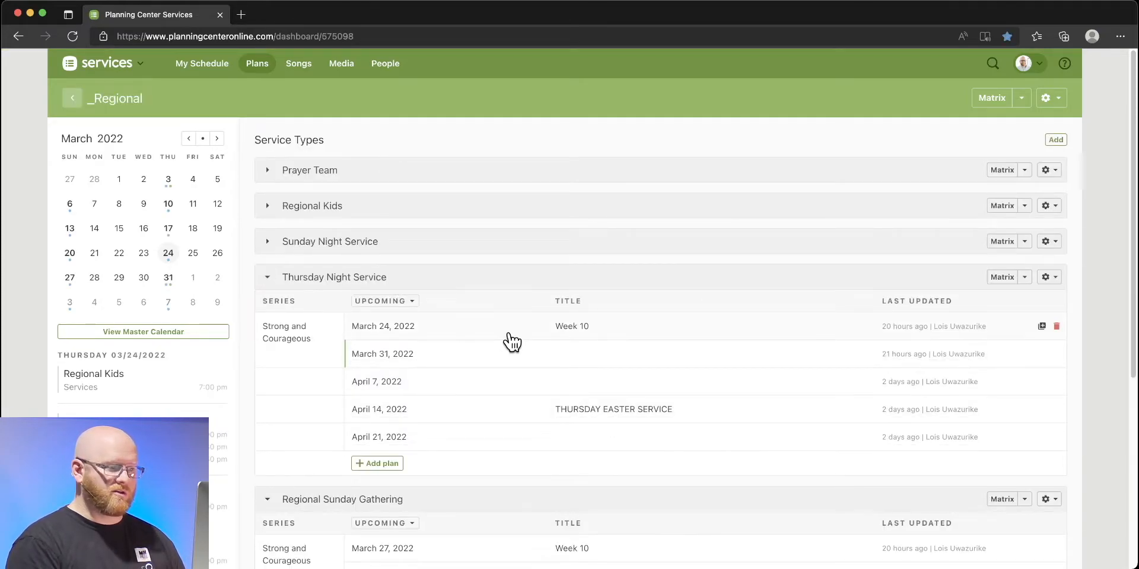
click(536, 336)
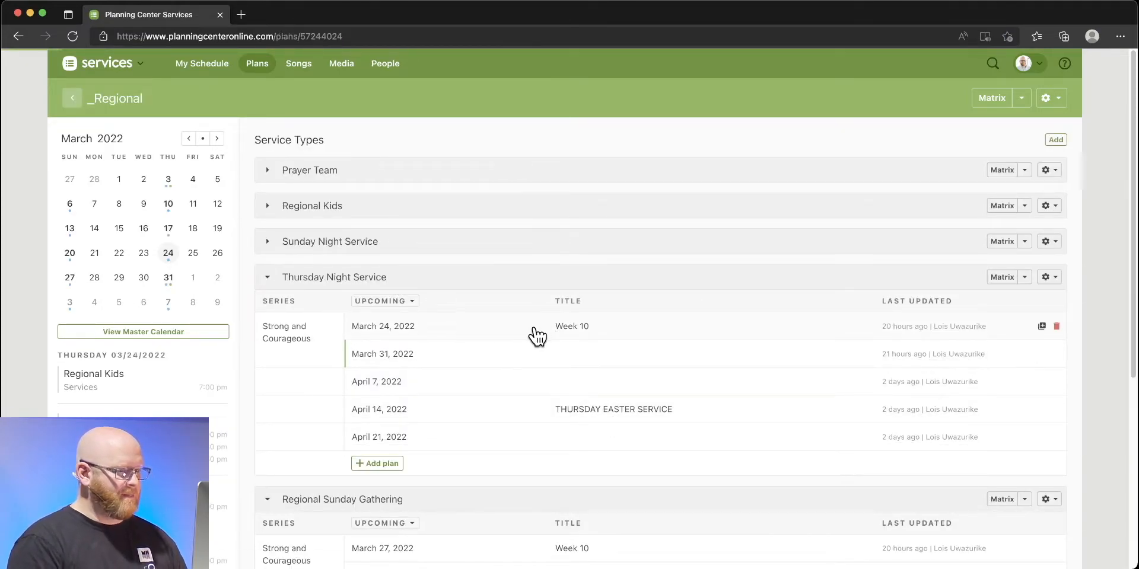
scroll(133, 361, down, 3)
scroll(139, 371, down, 8)
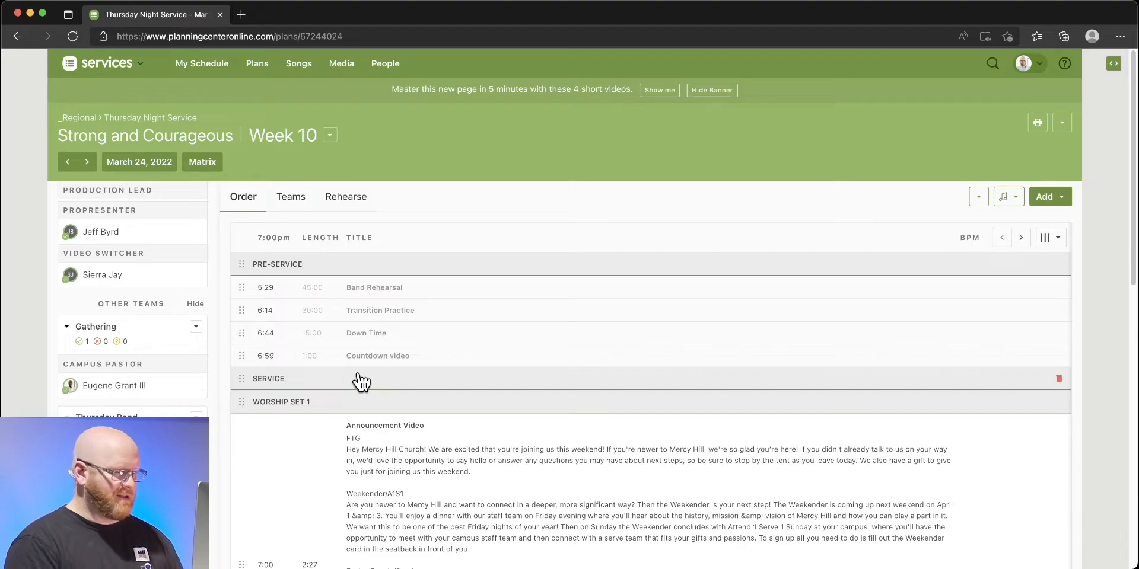
Switch back to ProPresenter and replace the College Resident lower third in Send Out - Regional with the alternates' second slide, High Point Campus Pastor
key(super+Tab)
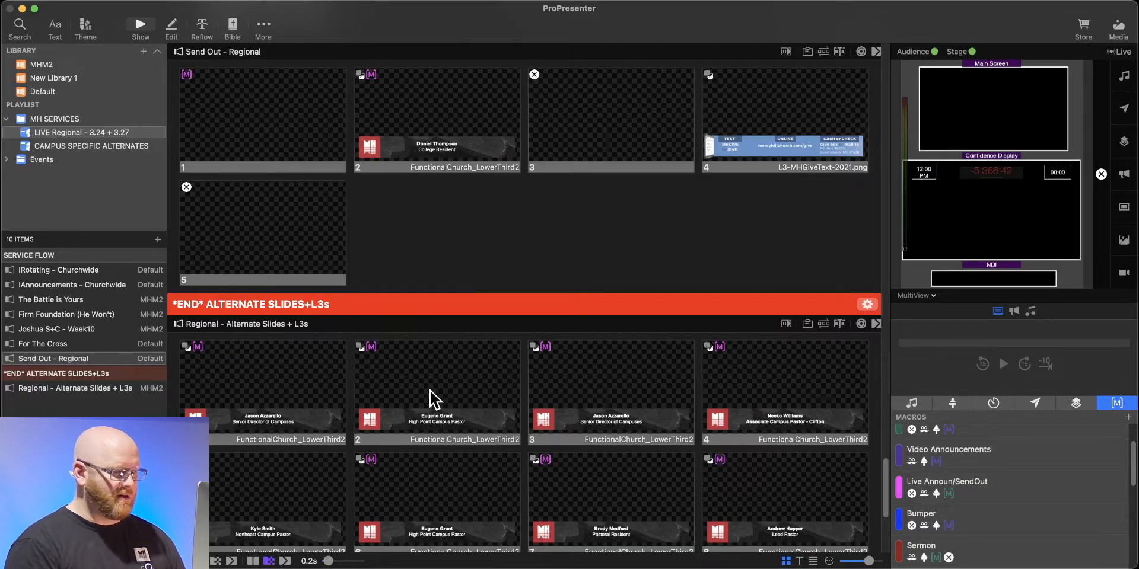
right_click(437, 372)
click(348, 446)
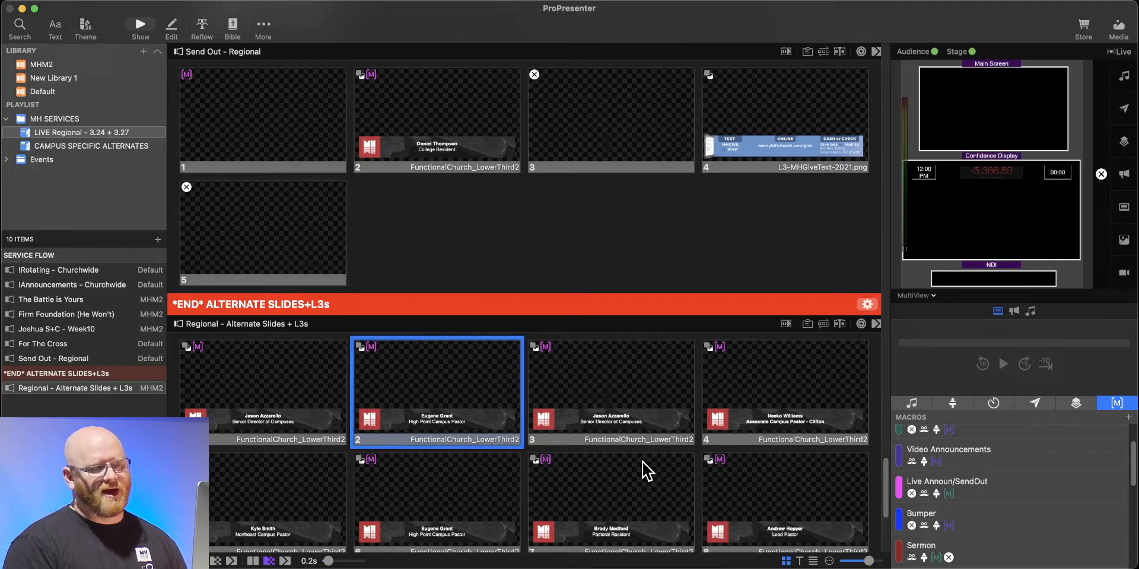
right_click(466, 126)
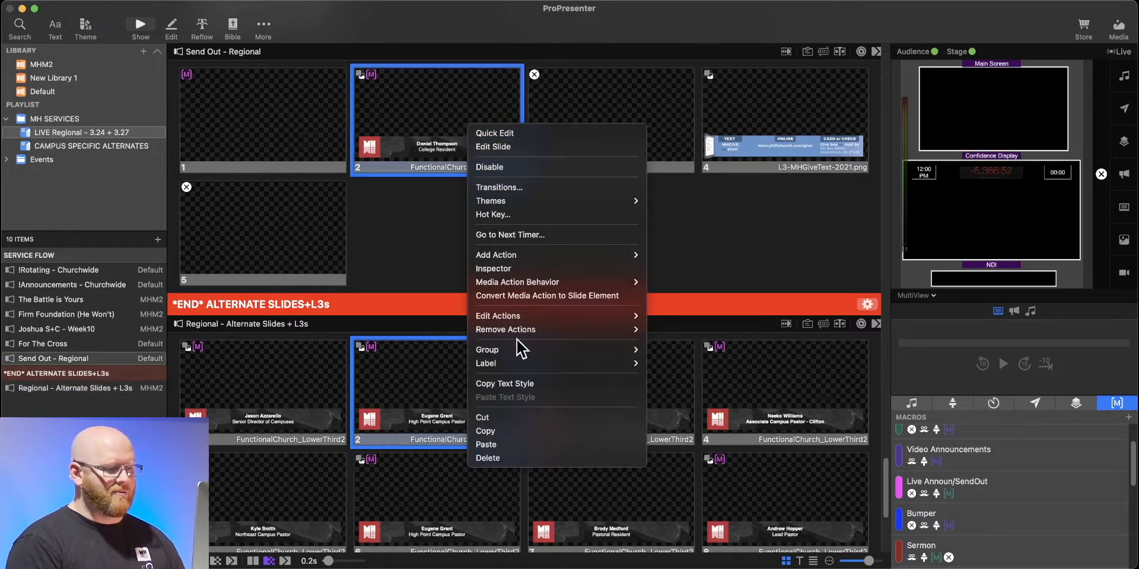
click(510, 445)
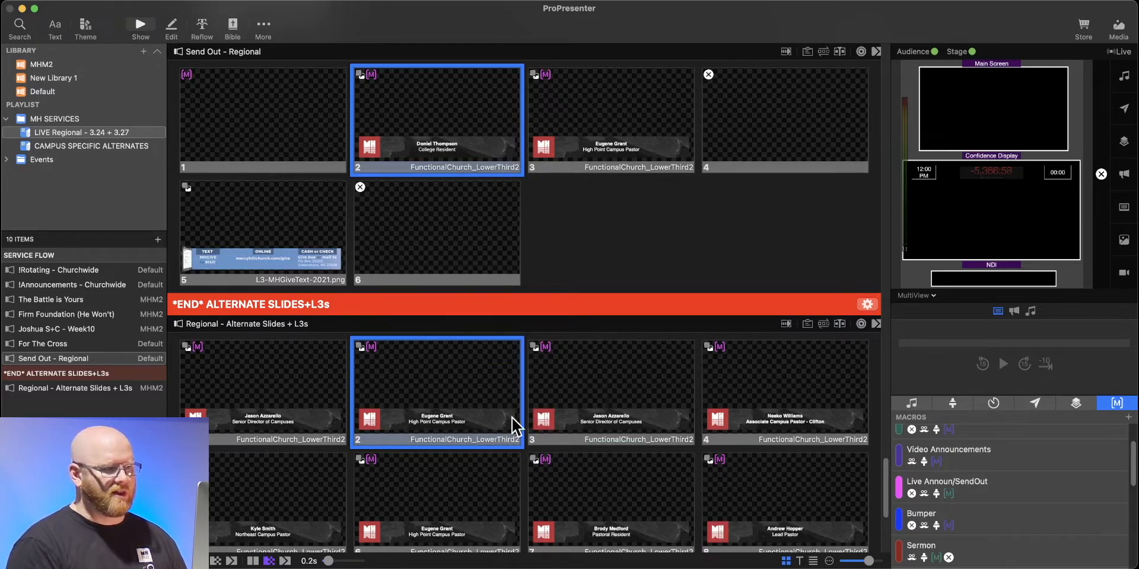
right_click(423, 83)
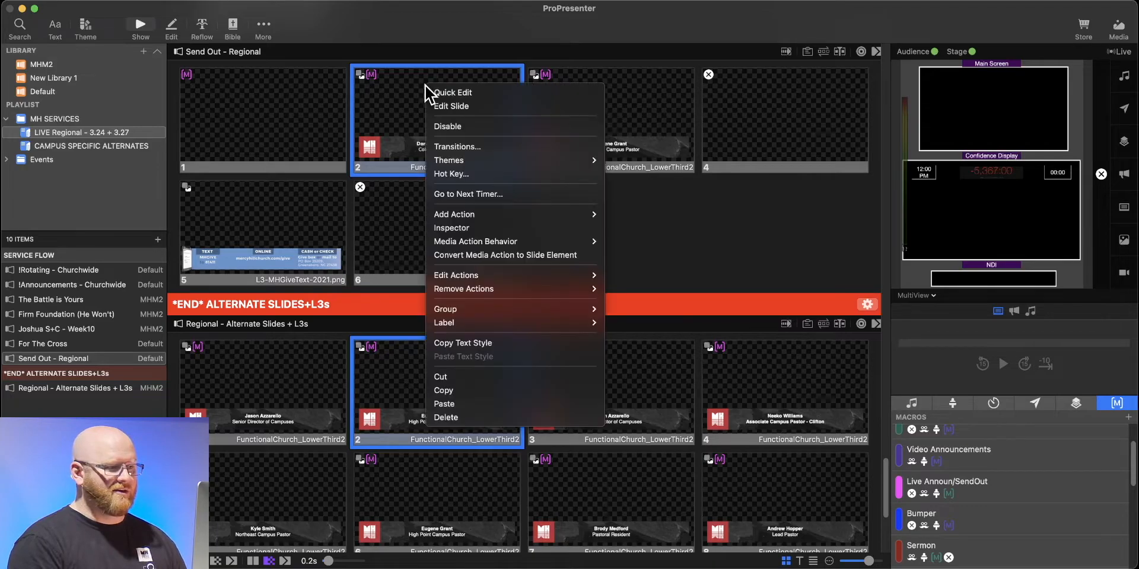
click(467, 418)
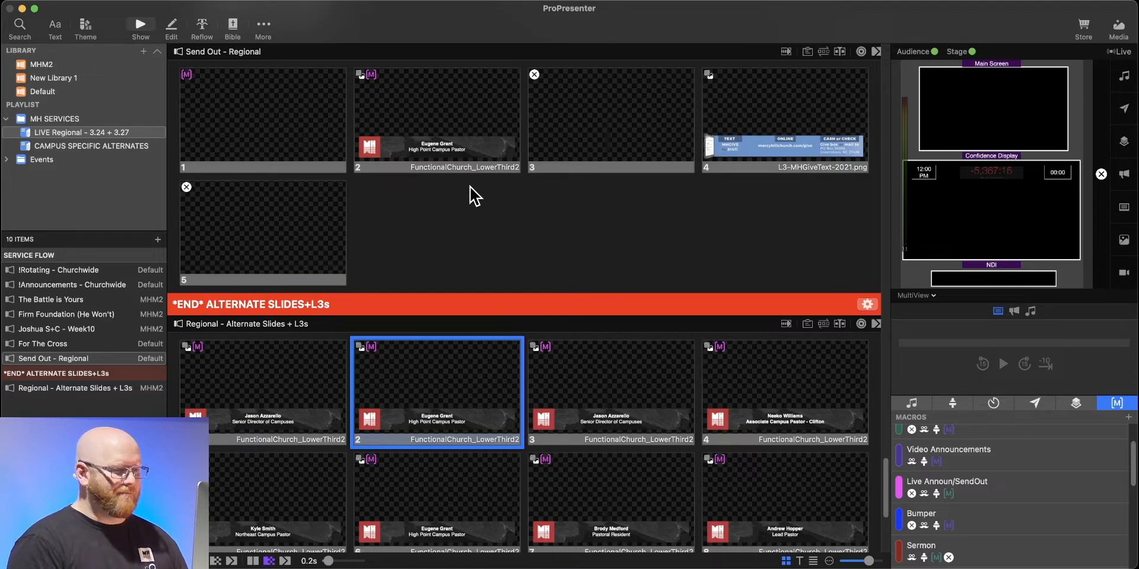
Switch to Planning Center and review the Thursday Night Service order from the first song through Campus Pastor
key(super+Tab)
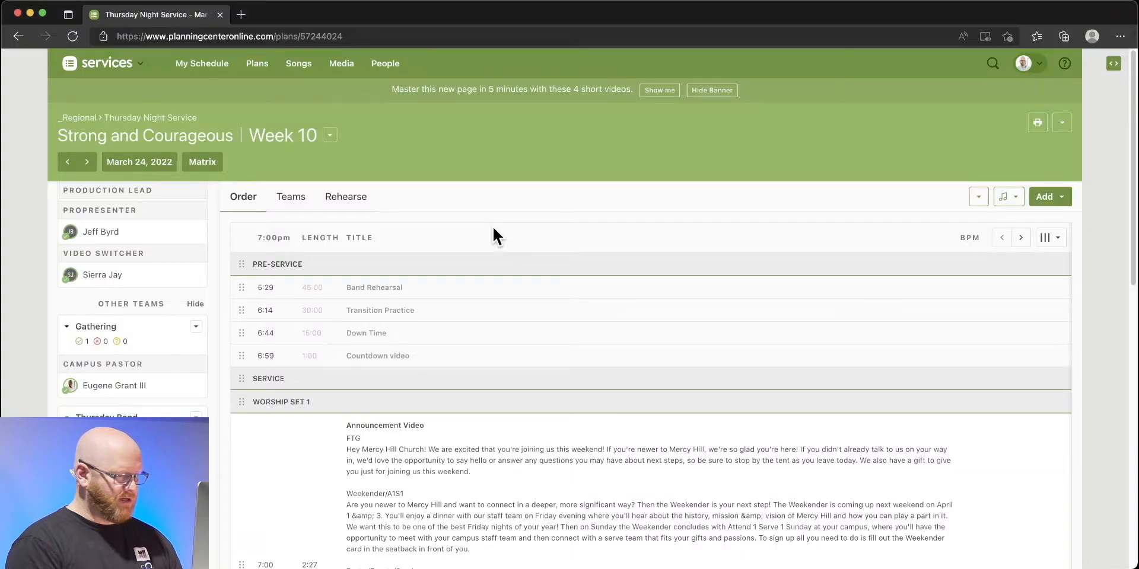
scroll(491, 409, down, 10)
scroll(494, 418, up, 6)
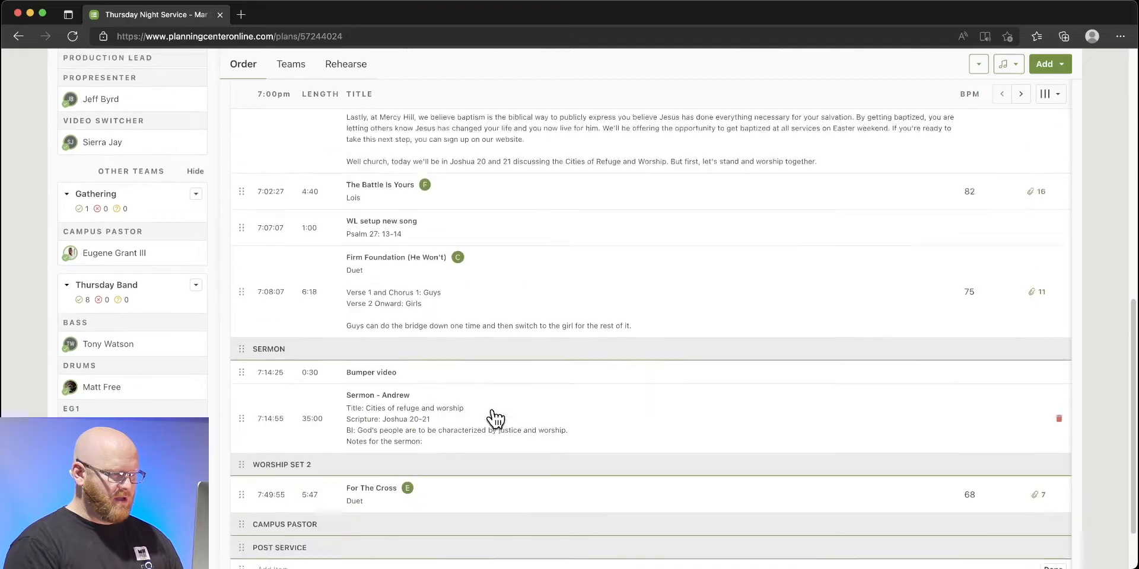
Switch back to ProPresenter and look through the lyric slides of The Battle is Yours up to the start of Firm Foundation
key(super+Tab)
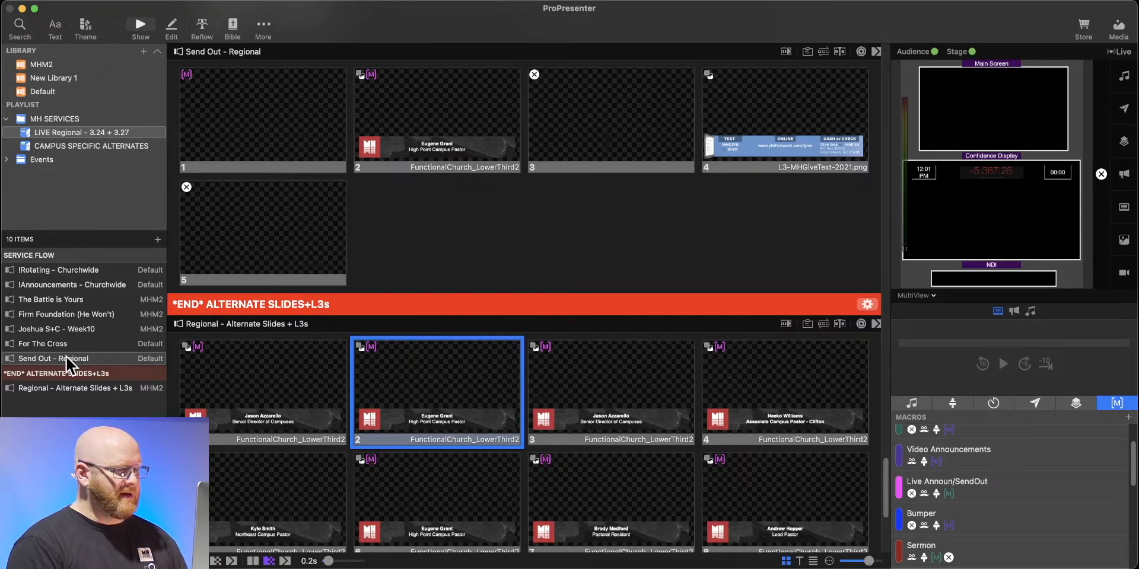
click(59, 300)
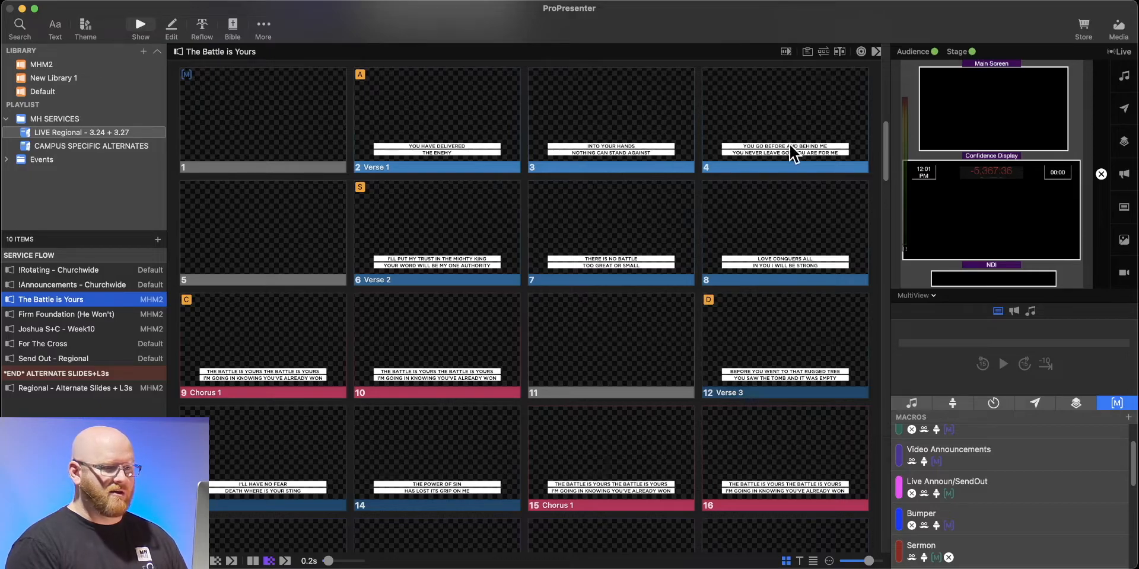
scroll(630, 313, down, 5)
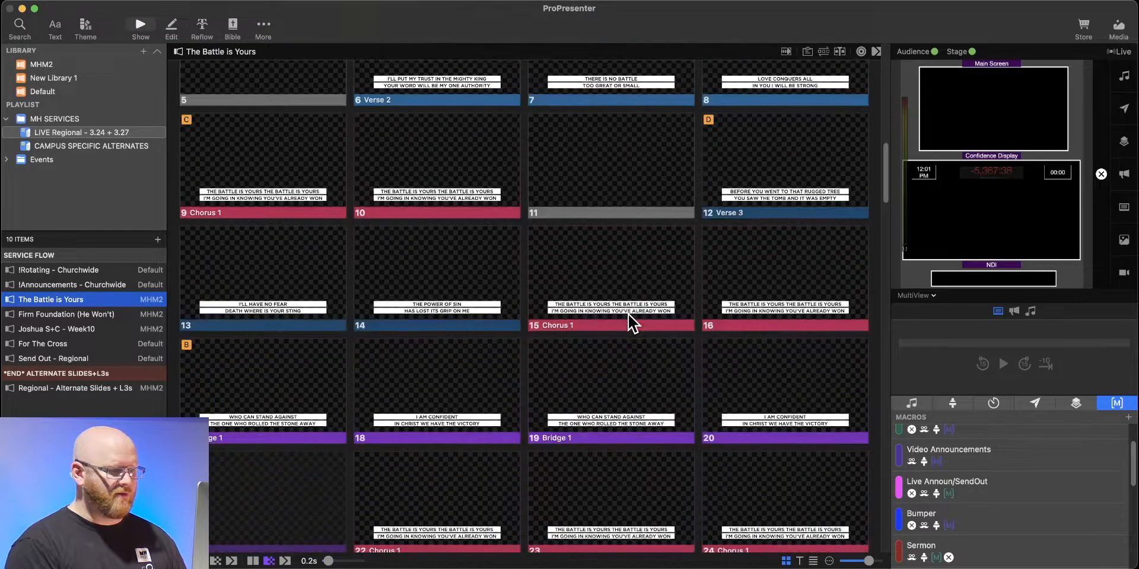
scroll(629, 314, down, 5)
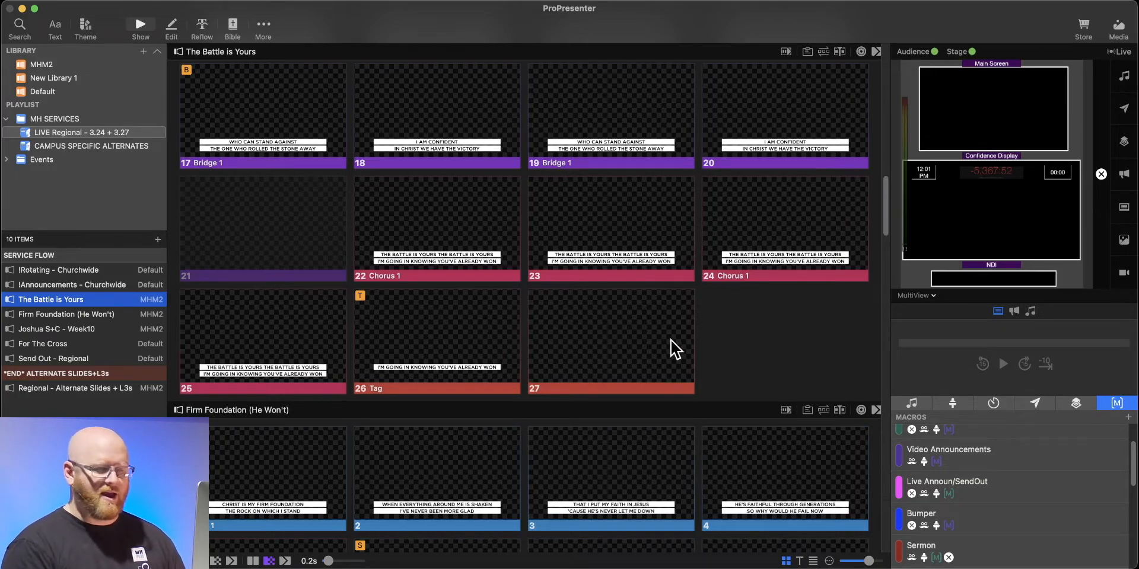
scroll(397, 373, down, 5)
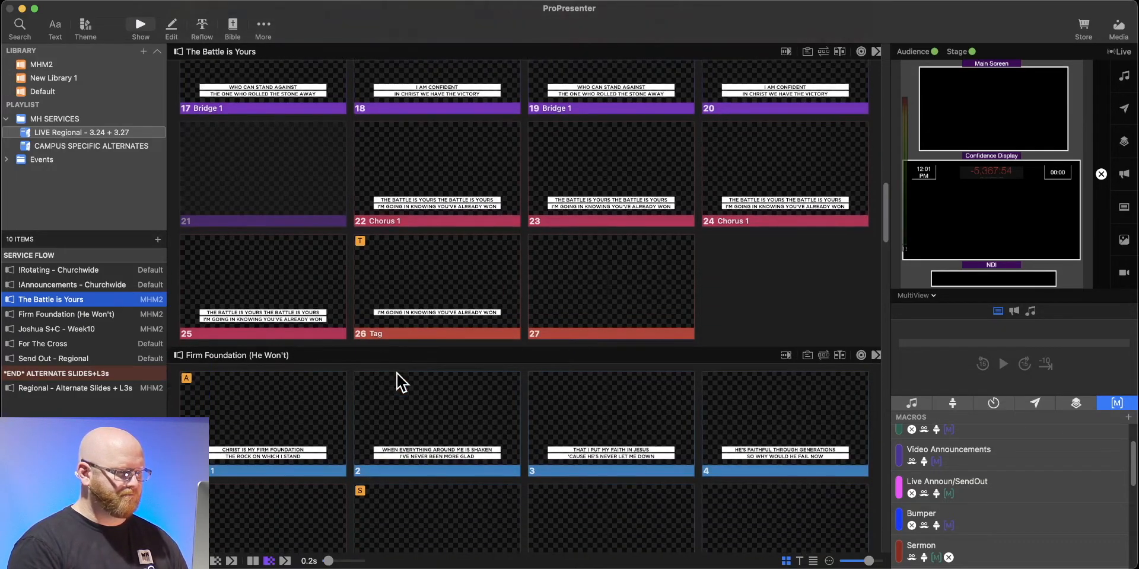
scroll(398, 380, down, 2)
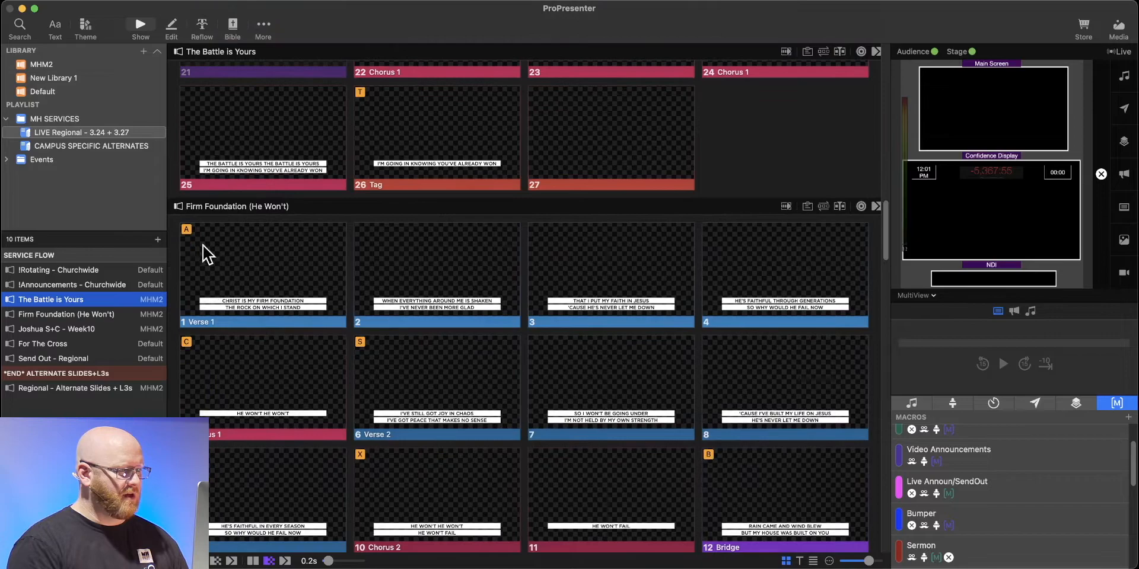
Create a new arrangement named Arrangement1 for the song Firm Foundation (He Won't)
click(35, 314)
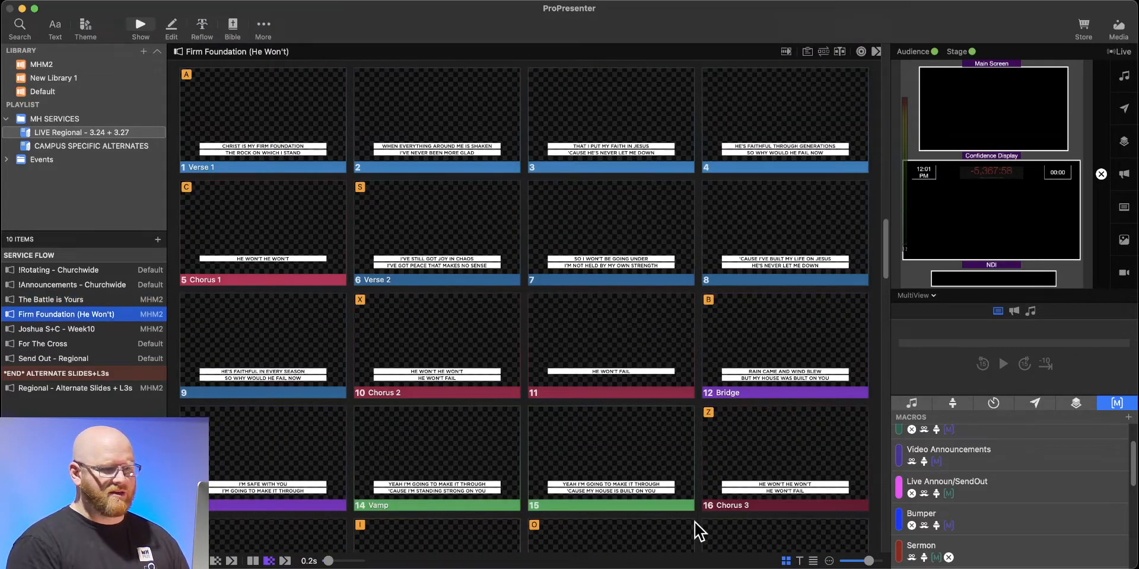
click(824, 52)
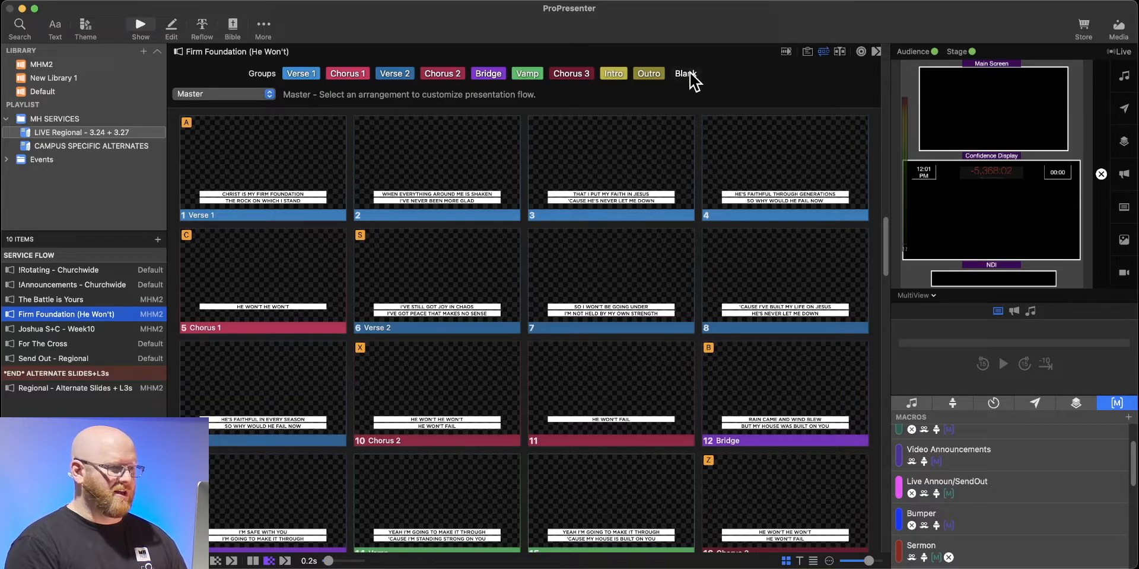
click(261, 93)
click(237, 115)
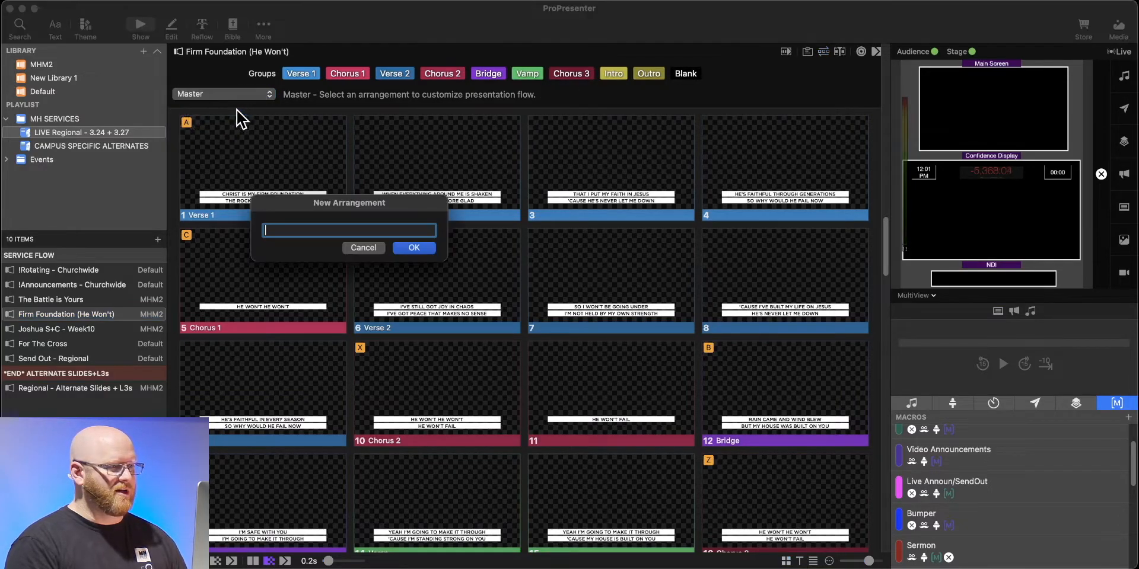
text(A)
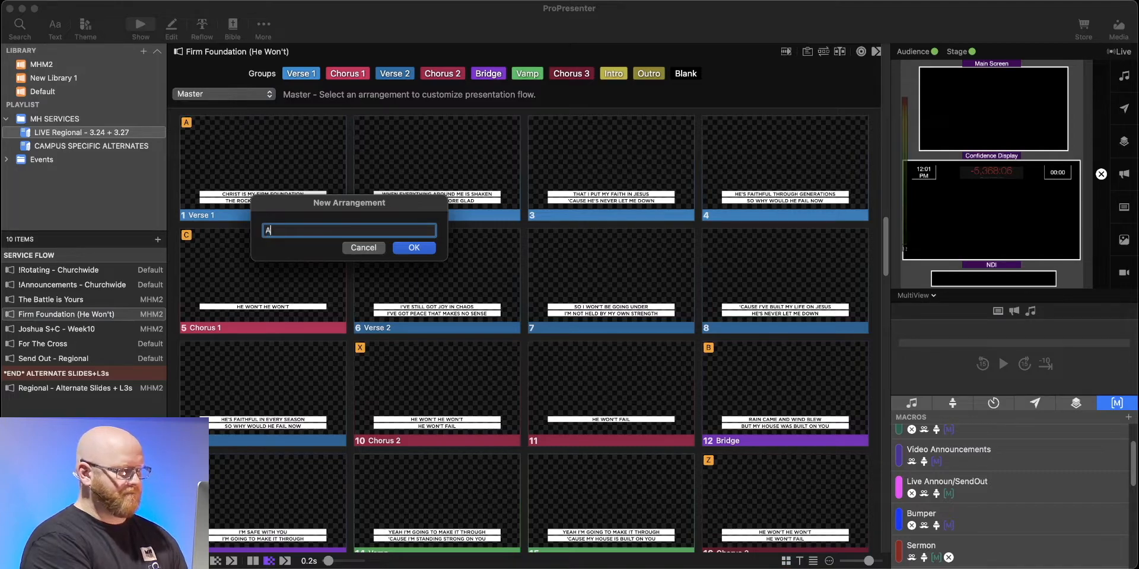
text(rrangement1)
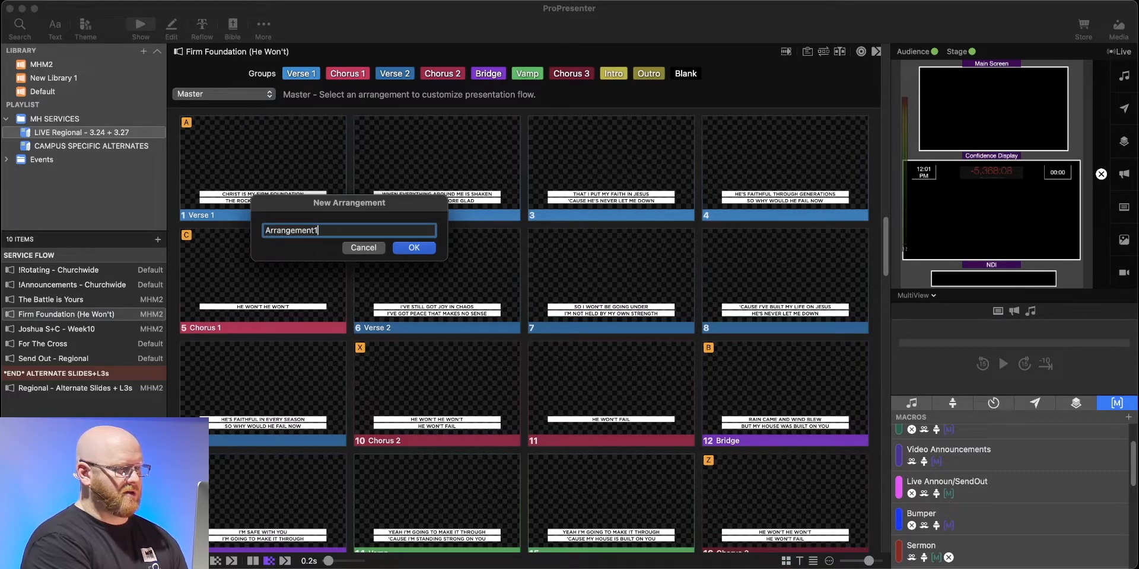
key(Return)
Rearrange Arrangement1 so that Intro comes first and Outro last, leaving out the Blank group, and close the arrangement editor
mouse_move(694, 96)
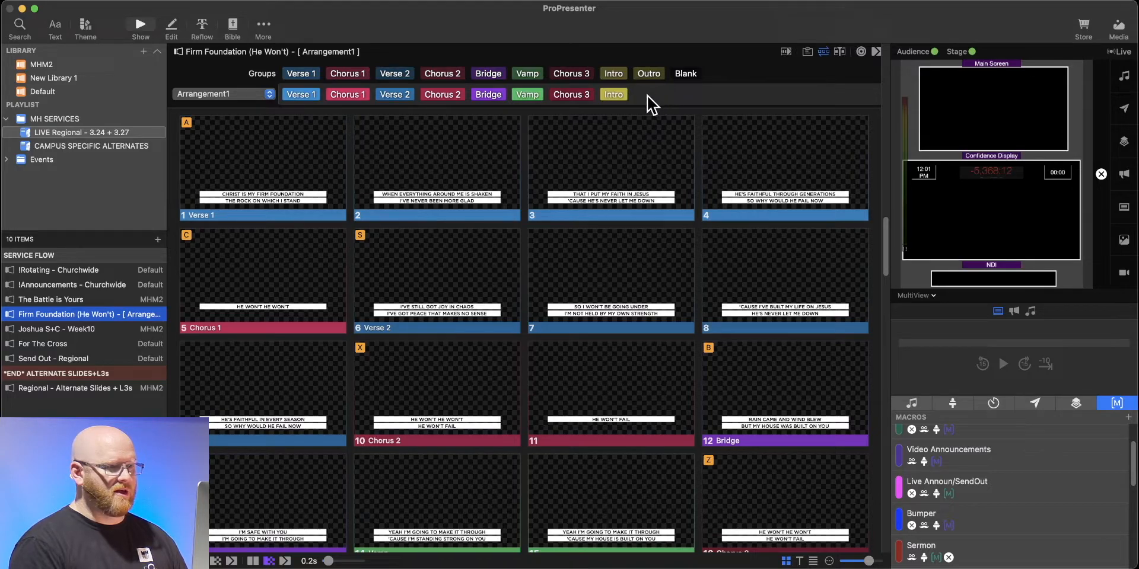
click(621, 95)
drag(655, 74, 285, 94)
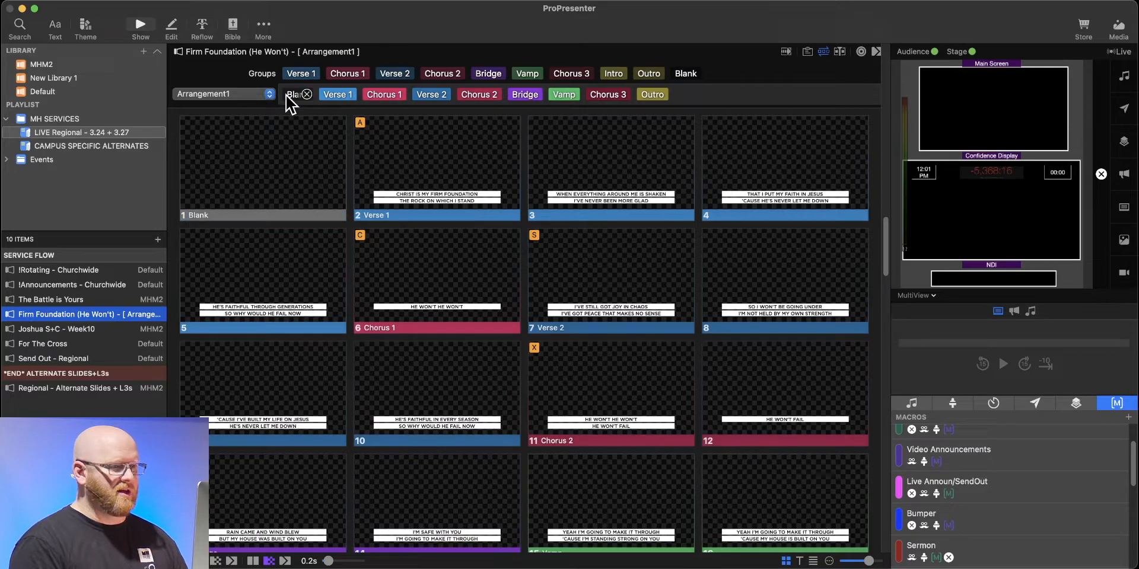
click(306, 94)
drag(321, 89, 285, 95)
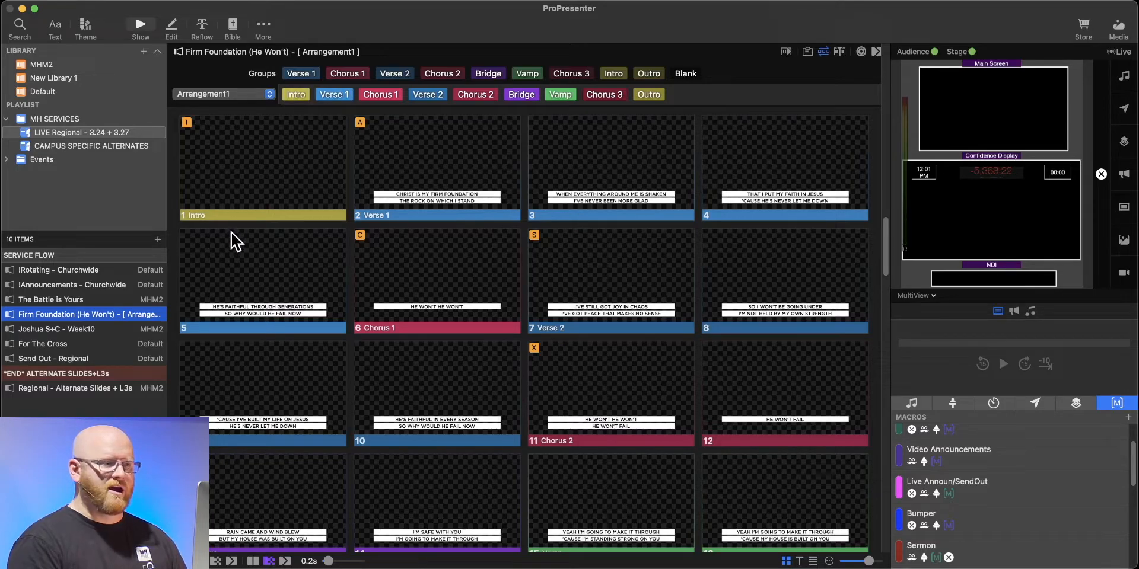
click(824, 53)
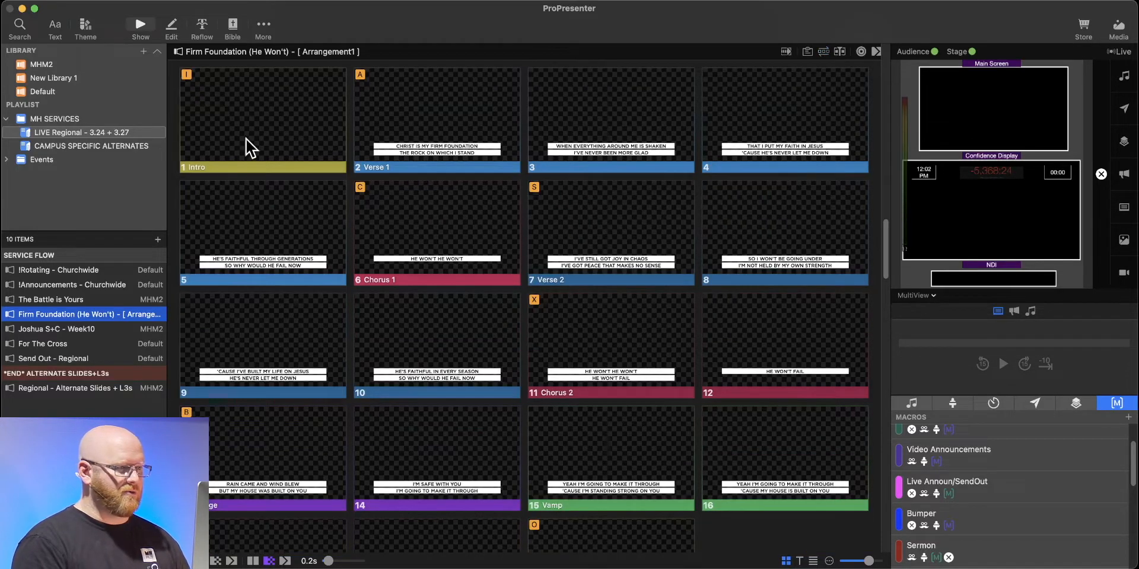
Add the Worship macro to the Intro slide of Firm Foundation (He Won't)
scroll(294, 158, up, 2)
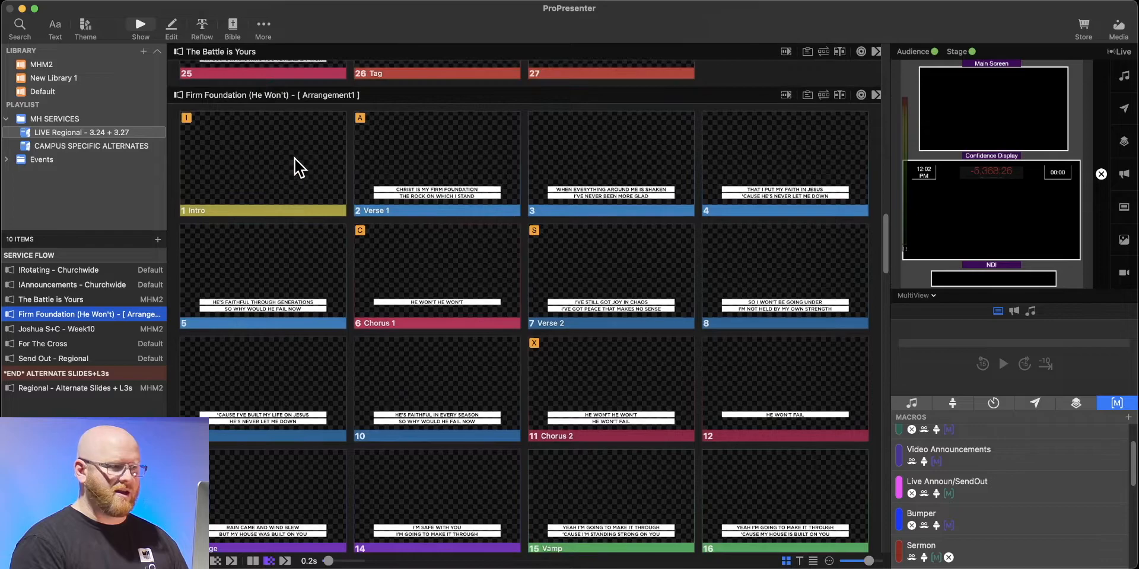
scroll(966, 465, down, 4)
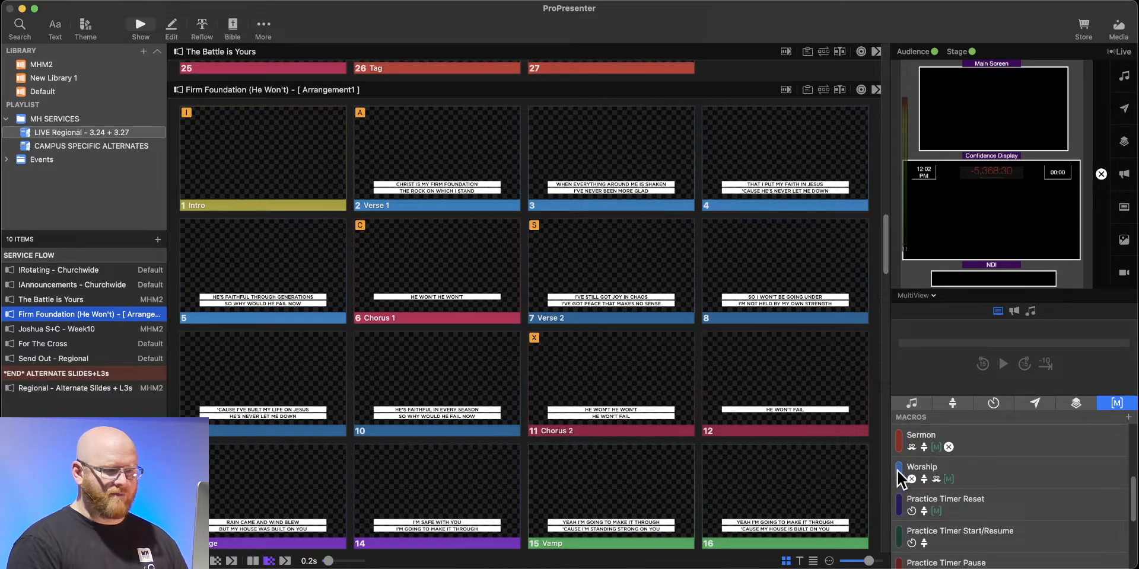
drag(957, 472, 266, 148)
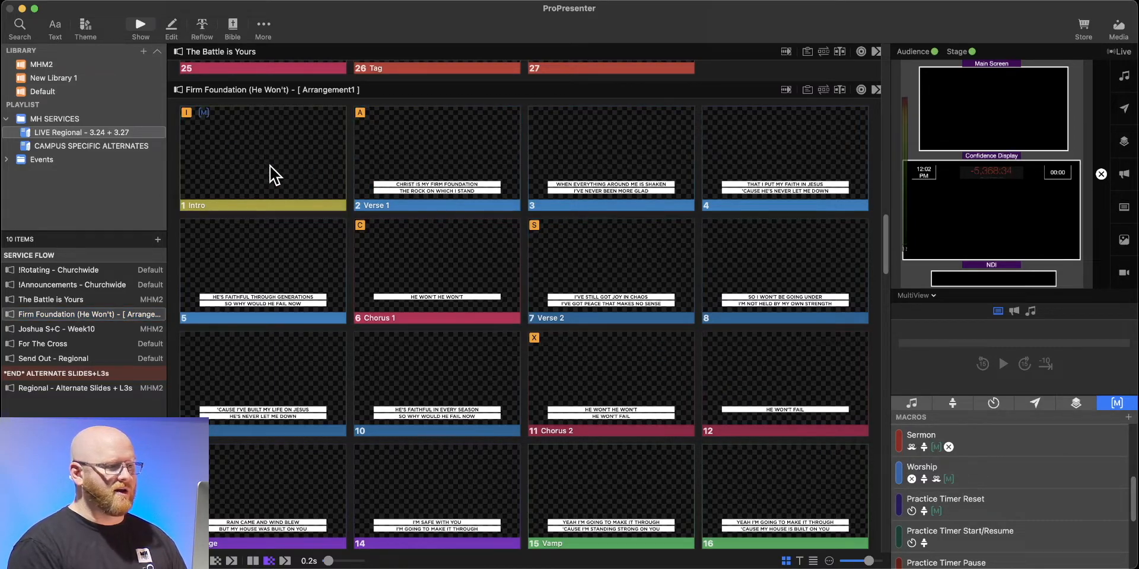
Look over the remaining Firm Foundation slides and the Joshua S+C - Week10, For The Cross and Send Out - Regional presentations
scroll(484, 236, down, 3)
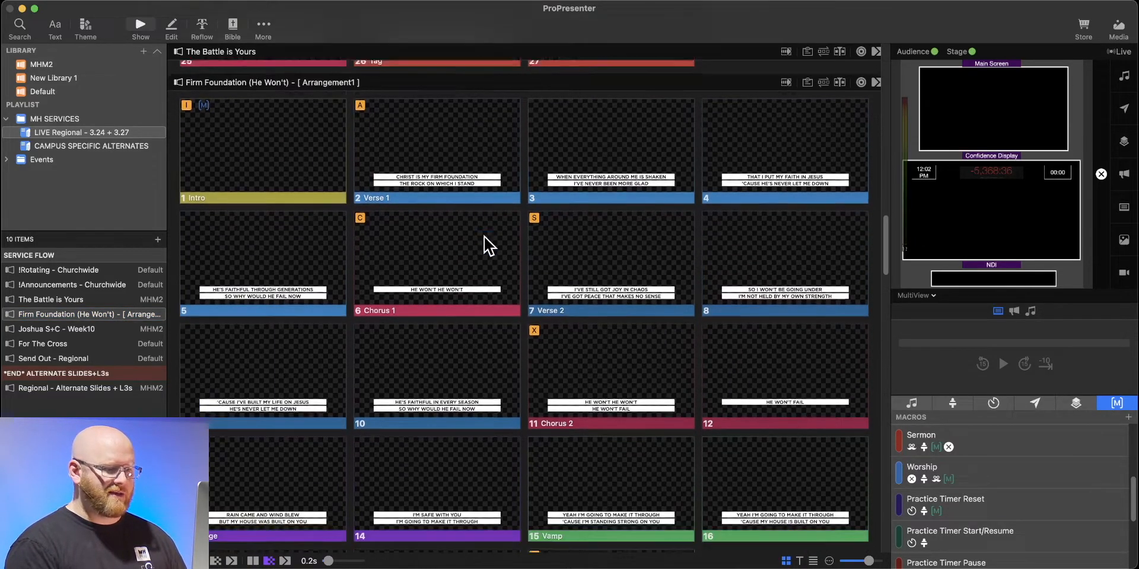
scroll(484, 236, down, 4)
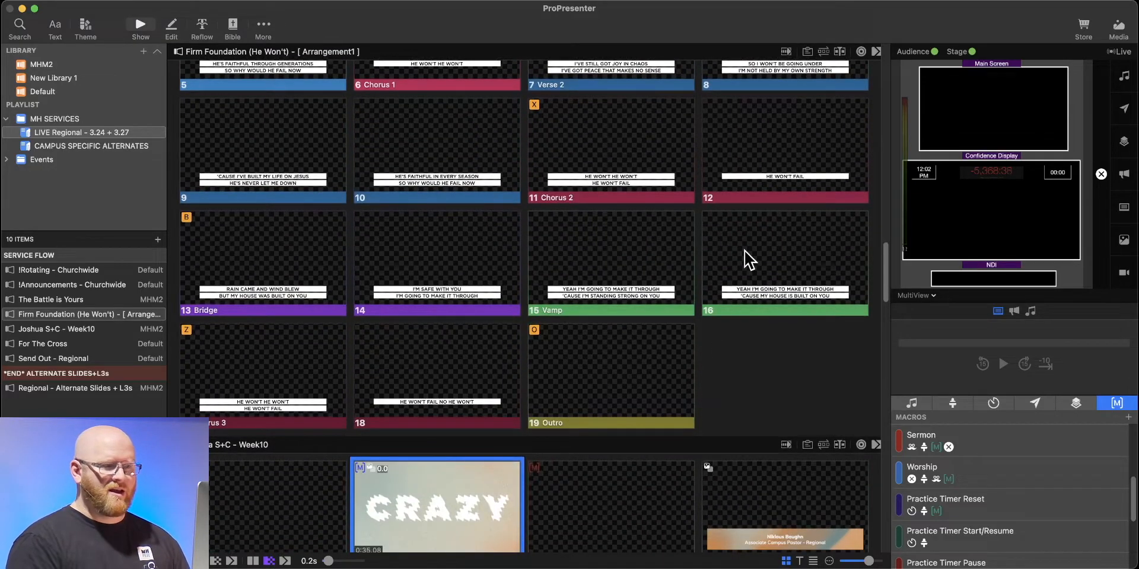
scroll(486, 259, up, 1)
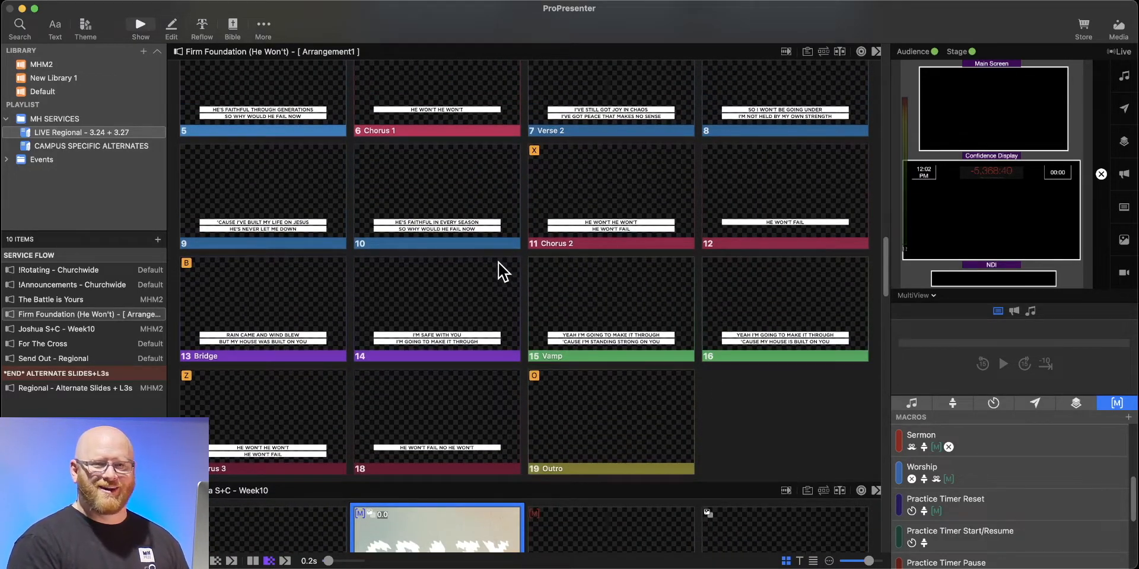
scroll(498, 263, up, 1)
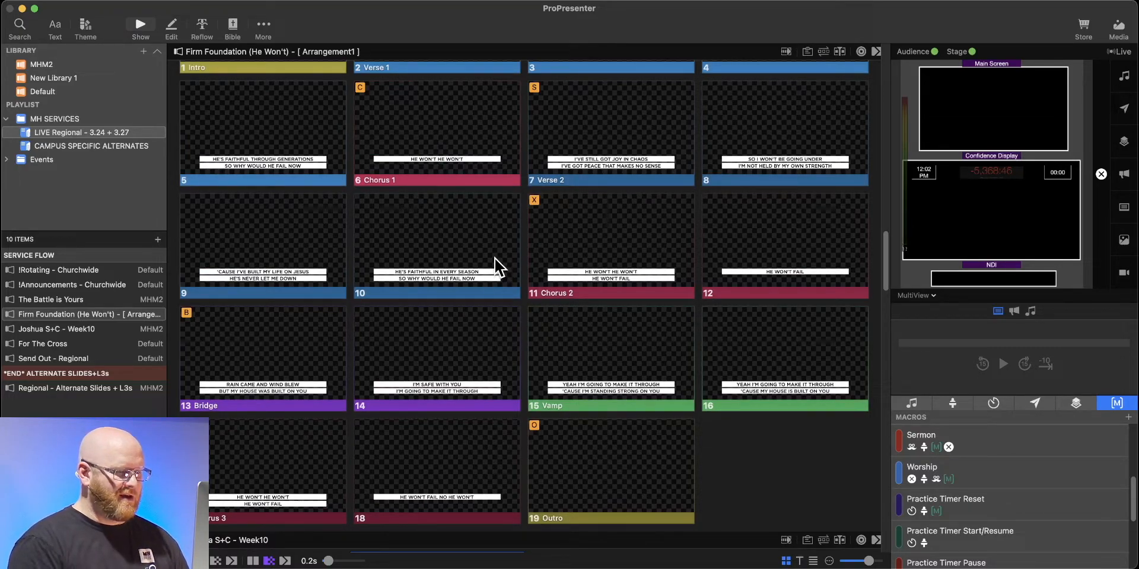
click(70, 329)
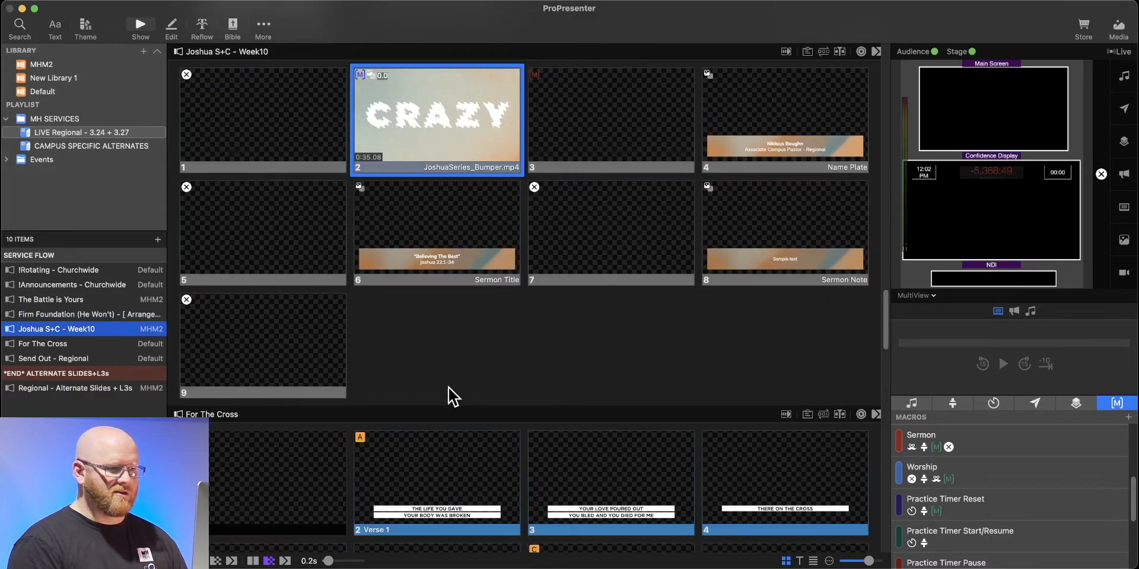
click(45, 344)
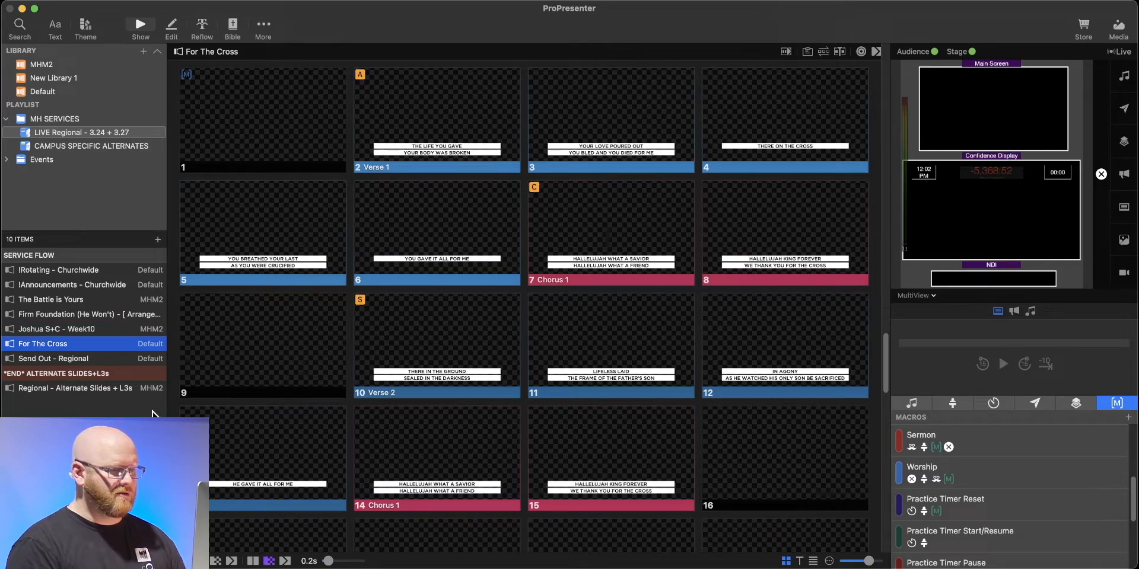
scroll(404, 415, down, 5)
scroll(380, 405, down, 10)
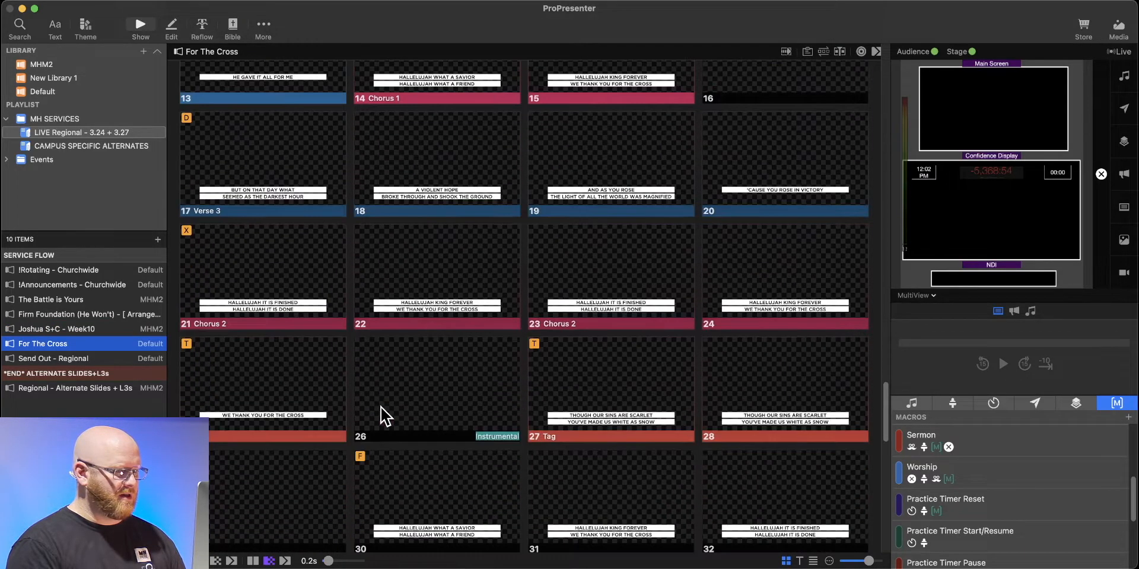
click(59, 356)
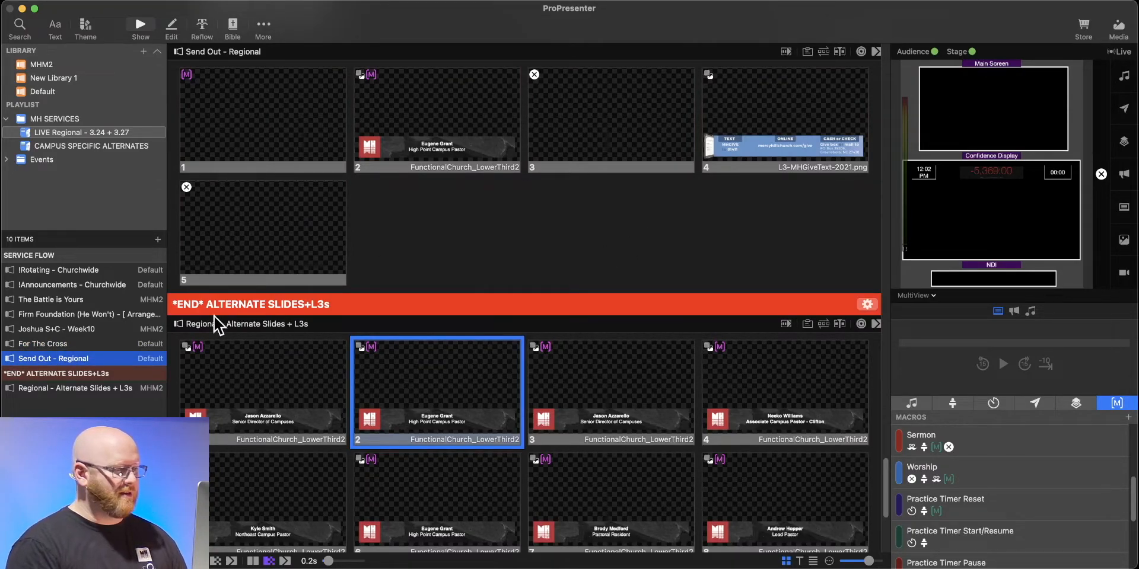
Test the service opening by playing the countdown and announcements video, skipping near each one's end, and triggering The Battle is Yours' first slide
click(65, 284)
click(283, 112)
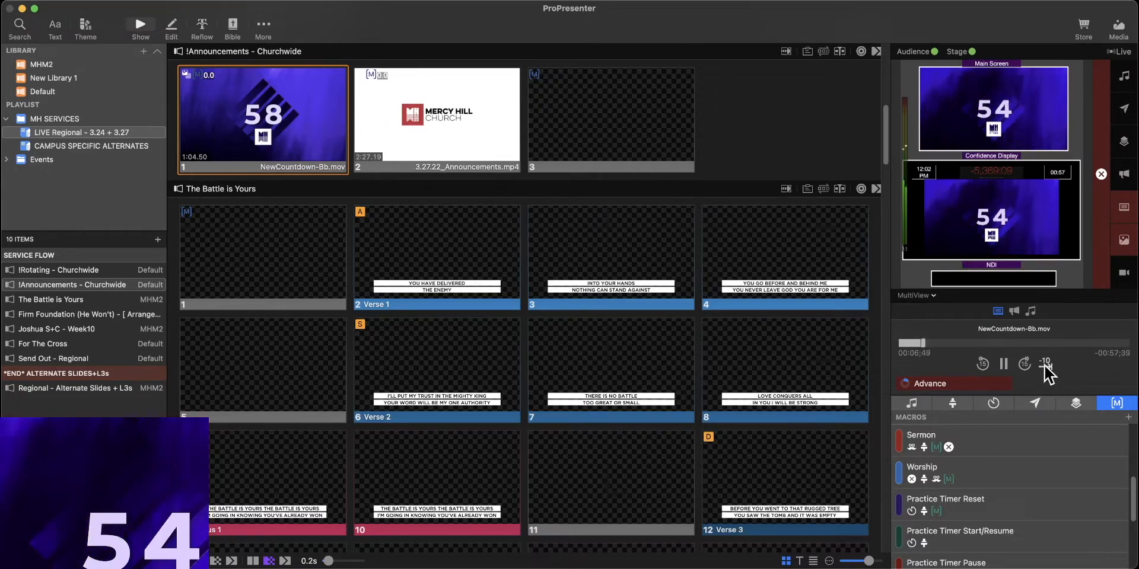
click(1045, 365)
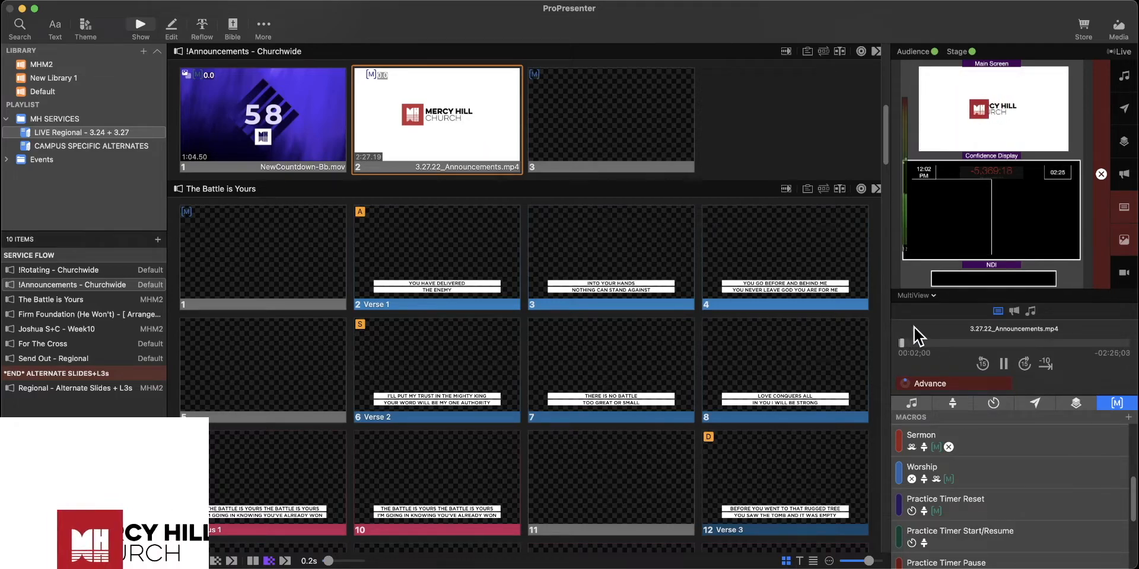
click(1045, 364)
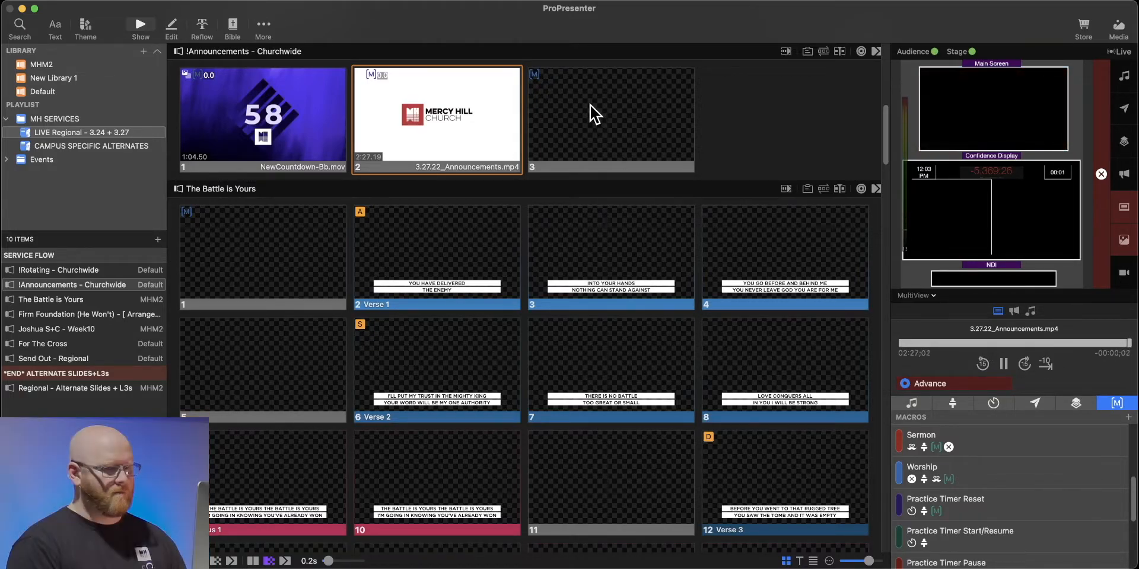
click(247, 242)
Load the _Regional Strong and Courageous - Week 10 plan for March 24, 2022 in Planning Center Live and close its window
scroll(298, 297, up, 3)
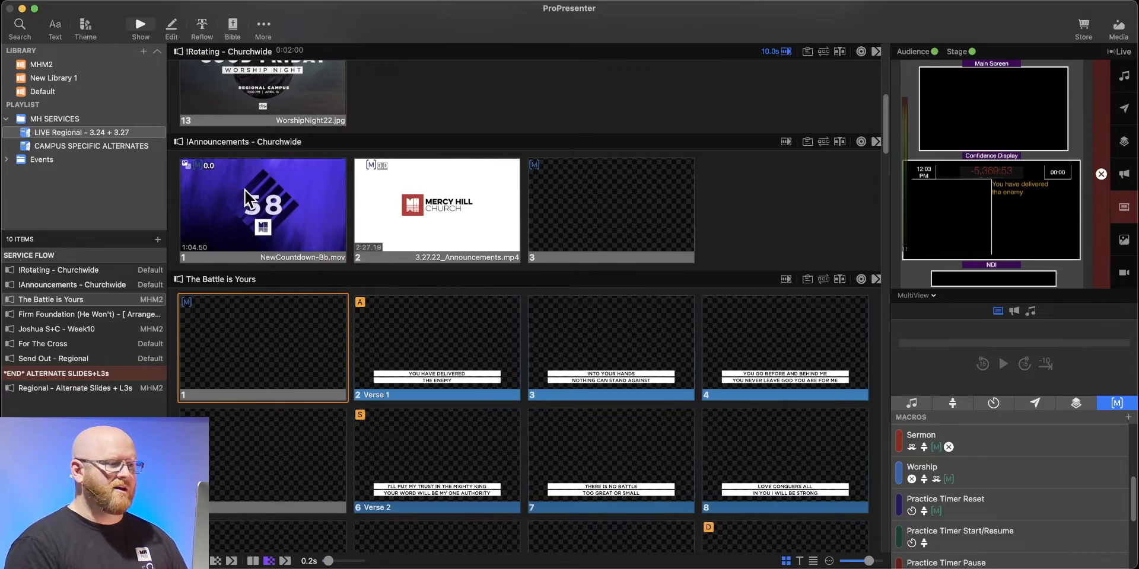
drag(247, 246, 506, 72)
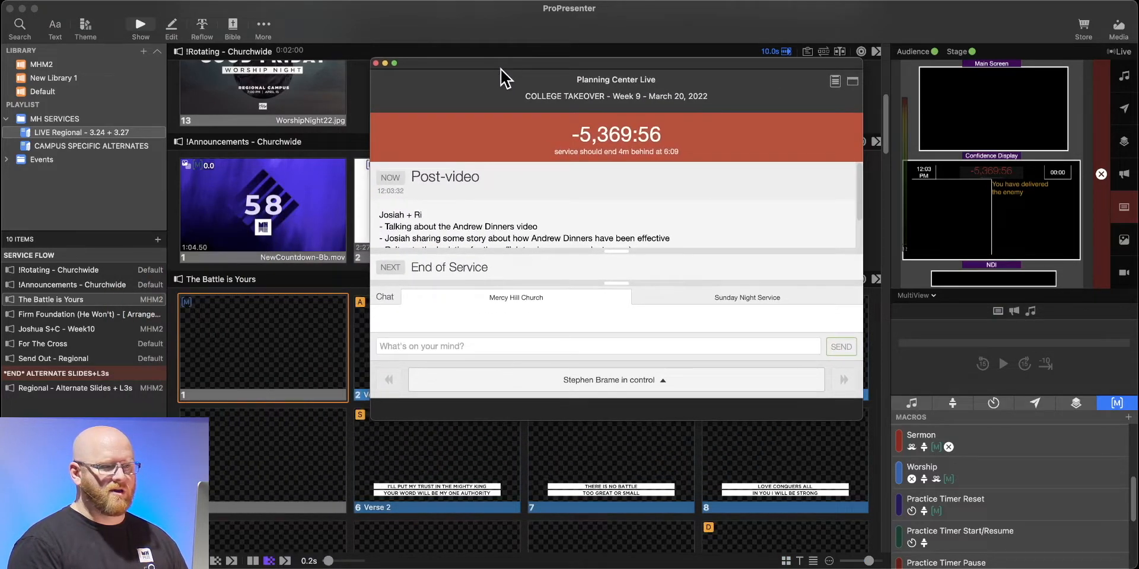
click(834, 82)
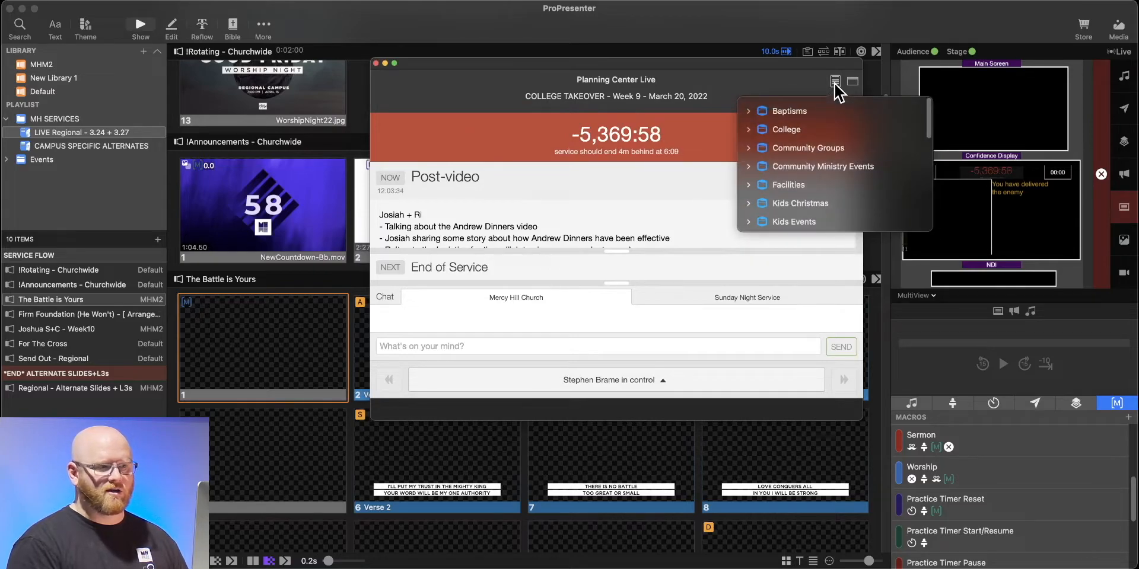
scroll(777, 184, down, 10)
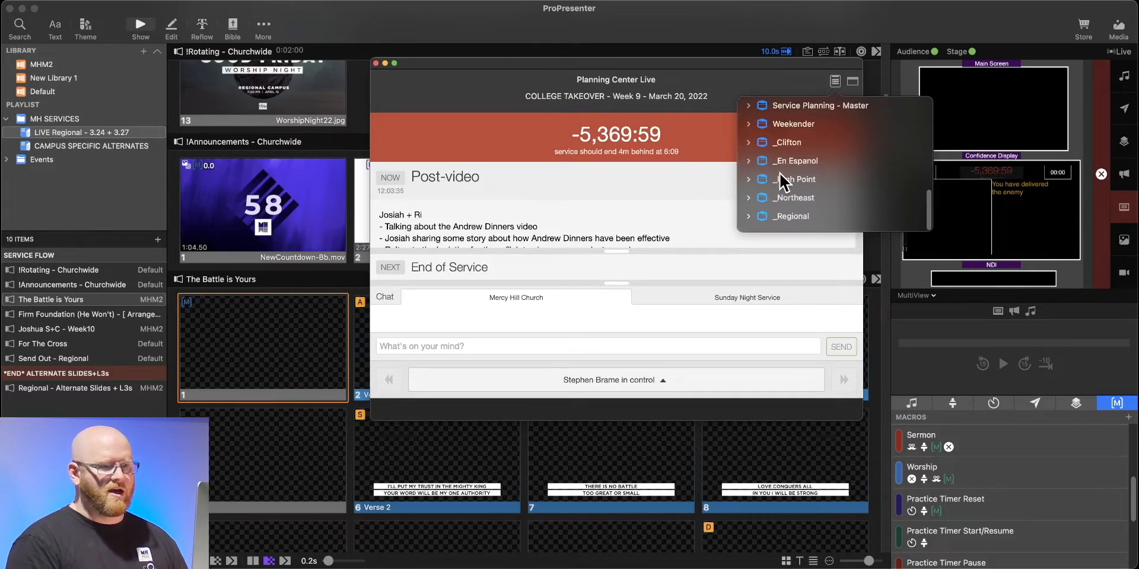
click(749, 216)
click(757, 216)
click(848, 144)
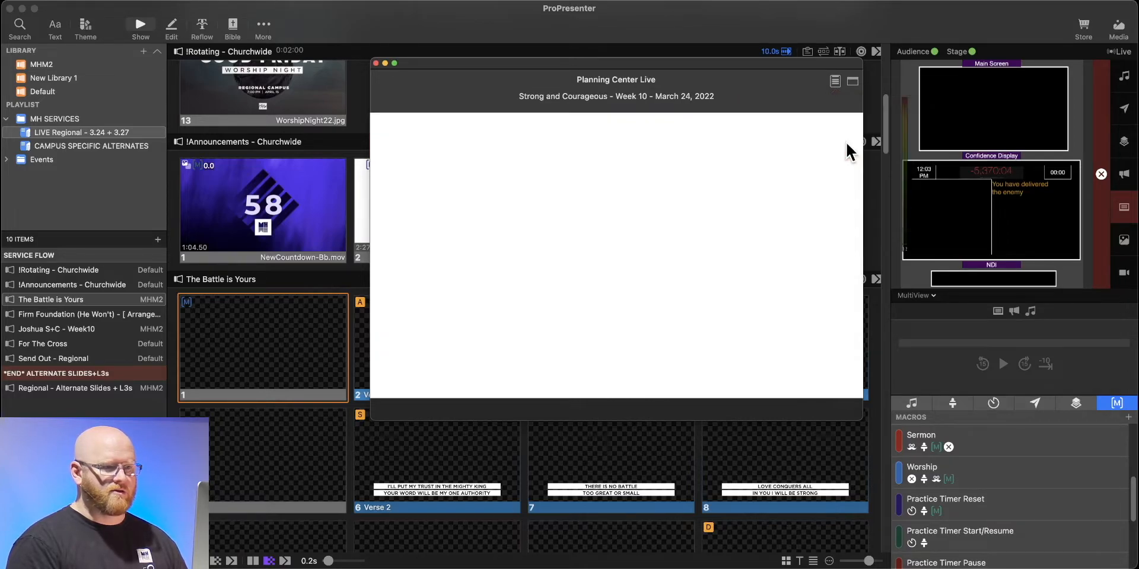
click(376, 63)
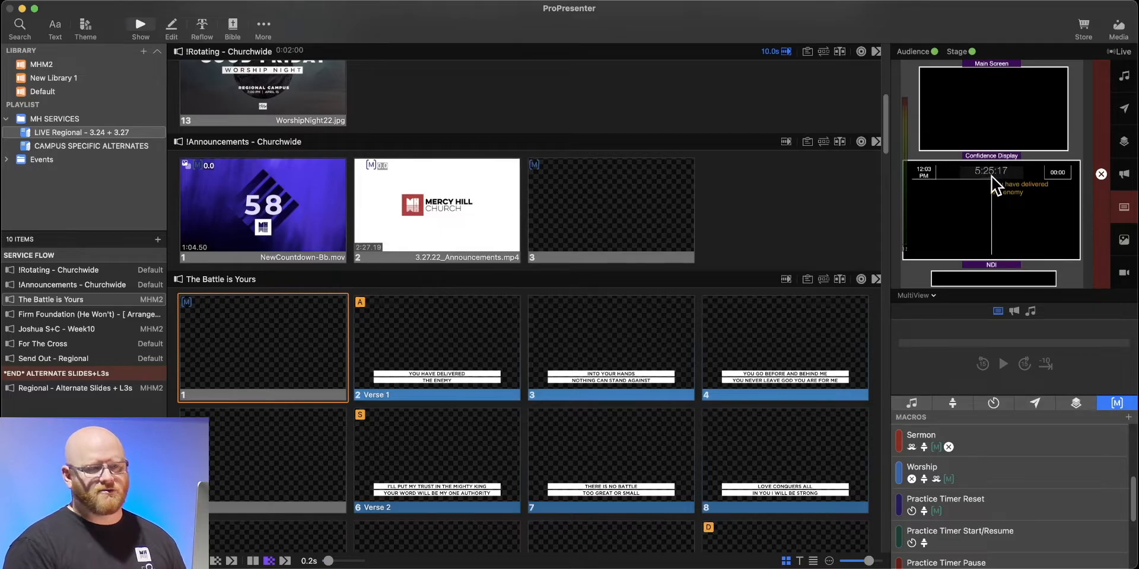
Start the !Rotating - Churchwide loop from its first slide, Joshua-CCLI
scroll(670, 291, up, 5)
scroll(671, 291, up, 3)
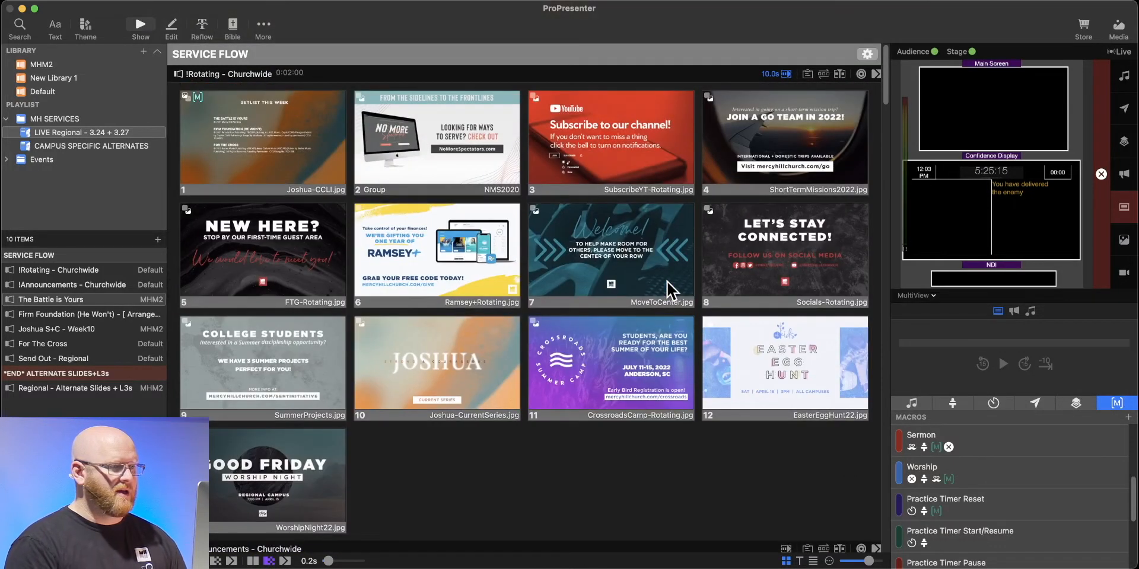
click(276, 119)
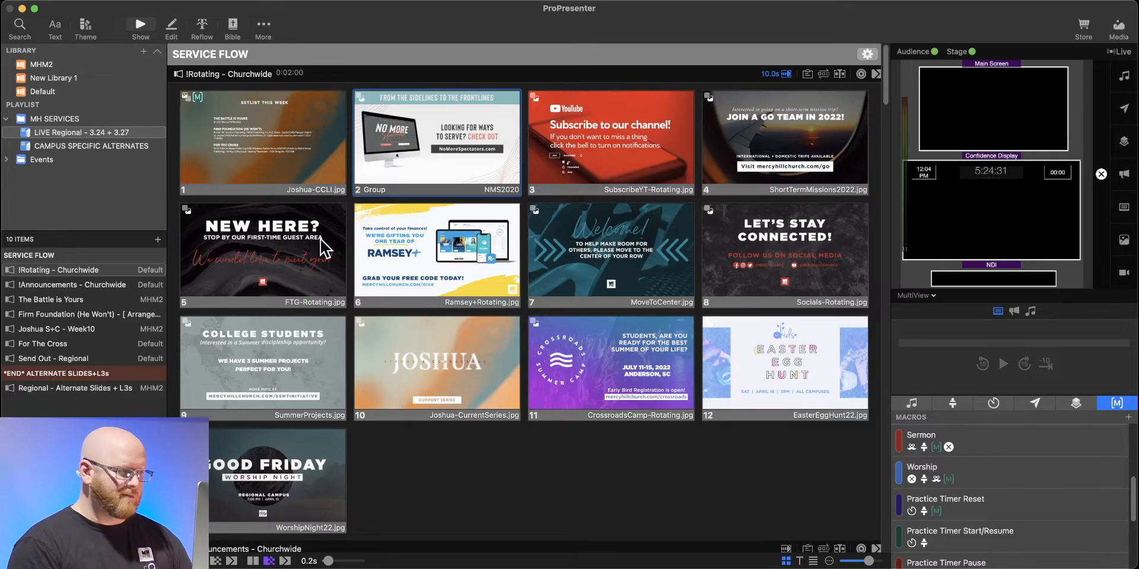
Export the LIVE Regional - 3.24 + 3.27 playlist with its media to the Regional Campus folder inside OneDrive's ProPresenter folder
right_click(33, 134)
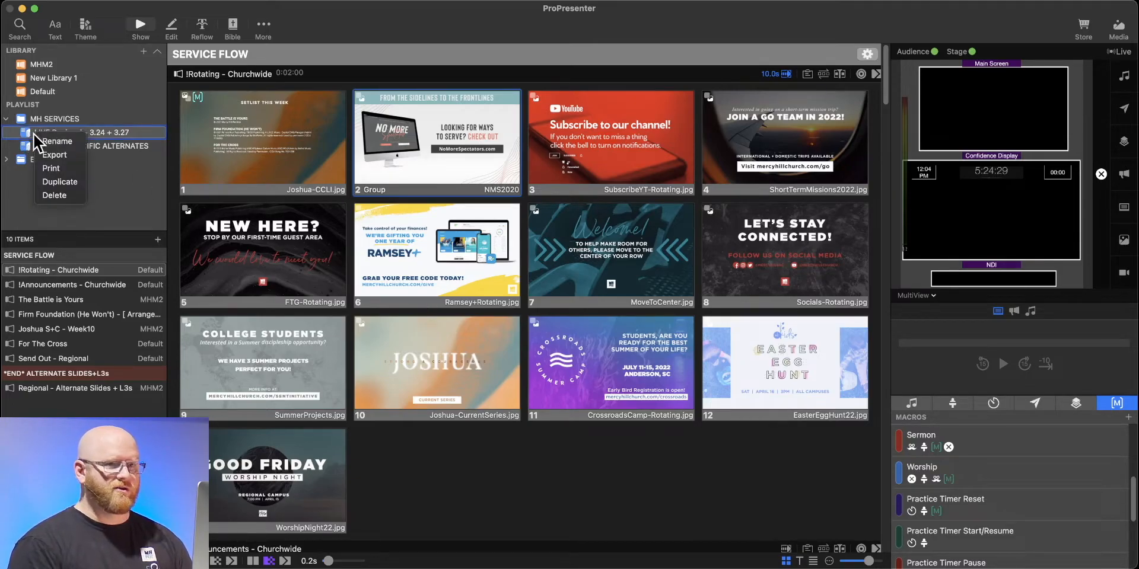
click(57, 155)
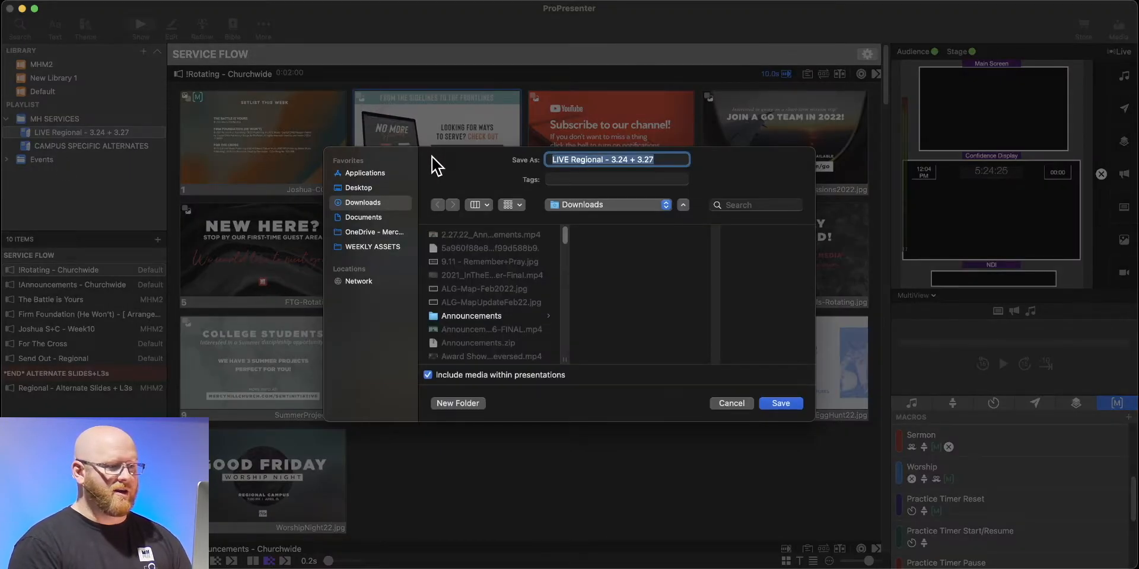
click(372, 234)
click(632, 204)
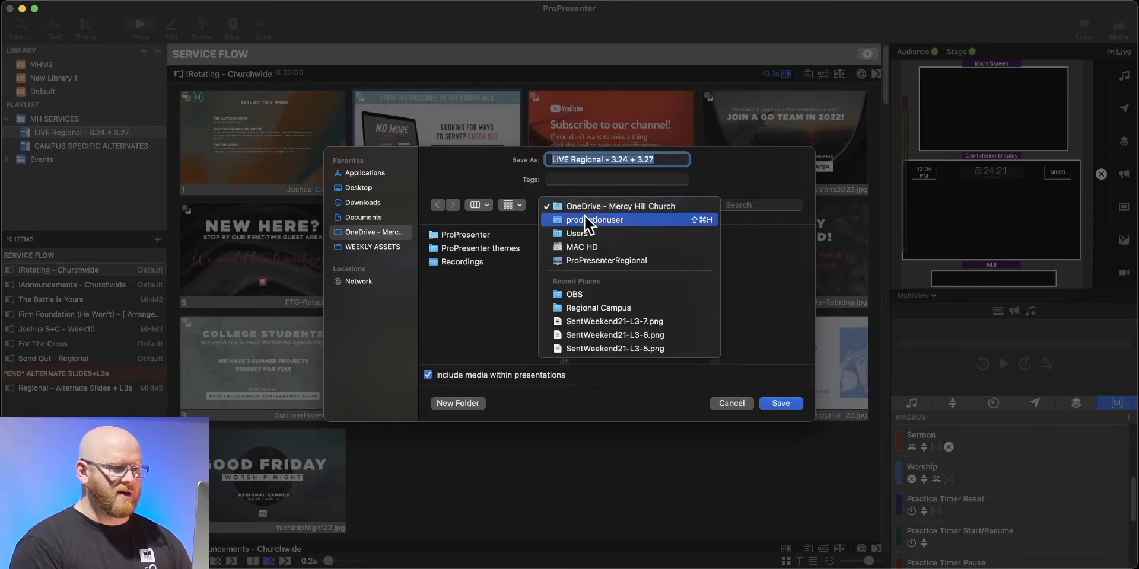
click(446, 275)
click(463, 235)
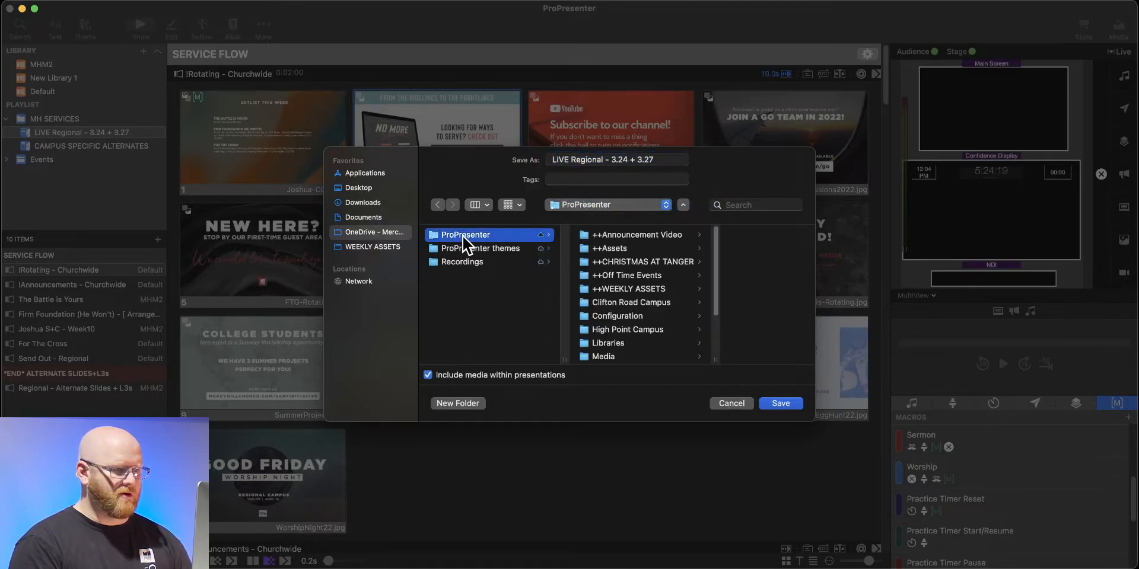
scroll(615, 316, down, 5)
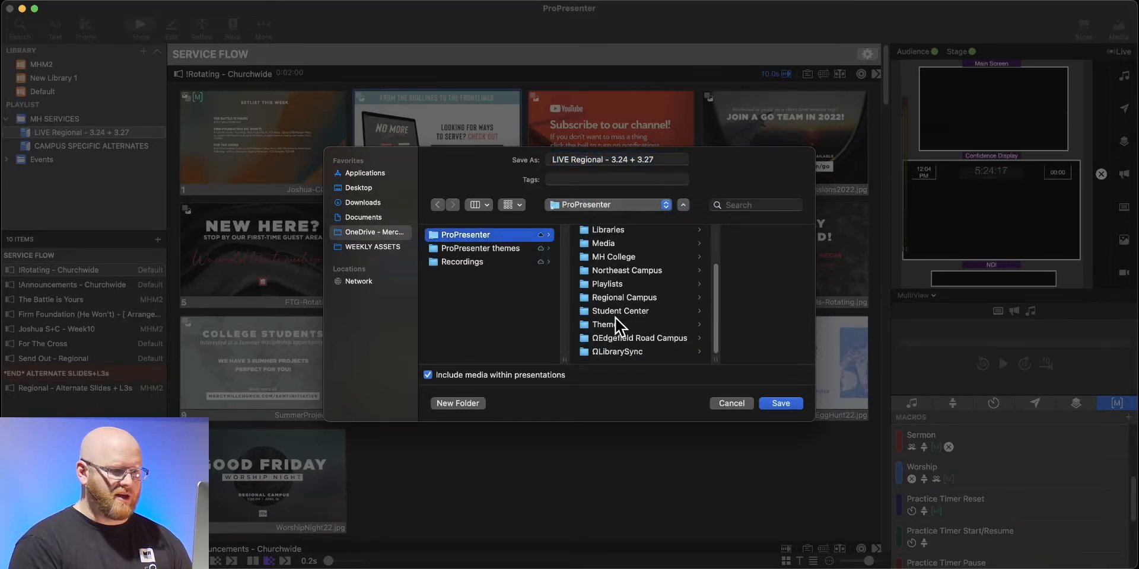
click(618, 298)
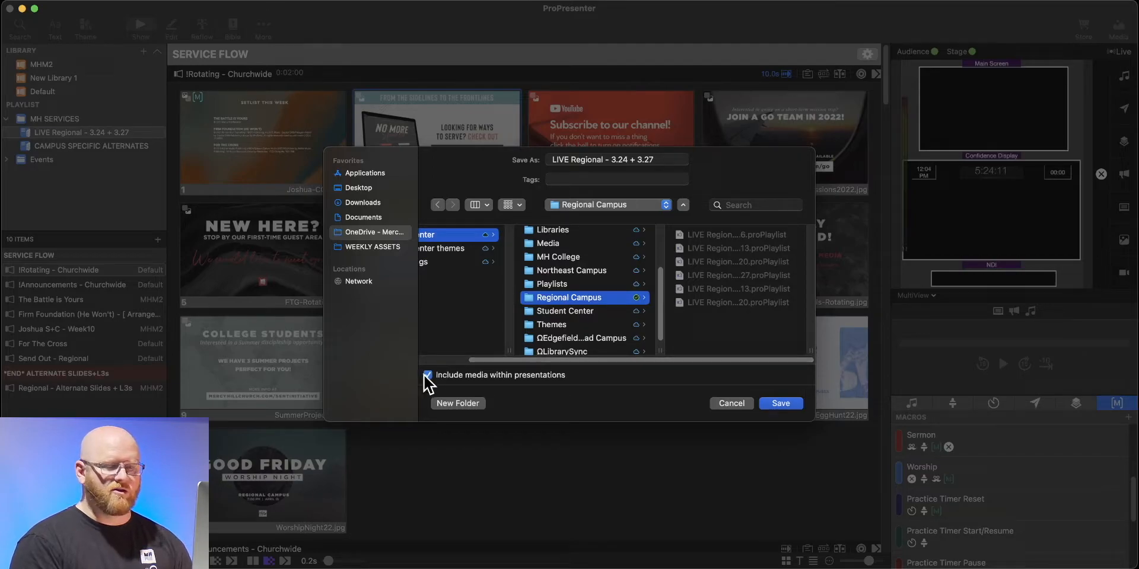
click(780, 404)
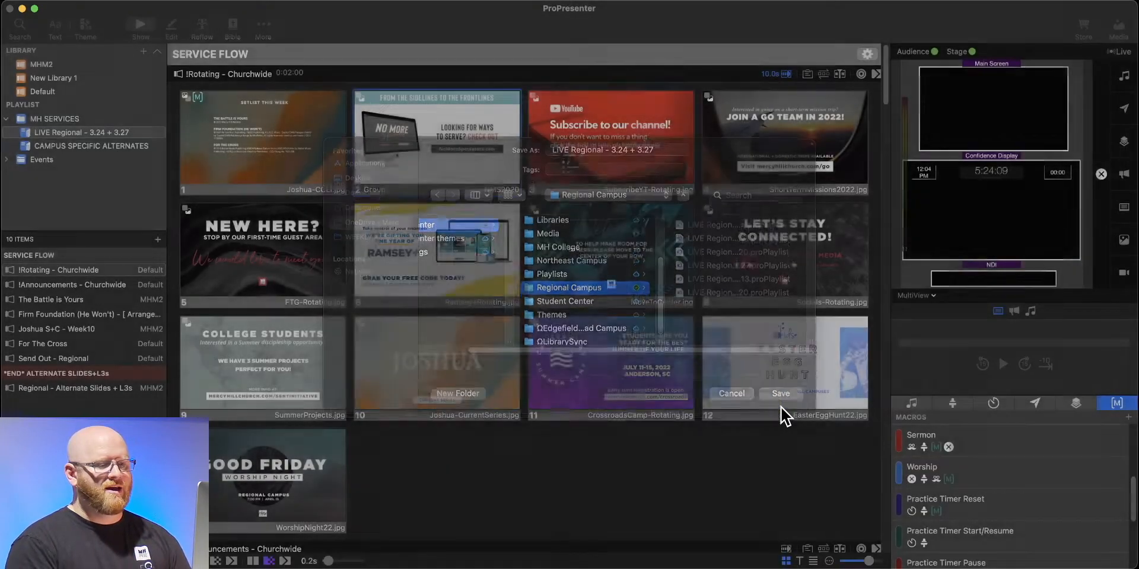